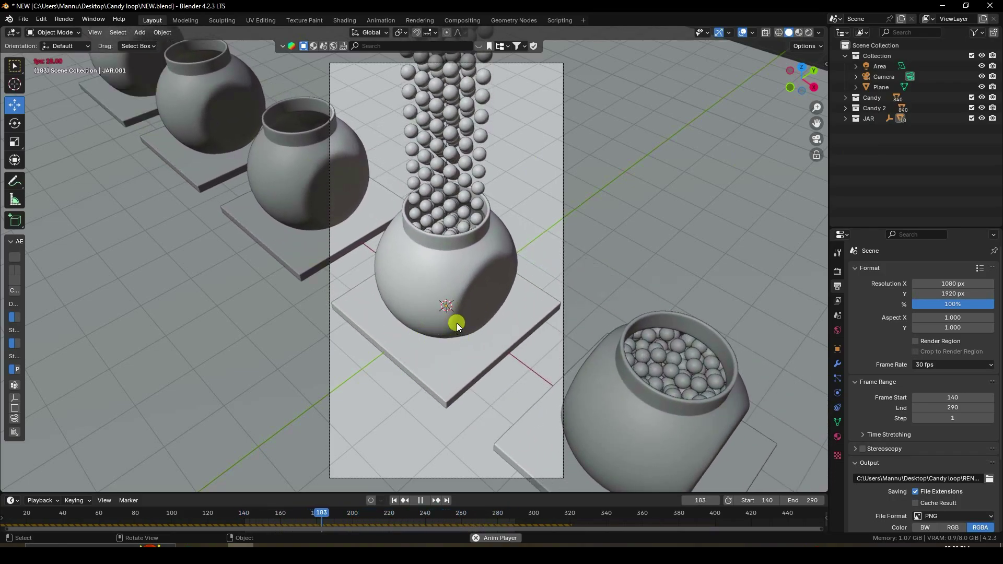
Step: Play the candy-jar animation in Rendered shading, then return to start frame 140
click(420, 500)
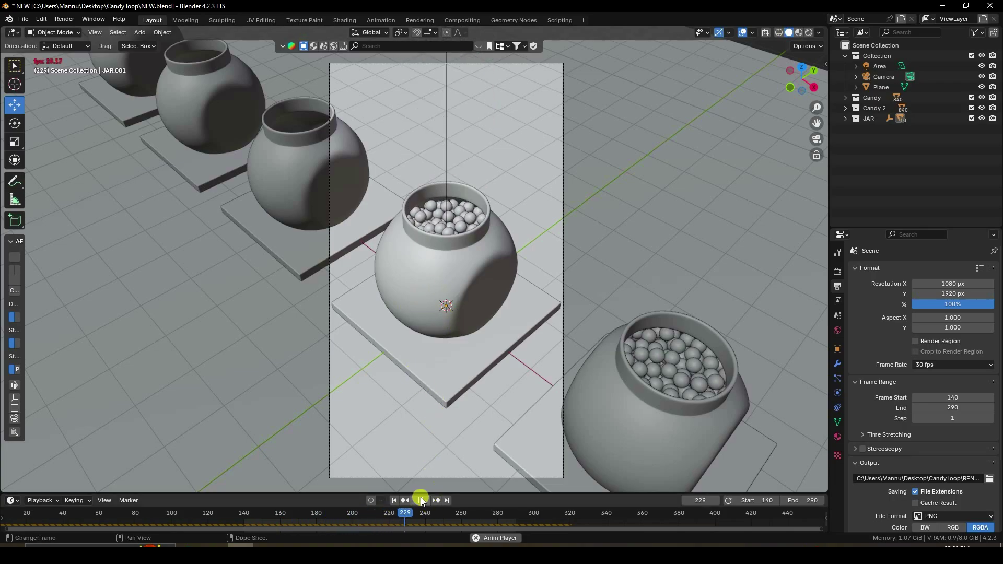
click(421, 497)
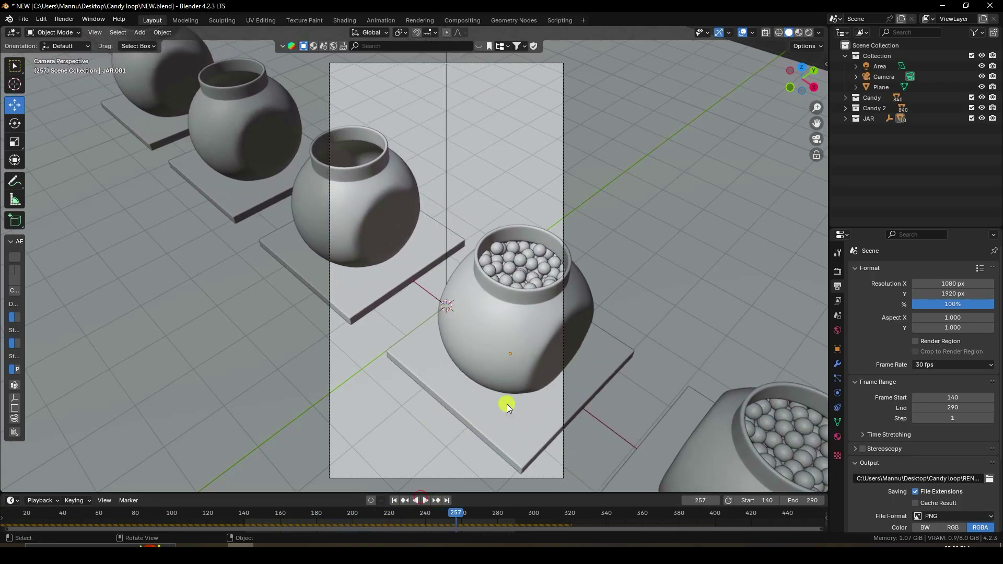
click(808, 32)
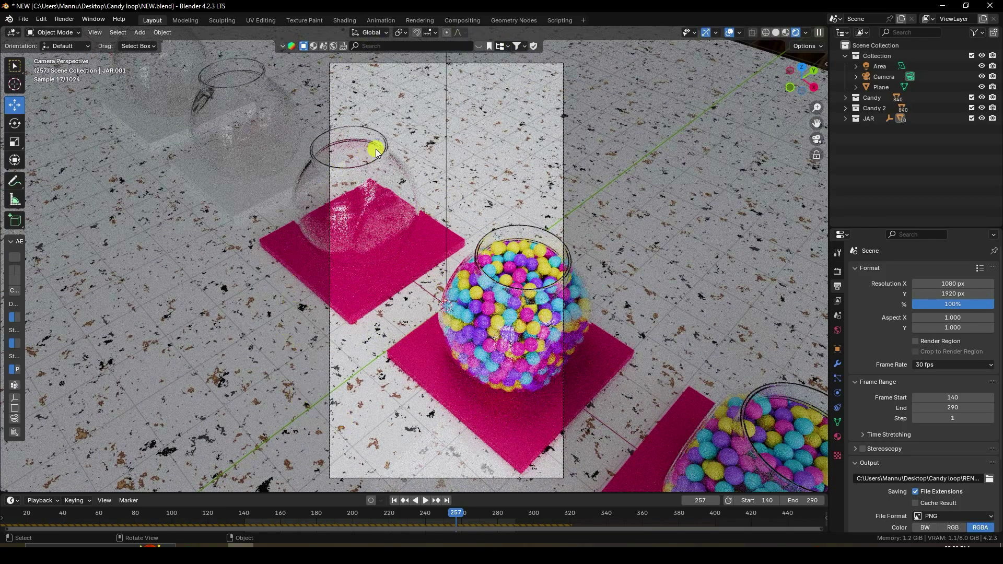
key(shift+Left)
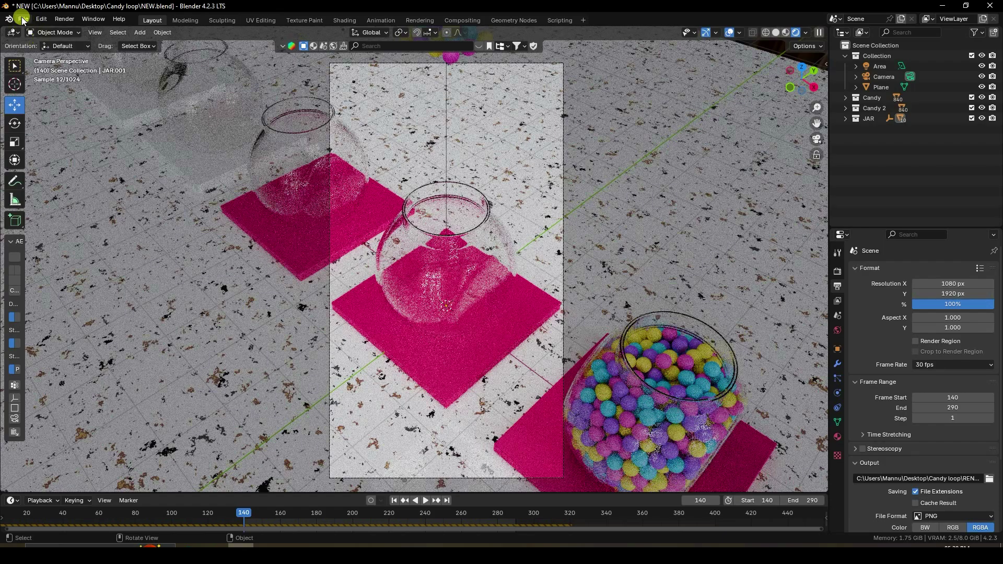
Step: Start a new General file without saving, and select its default camera, cube and light
click(23, 19)
mouse_move(47, 31)
click(151, 31)
click(527, 296)
drag(99, 142, 672, 377)
Step: Delete the default objects and add a plane scaled to 20 on X, Y and Z
key(Delete)
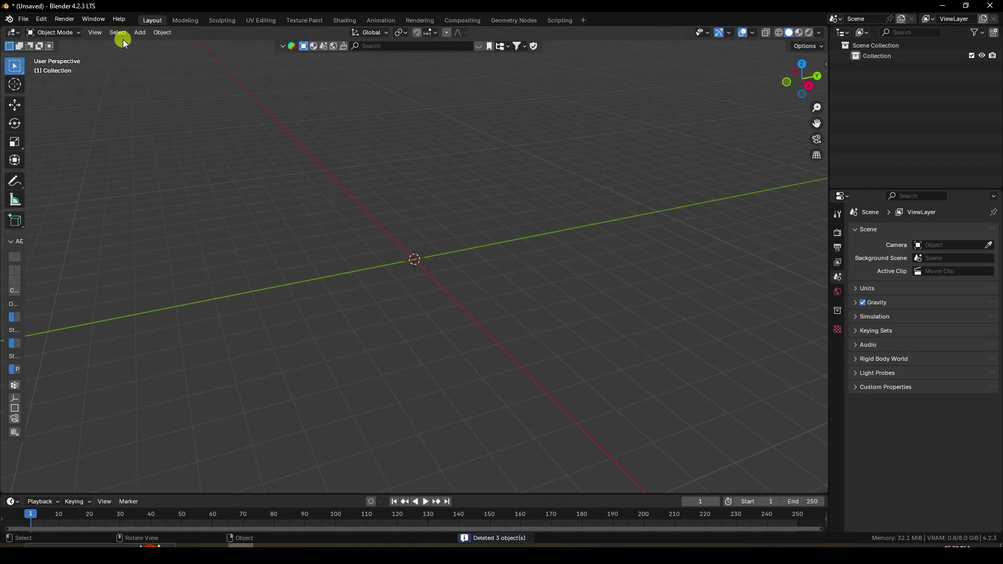
click(139, 33)
mouse_move(206, 44)
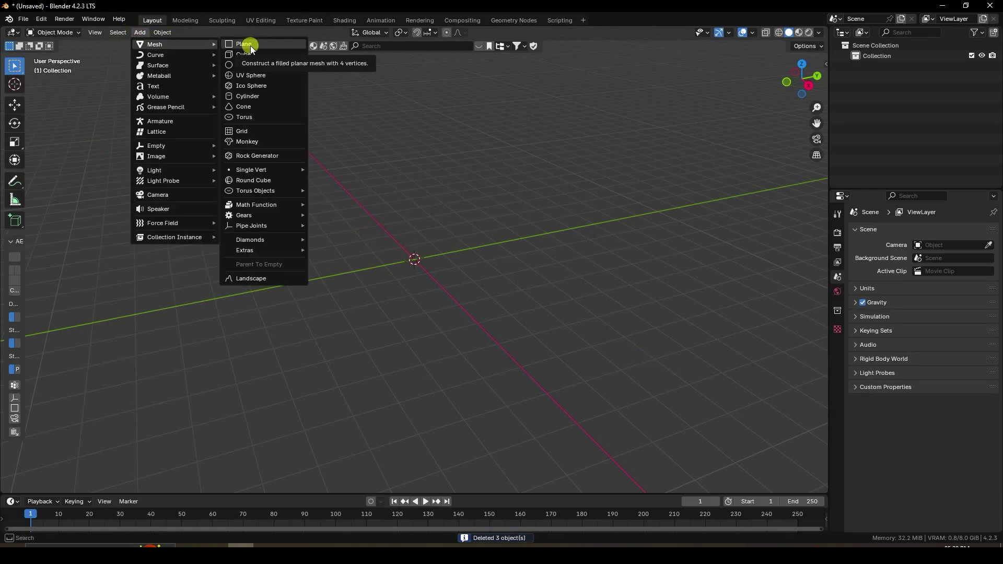
click(249, 45)
click(940, 344)
text(2)
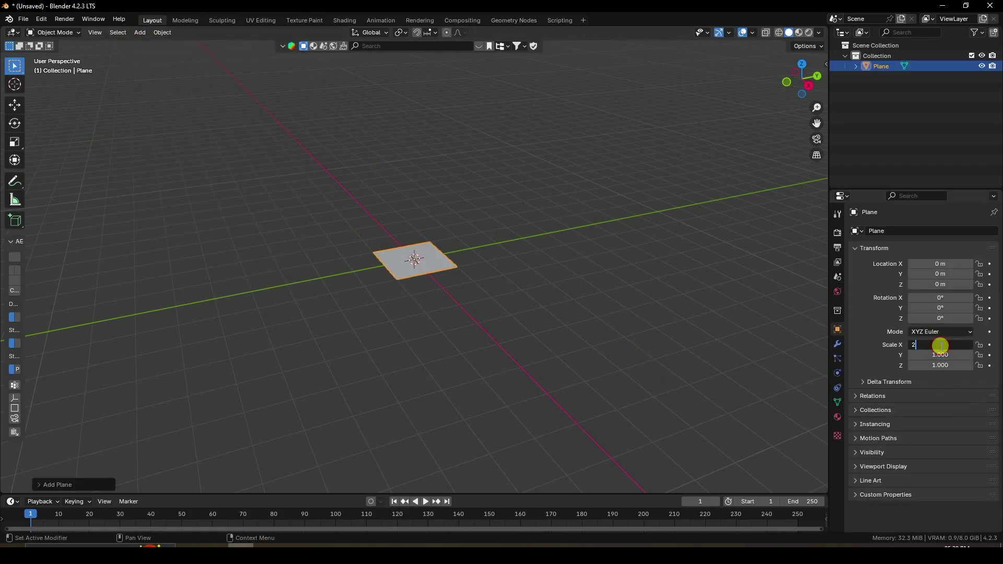
text(0)
key(Return)
click(942, 355)
text(20)
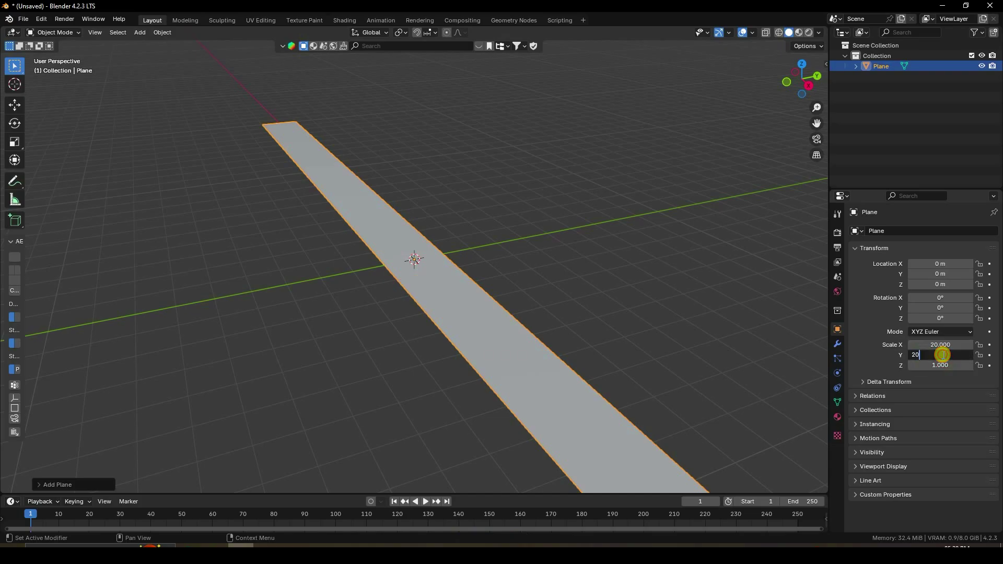
key(Return)
click(940, 364)
text(2)
key(Return)
Step: Add a cube and scale it to 1.5 × 1.5 × 0.1 to form a thin slab
click(135, 31)
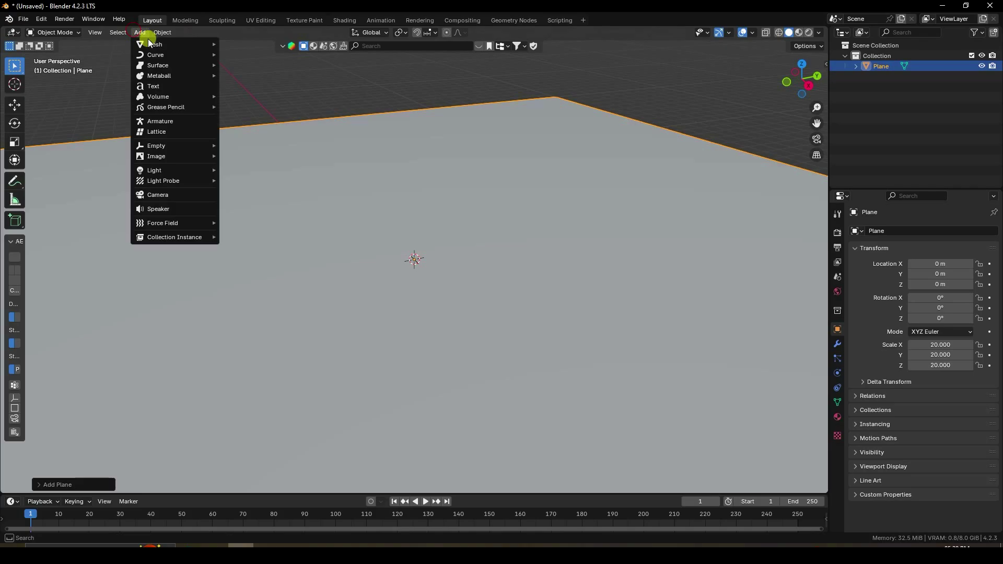
mouse_move(149, 40)
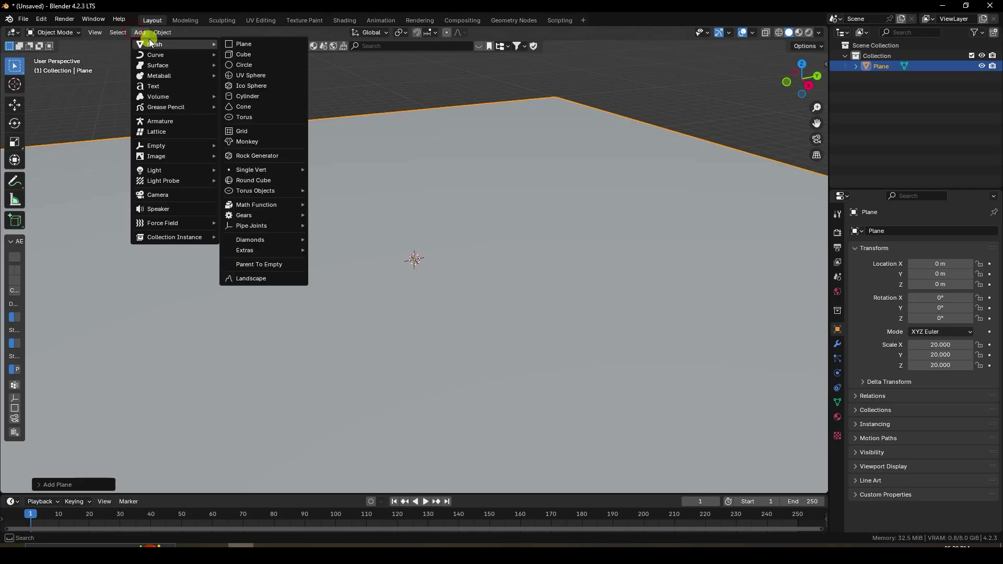
click(241, 54)
scroll(474, 211, up, 3)
middle_drag(447, 207, 472, 229)
drag(938, 346, 938, 345)
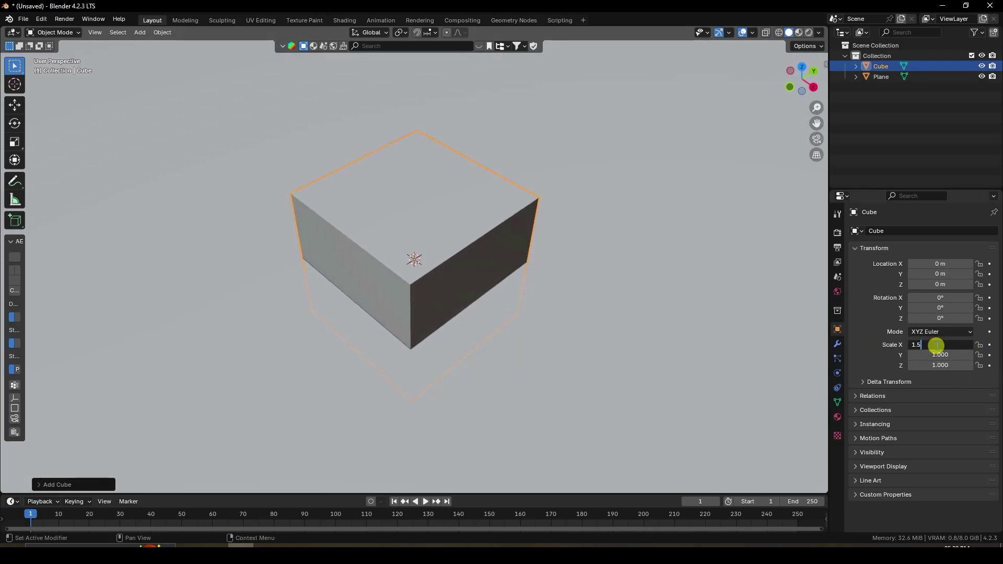
text(1.5)
key(Return)
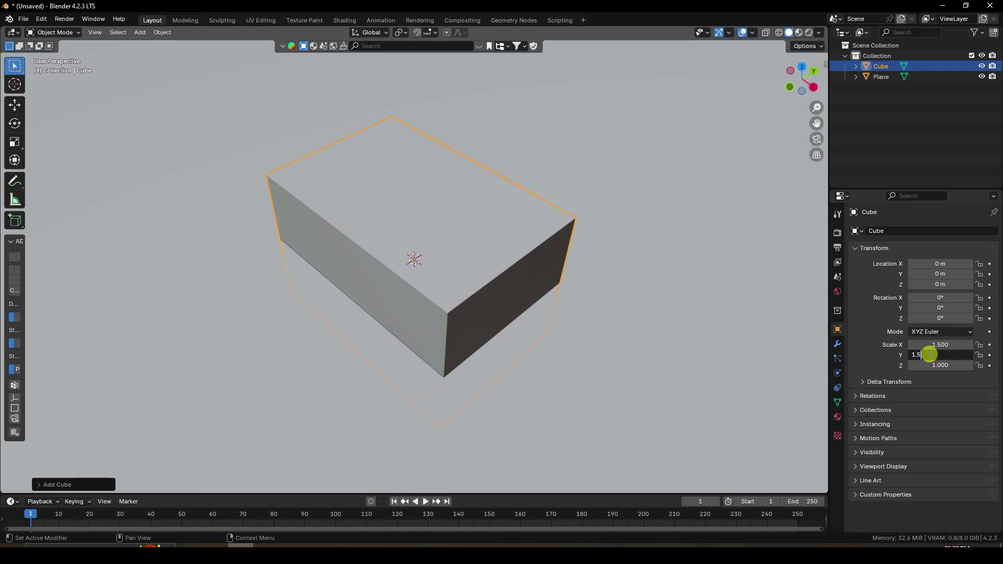
click(930, 355)
text(1.5)
key(Return)
middle_drag(529, 315, 452, 245)
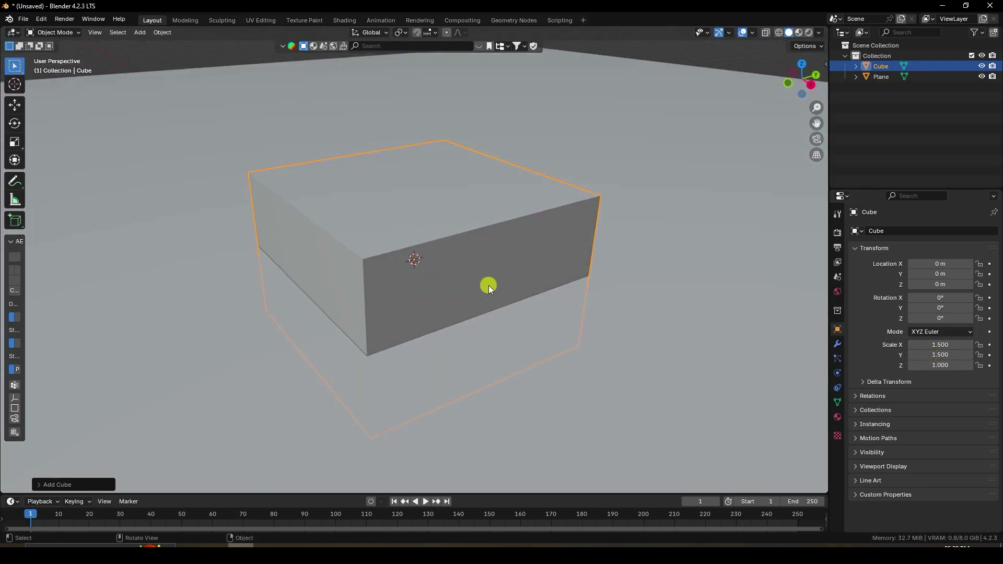
click(933, 365)
text(0)
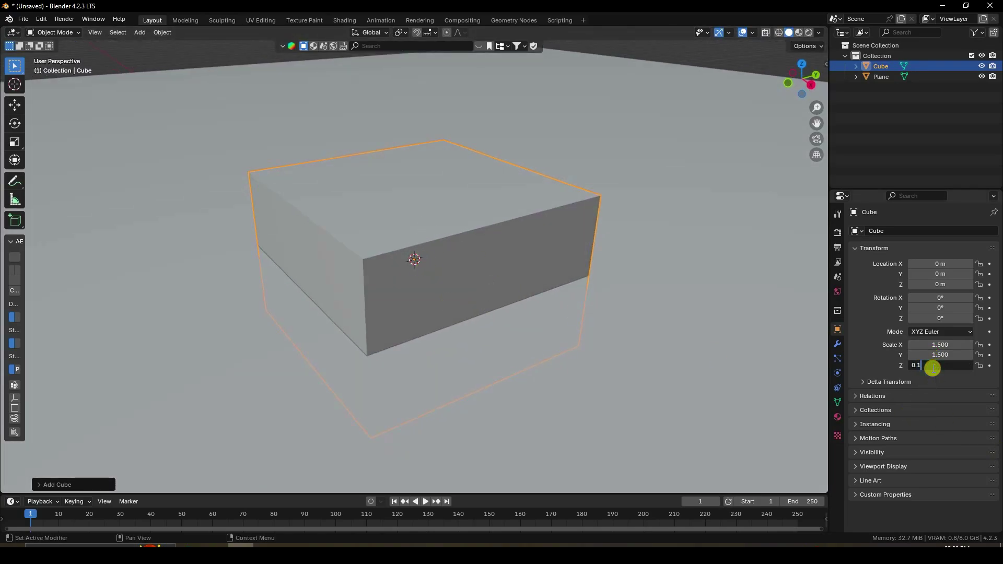
text(.1)
key(Return)
mouse_move(386, 339)
middle_down()
mouse_move(500, 339)
mouse_move(362, 342)
mouse_move(385, 348)
mouse_move(379, 339)
middle_up()
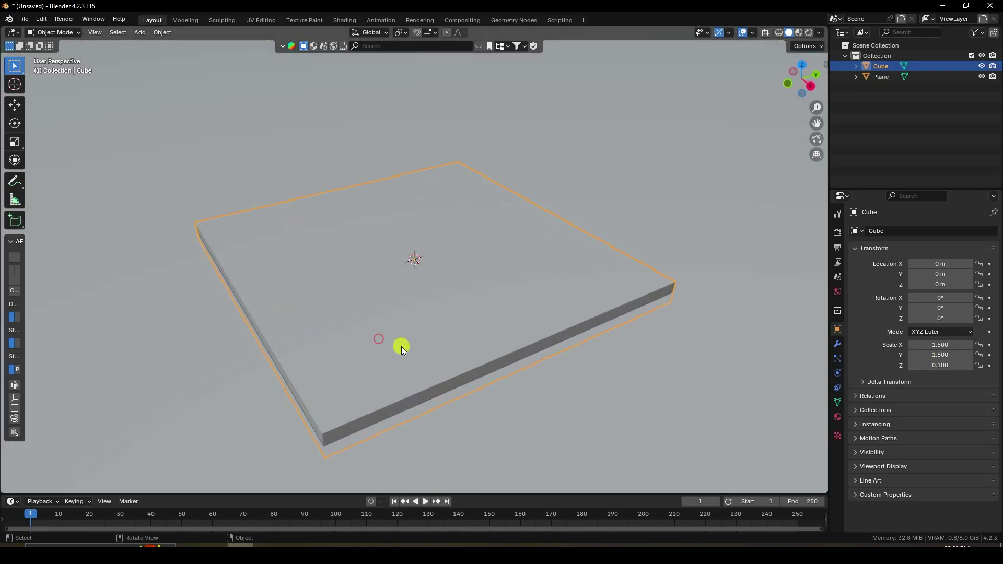
middle_drag(446, 324, 506, 396)
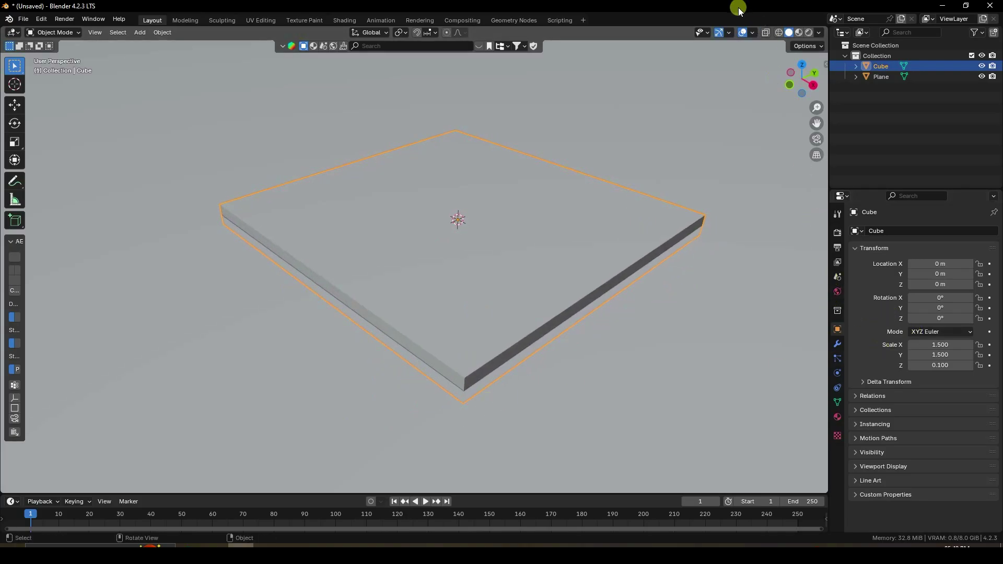
Step: Add a Bevel modifier with 5 segments to the slab
click(753, 33)
click(916, 125)
click(526, 218)
click(836, 344)
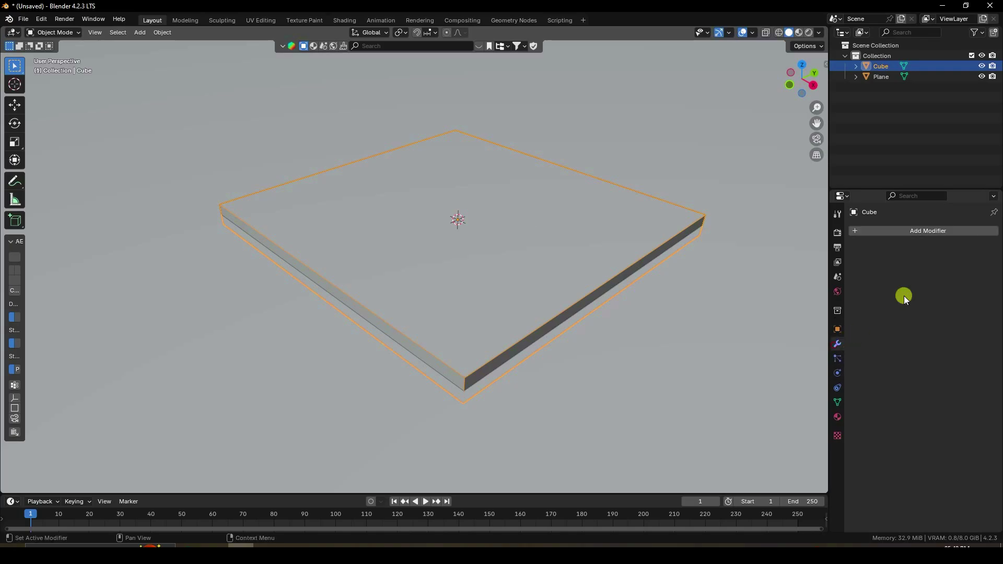
click(900, 230)
mouse_move(882, 265)
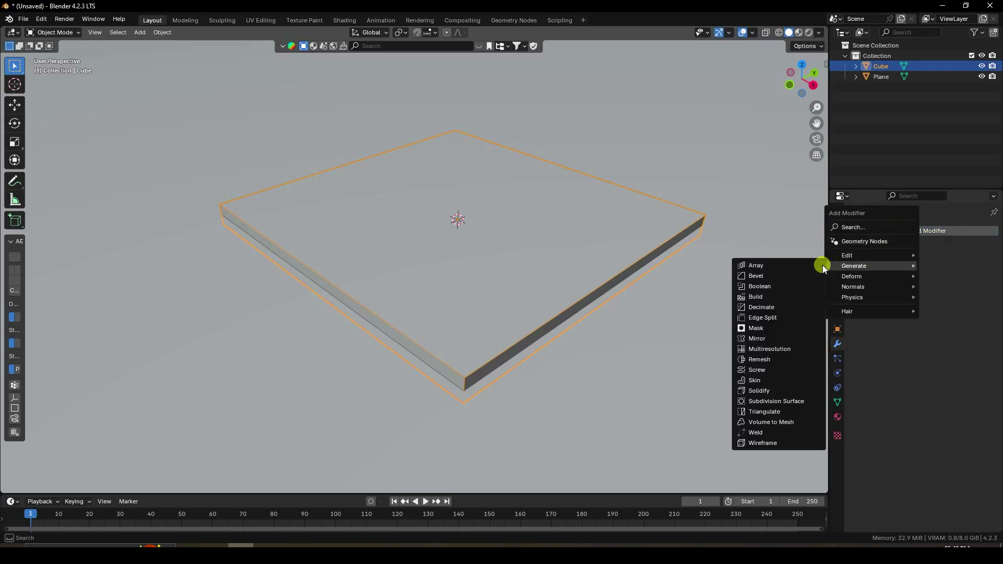
click(752, 276)
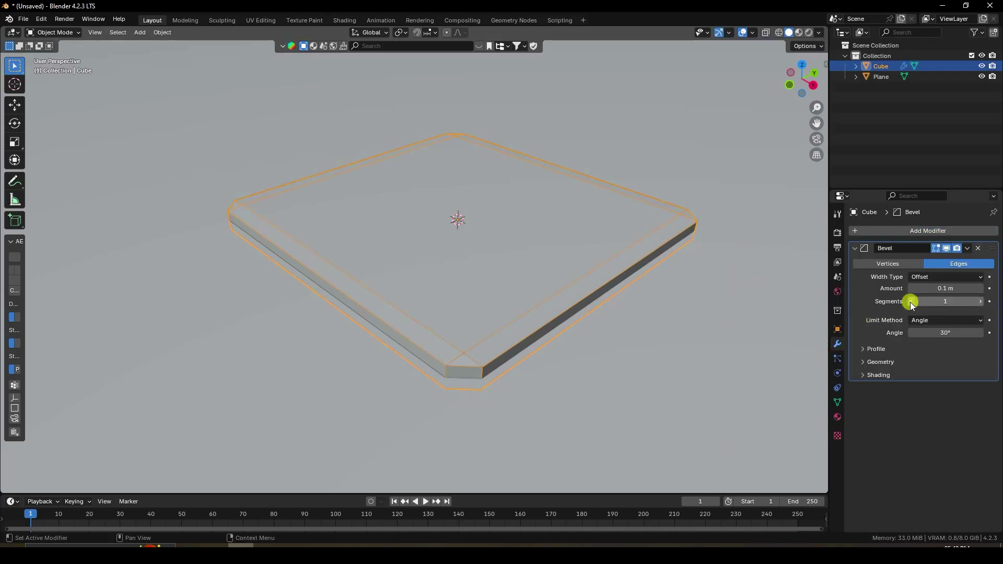
click(981, 302)
click(981, 301)
click(981, 302)
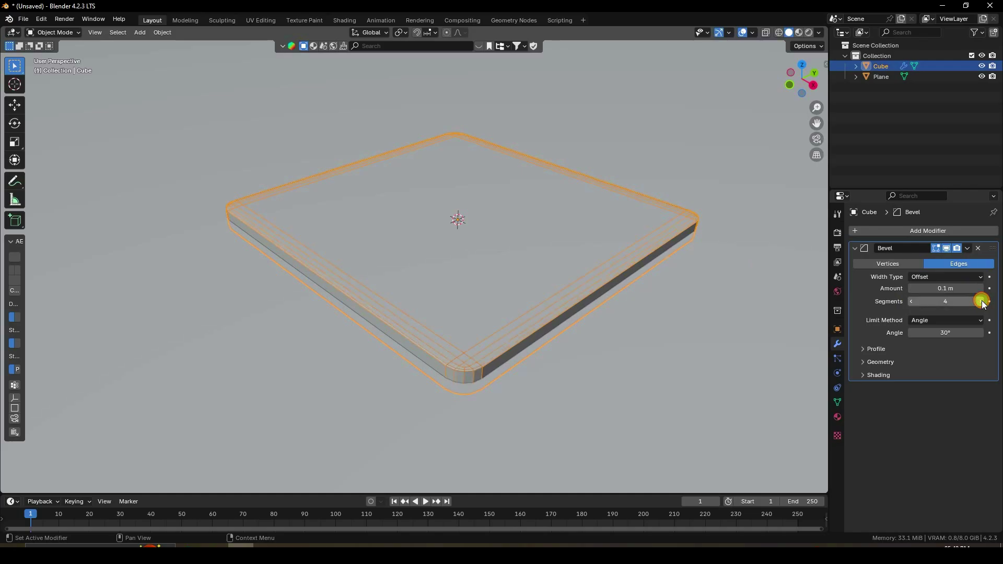
click(982, 302)
mouse_move(909, 287)
mouse_down()
mouse_move(901, 288)
mouse_move(911, 290)
mouse_up()
scroll(587, 376, up, 2)
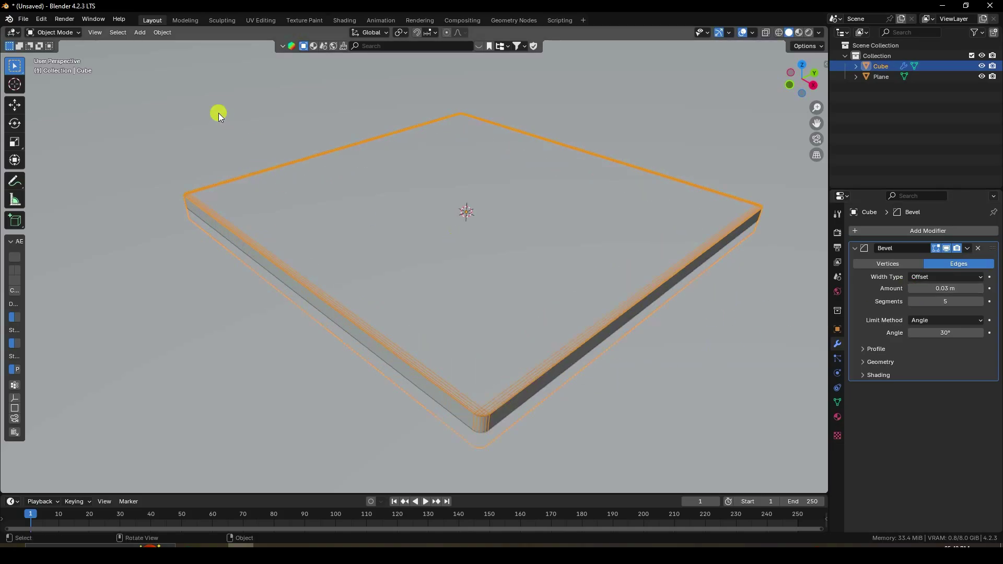
Step: Apply the slab's object transform
click(160, 33)
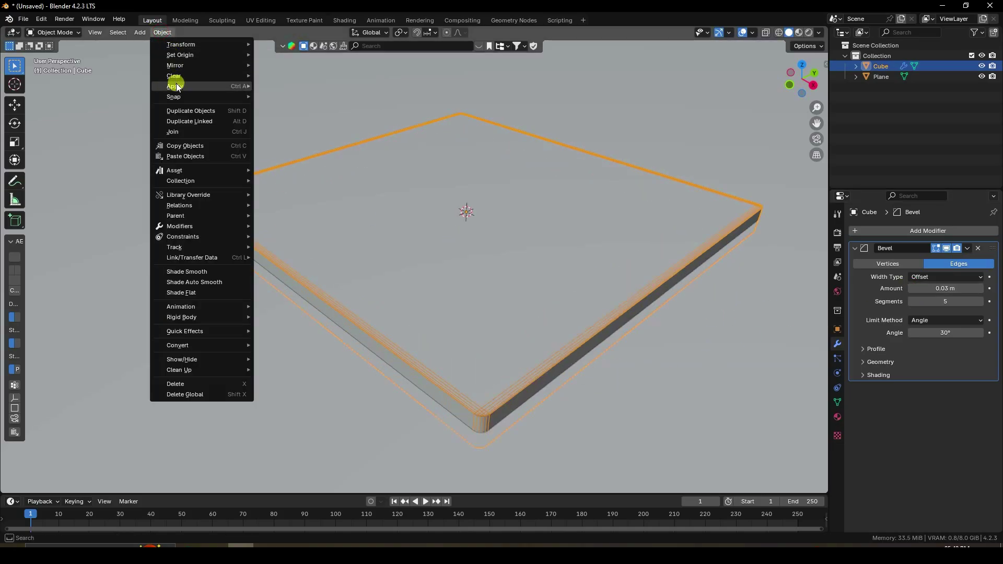
mouse_move(172, 89)
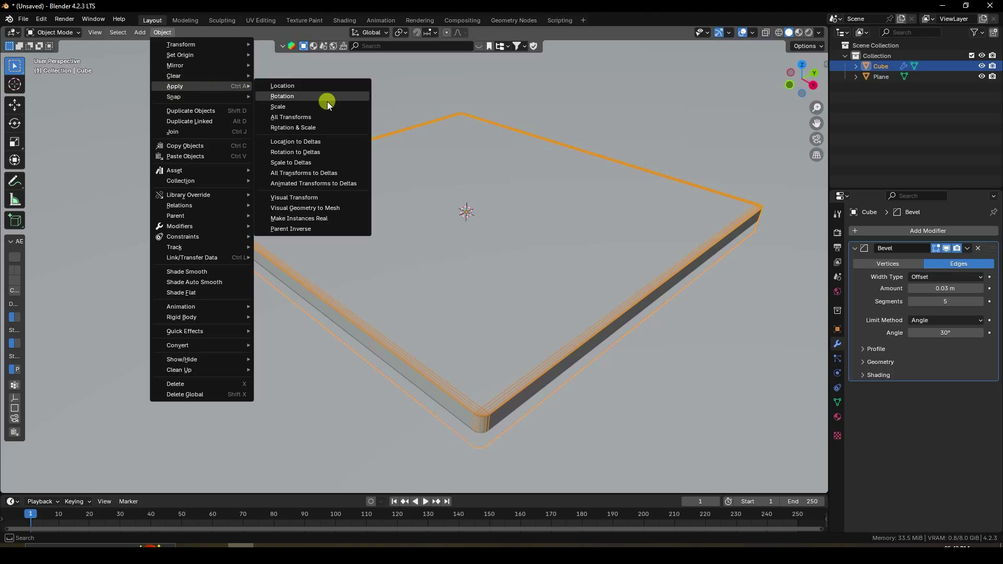
click(286, 115)
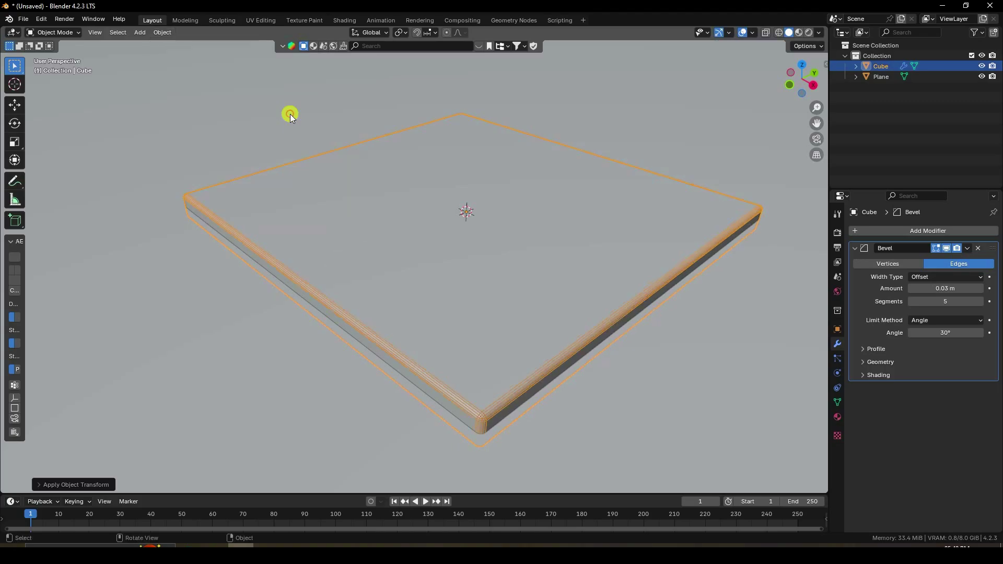
click(936, 146)
scroll(560, 259, down, 3)
middle_drag(560, 260, 468, 320)
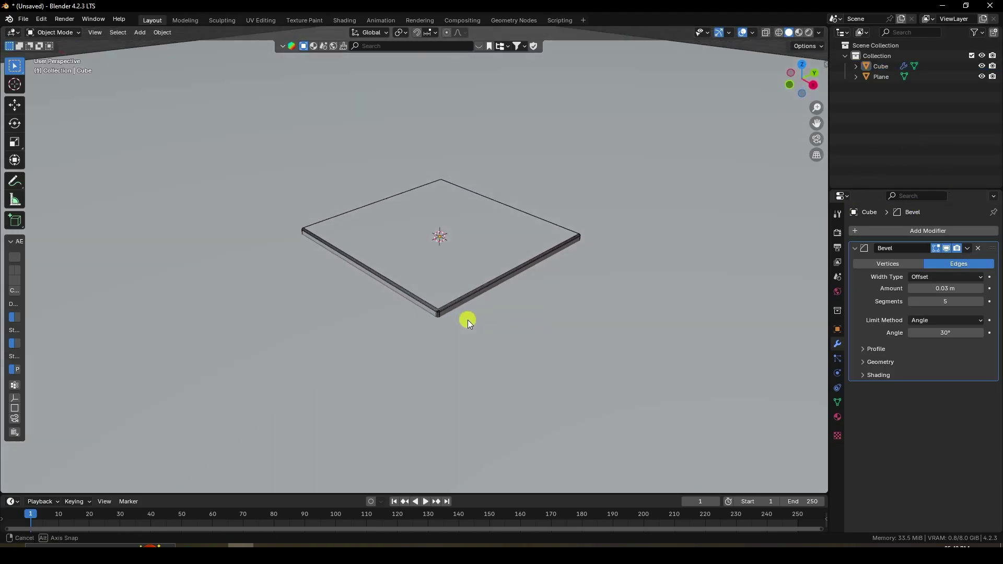
scroll(464, 311, up, 2)
scroll(497, 331, up, 1)
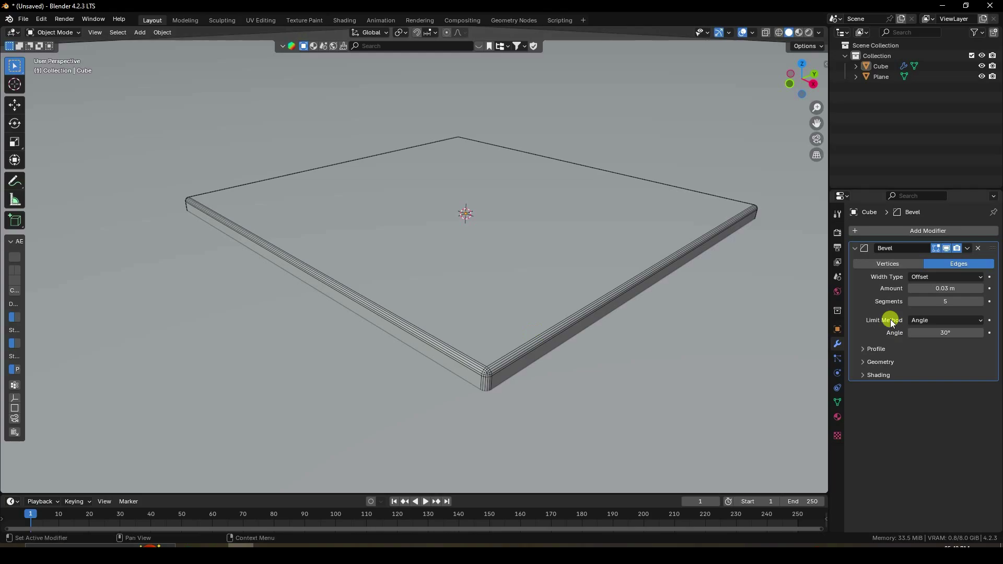
Step: Set the slab's bevel amount to 0.02 m
click(910, 288)
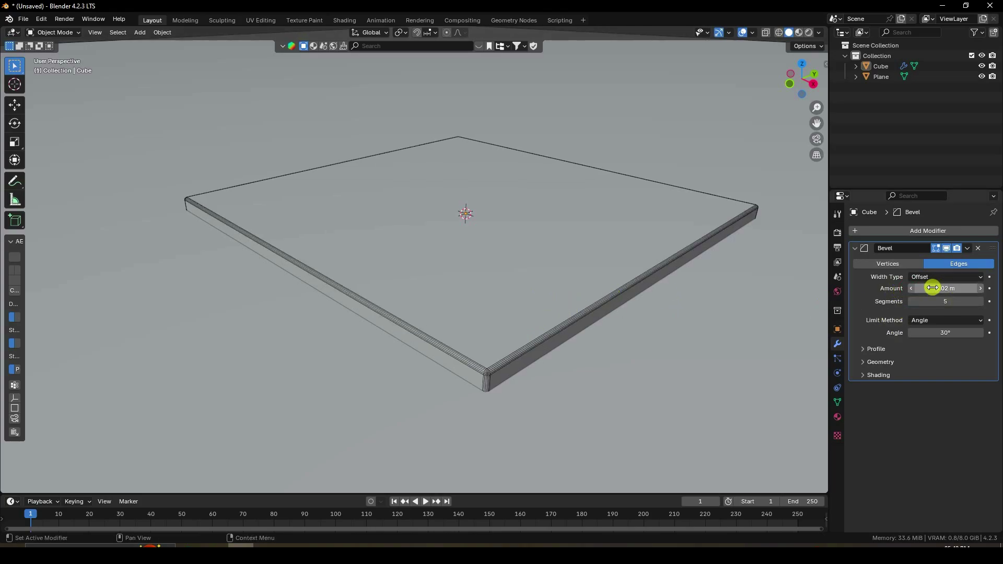
scroll(468, 302, down, 3)
middle_drag(378, 320, 446, 307)
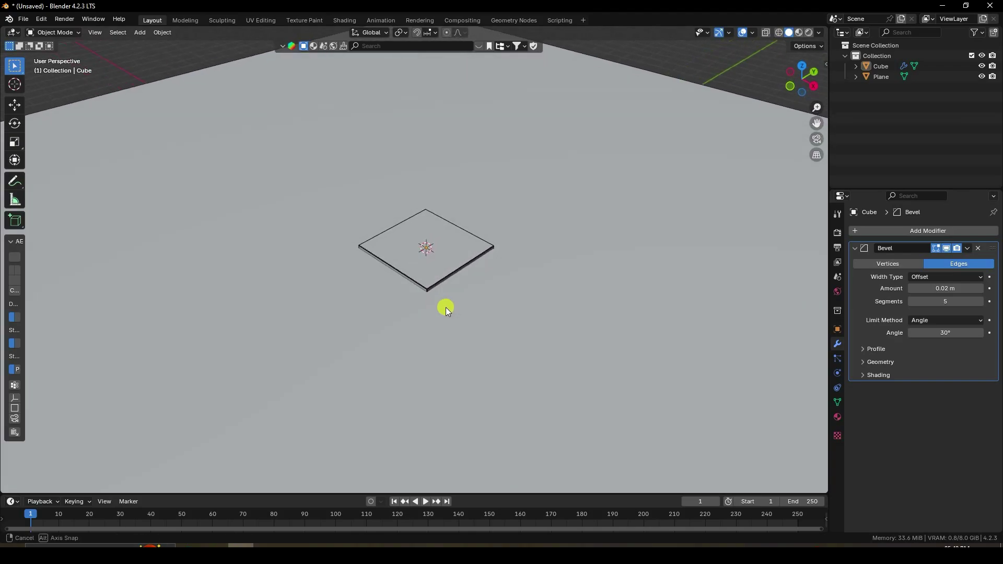
Step: Search the assets for 'jar' and drop the Retro Vintage Jar onto the plane
scroll(456, 245, up, 3)
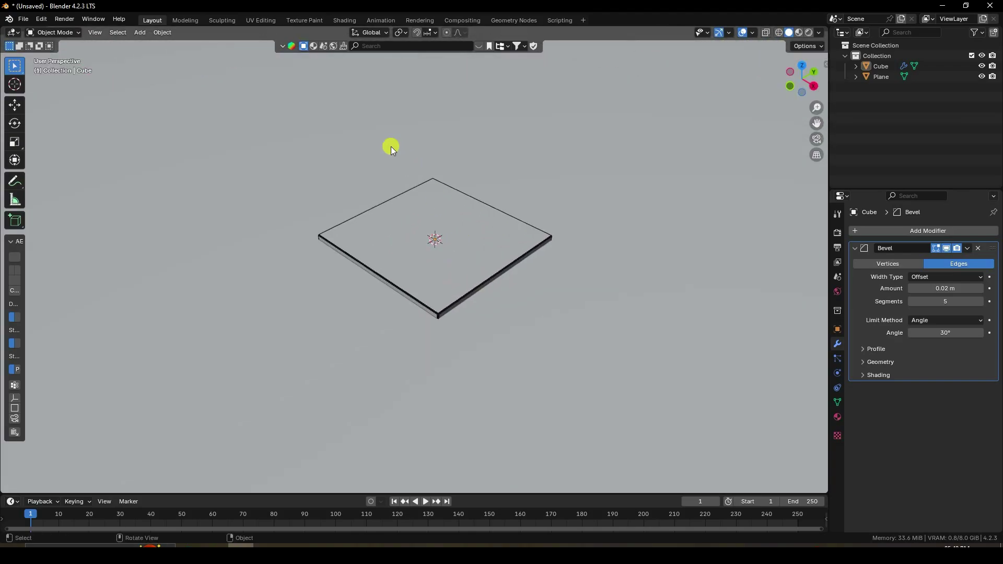
click(378, 46)
text(jar)
key(Return)
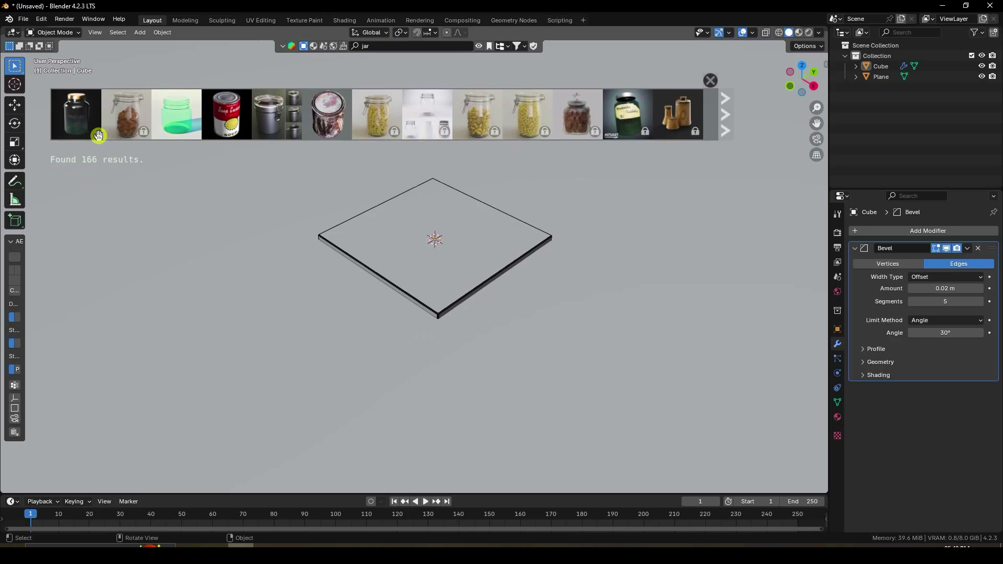
mouse_move(408, 113)
click(726, 112)
click(726, 112)
click(726, 112)
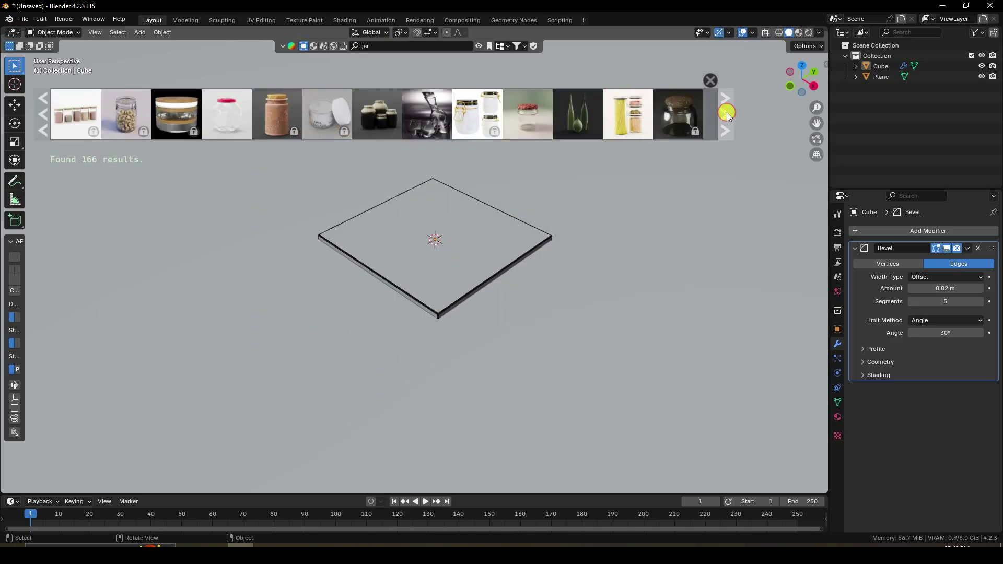
mouse_move(204, 120)
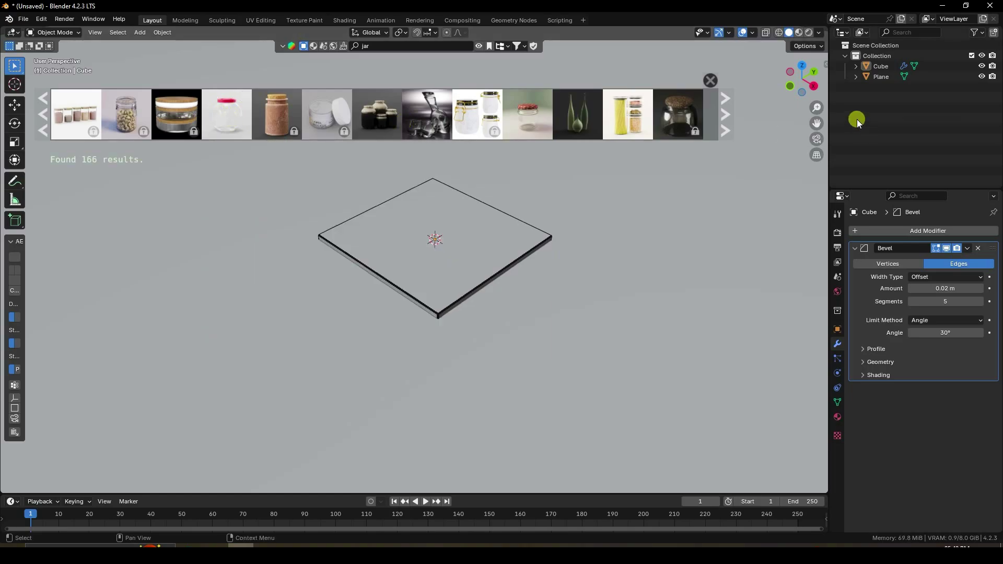
drag(219, 115, 431, 239)
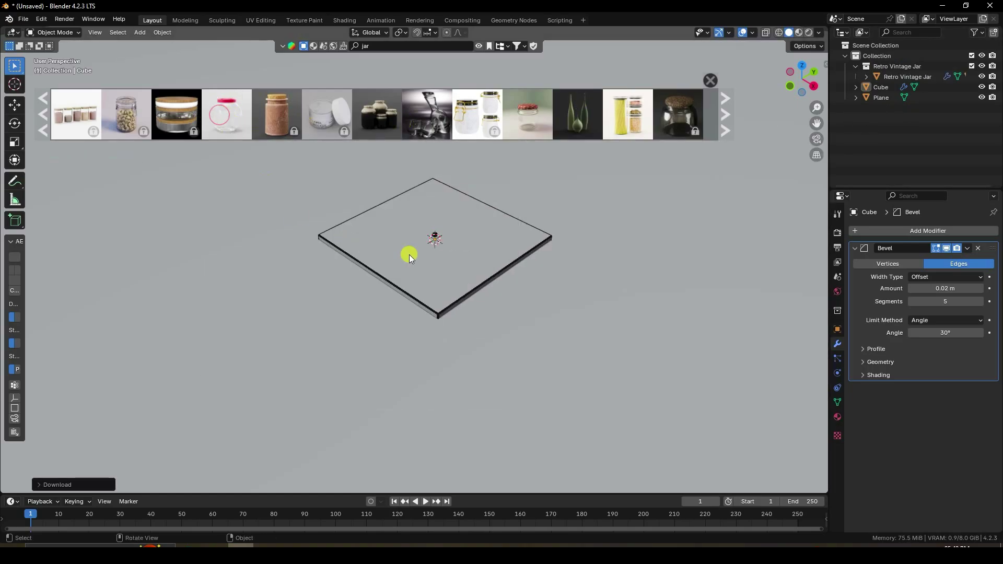
Step: Move the jar's collection below Plane and rename it JAR
click(868, 67)
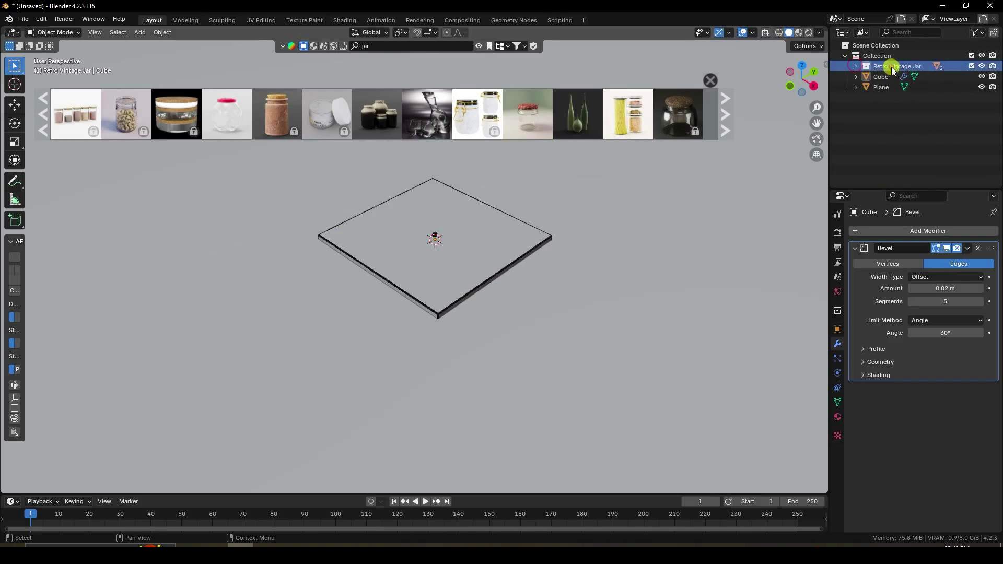
drag(886, 65, 876, 89)
double_click(877, 87)
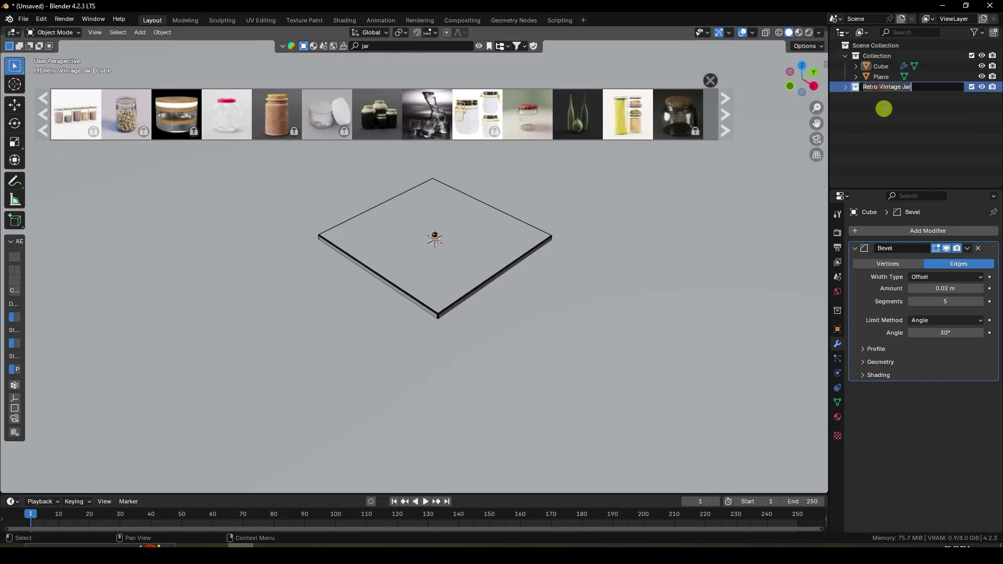
text(JAR)
key(Return)
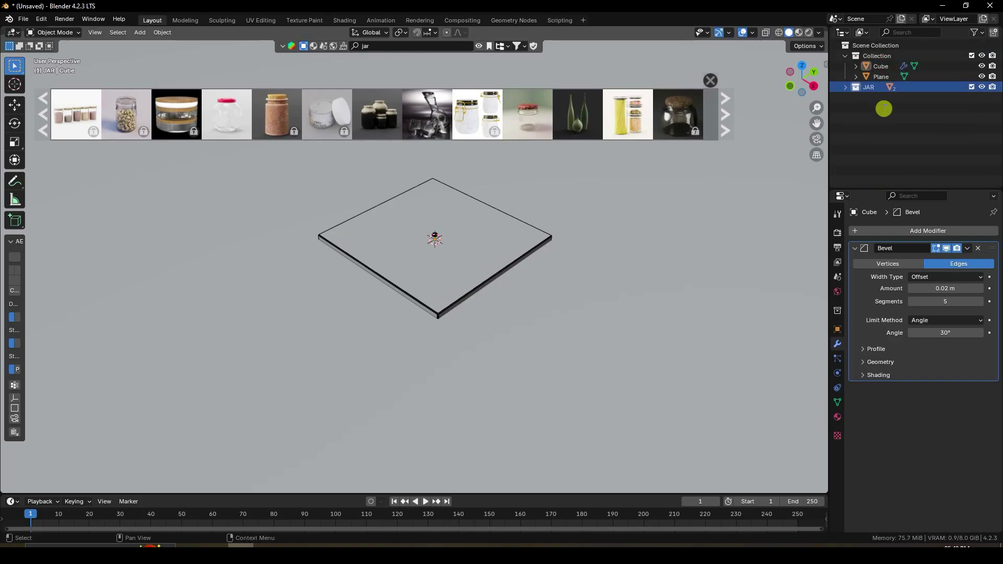
click(845, 87)
Step: Scale the Retro Vintage Jar to 18 on X, Y and Z
click(870, 97)
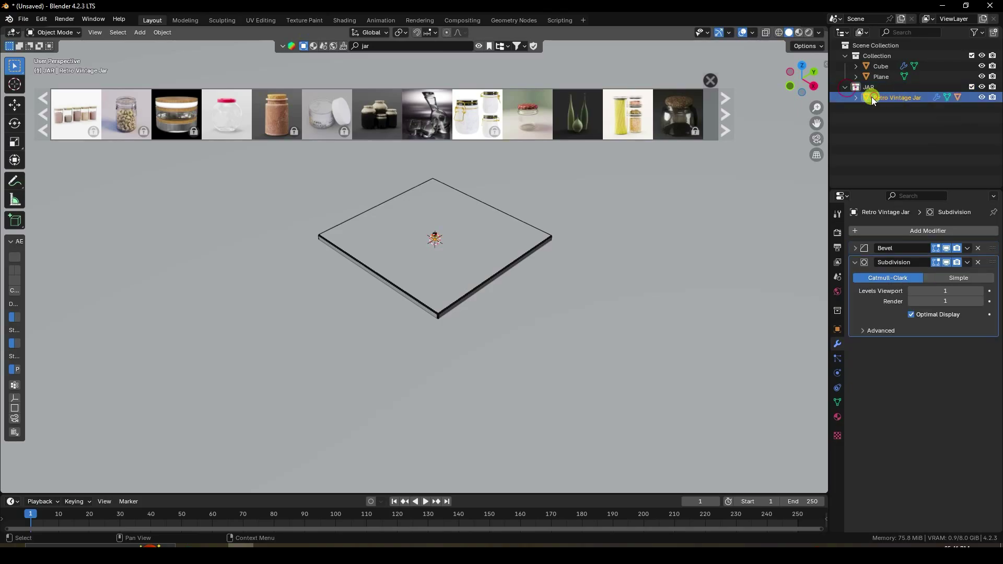
click(710, 81)
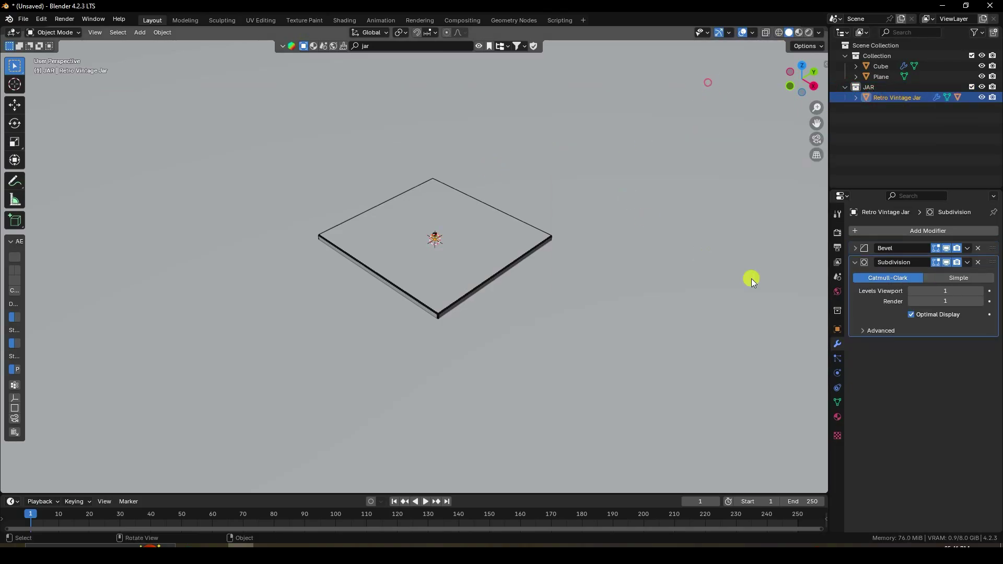
click(838, 330)
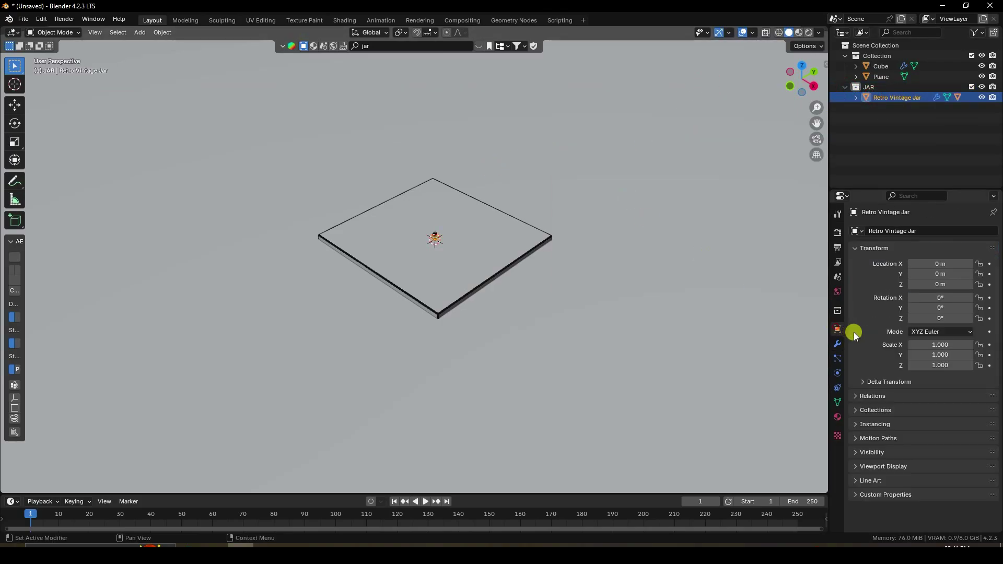
click(933, 345)
text(18)
key(Tab)
text(18)
key(Tab)
text(18)
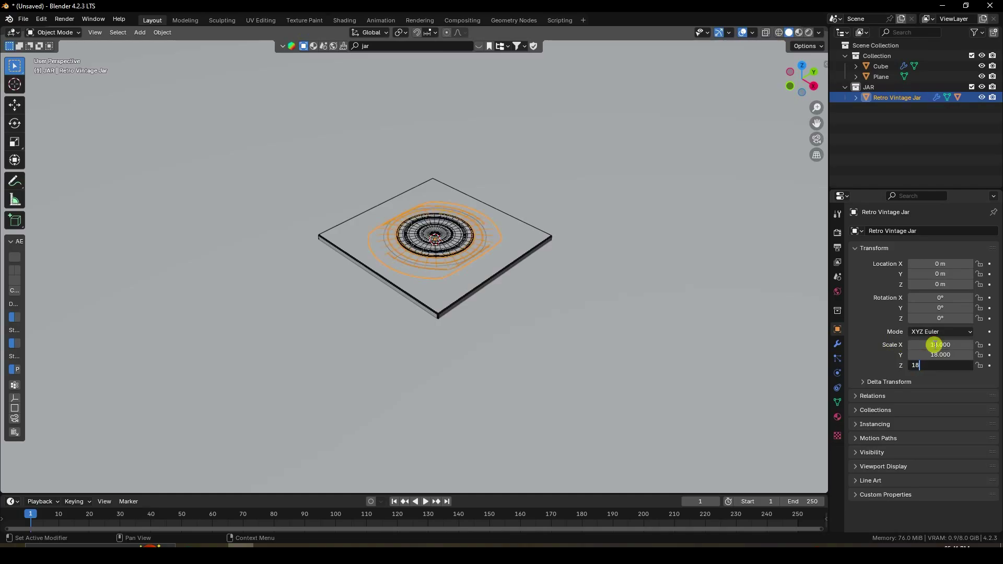
key(Return)
scroll(522, 196, up, 3)
scroll(523, 196, down, 3)
middle_drag(453, 299, 630, 267)
Step: Delete the jar's cap and rename the jar object JAR MODEL
click(419, 199)
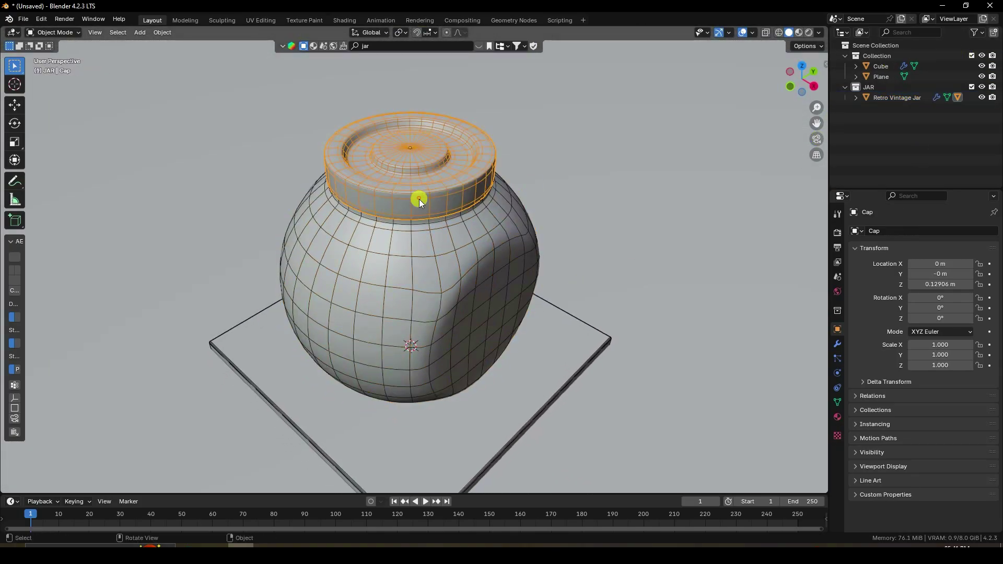
key(Delete)
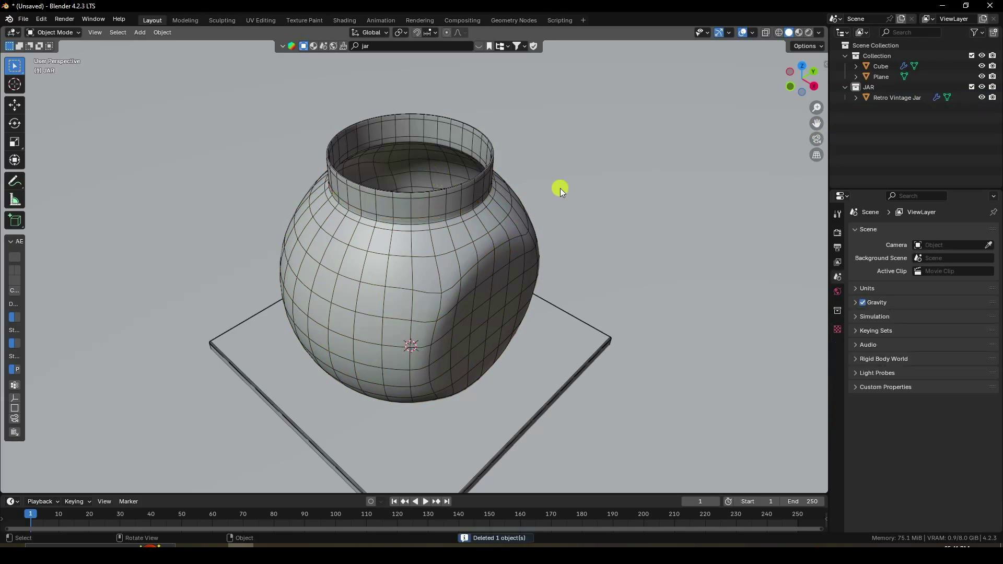
double_click(888, 97)
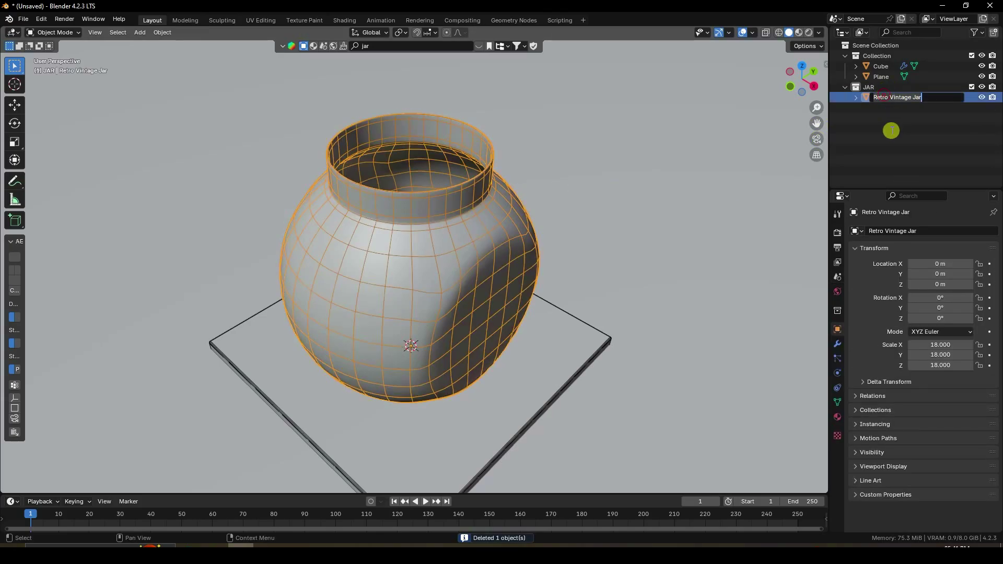
text(JAR MODE)
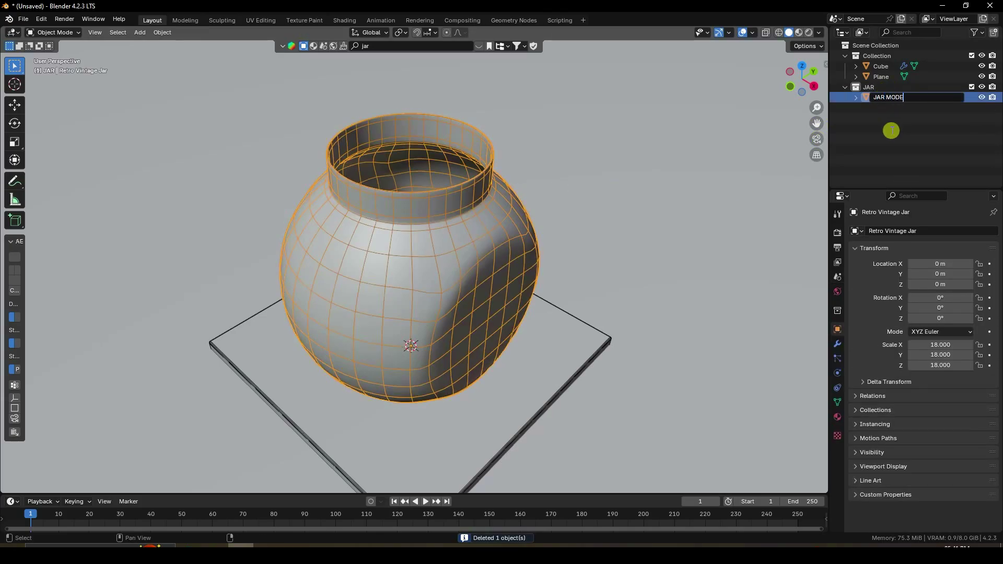
text(L)
key(Return)
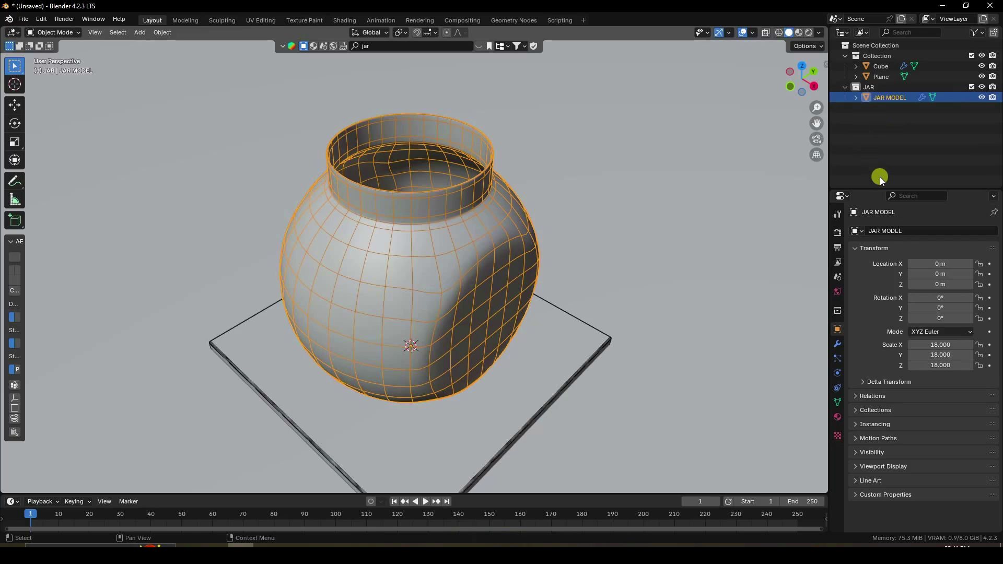
scroll(452, 322, down, 3)
scroll(428, 289, up, 5)
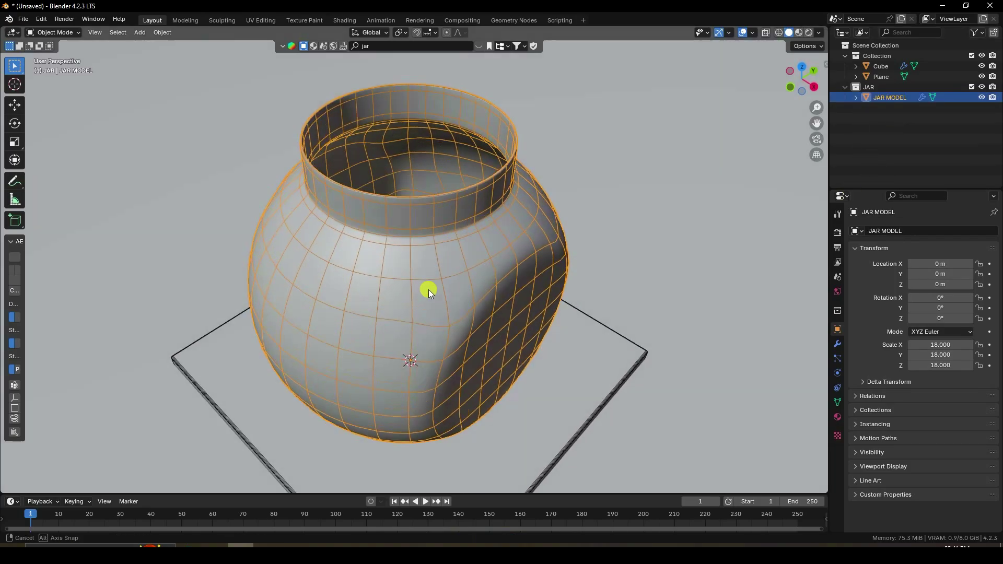
click(866, 143)
scroll(411, 270, up, 2)
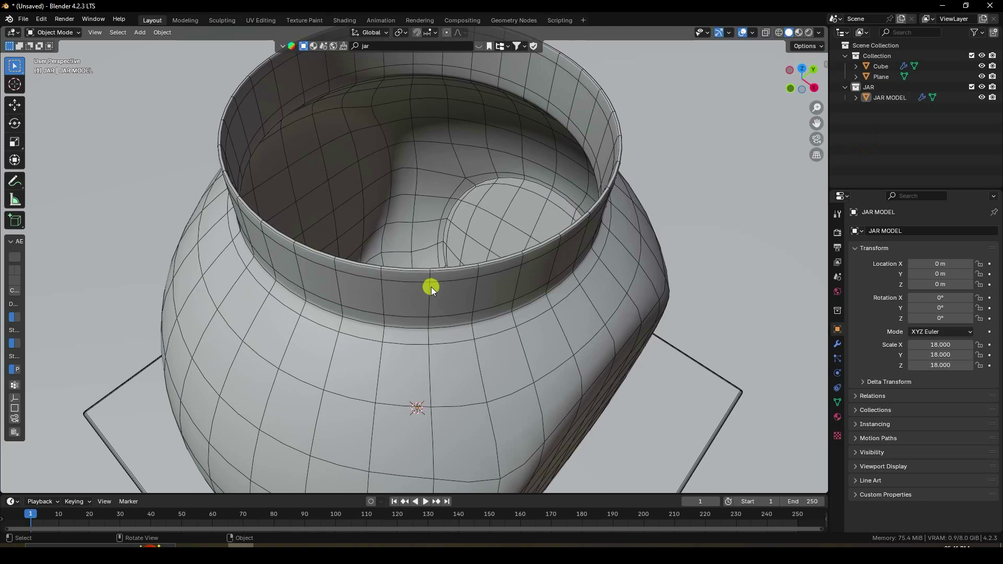
click(456, 307)
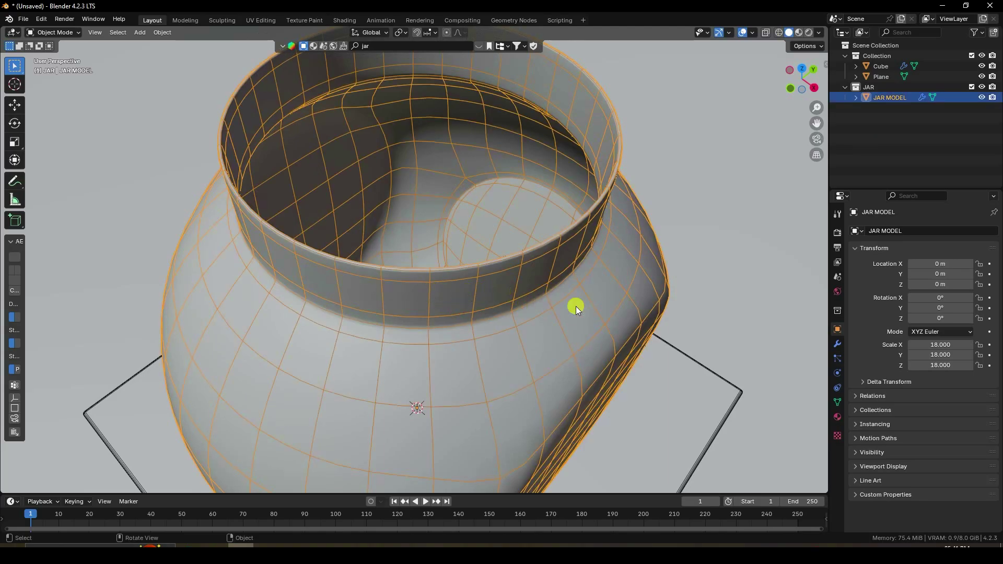
Step: Raise the jar's Subdivision viewport and render levels to 2
click(837, 344)
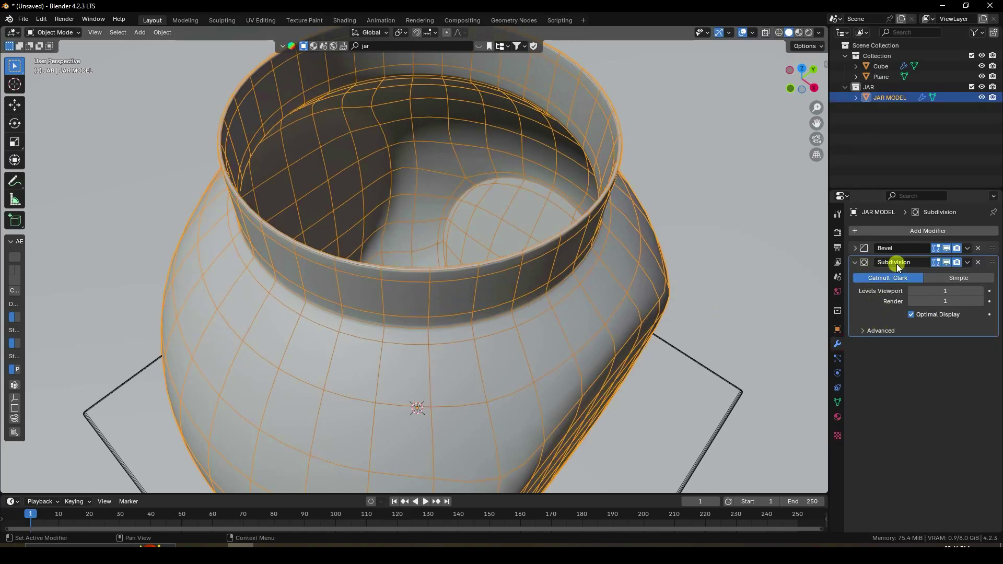
click(979, 291)
click(979, 301)
middle_drag(502, 266, 473, 286)
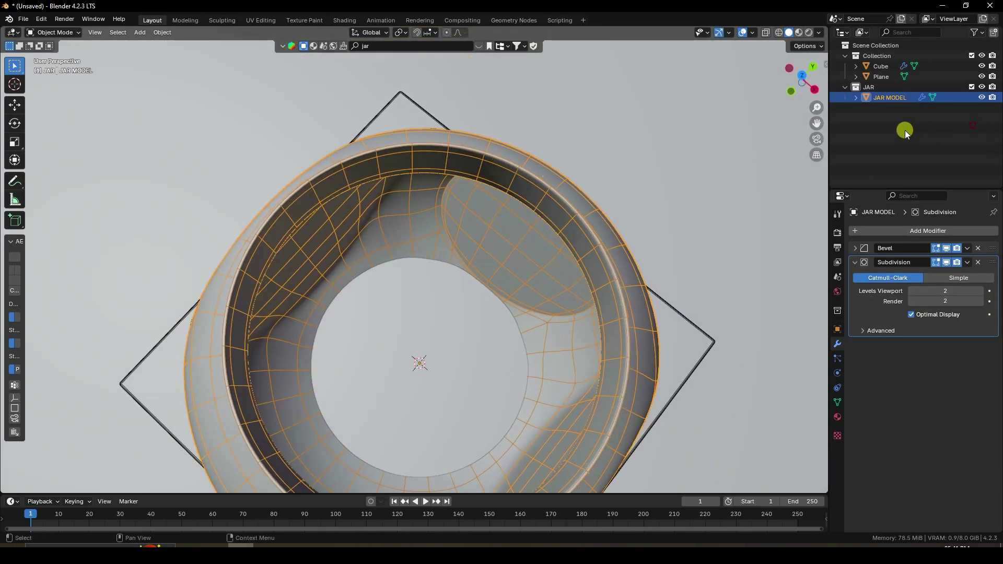
Step: Add a Solidify modifier to the jar with offset 1
click(869, 230)
mouse_move(834, 230)
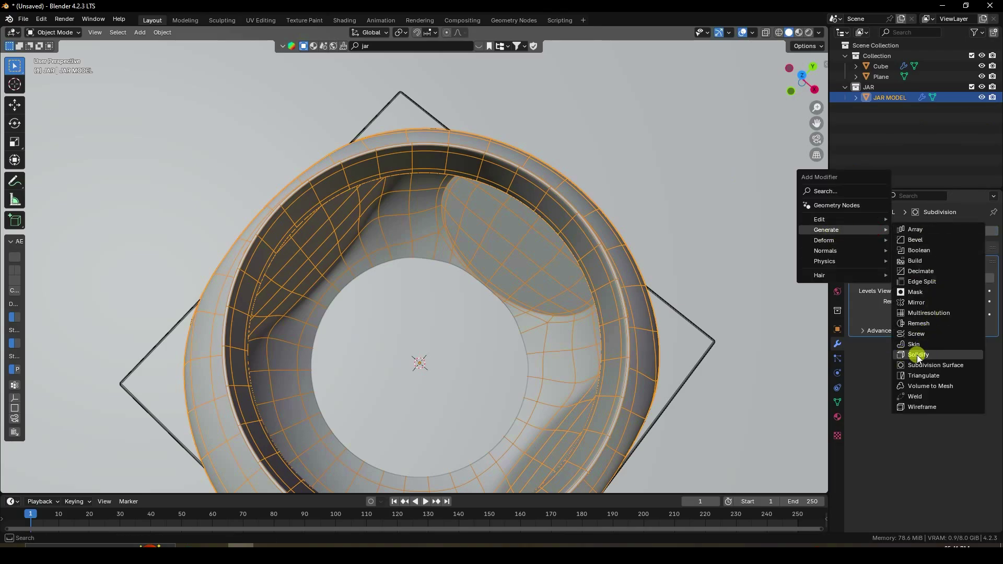
click(918, 355)
middle_drag(559, 268, 519, 240)
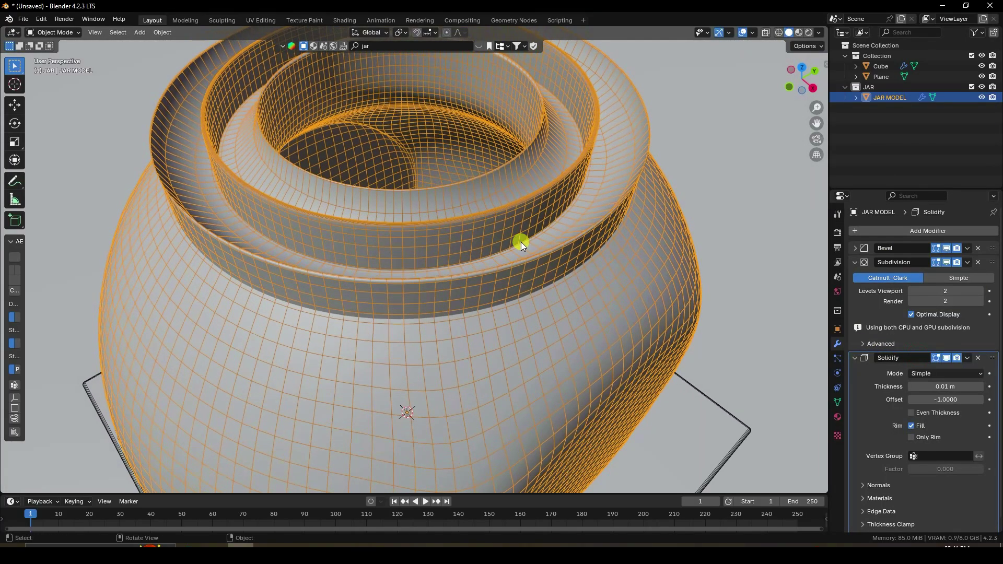
scroll(519, 240, down, 3)
scroll(436, 242, up, 3)
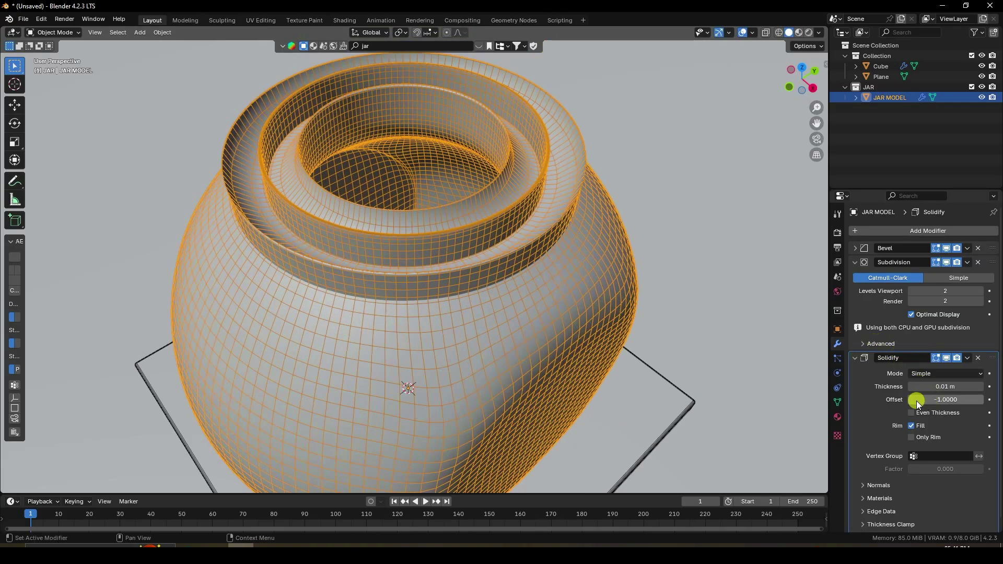
click(857, 262)
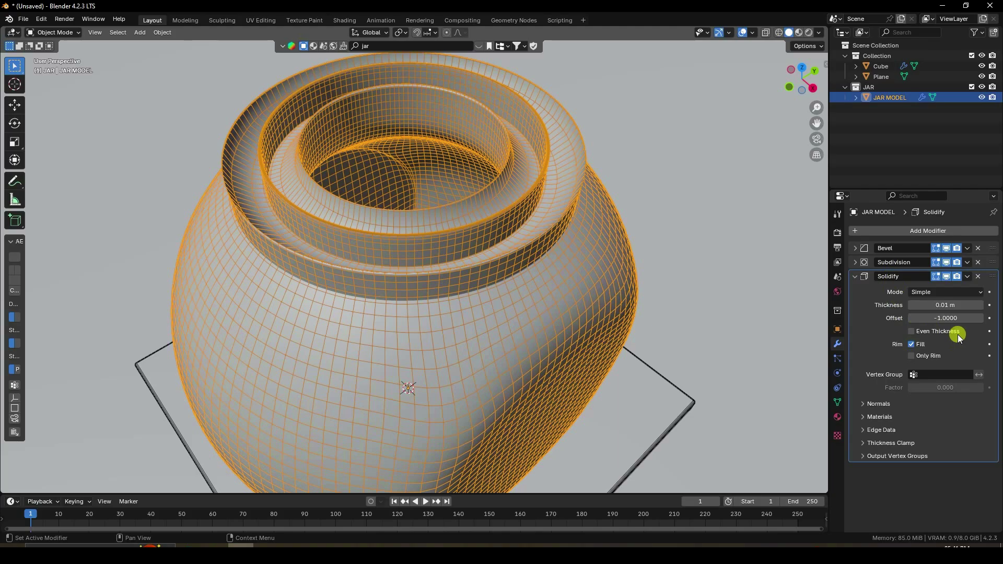
key(Return)
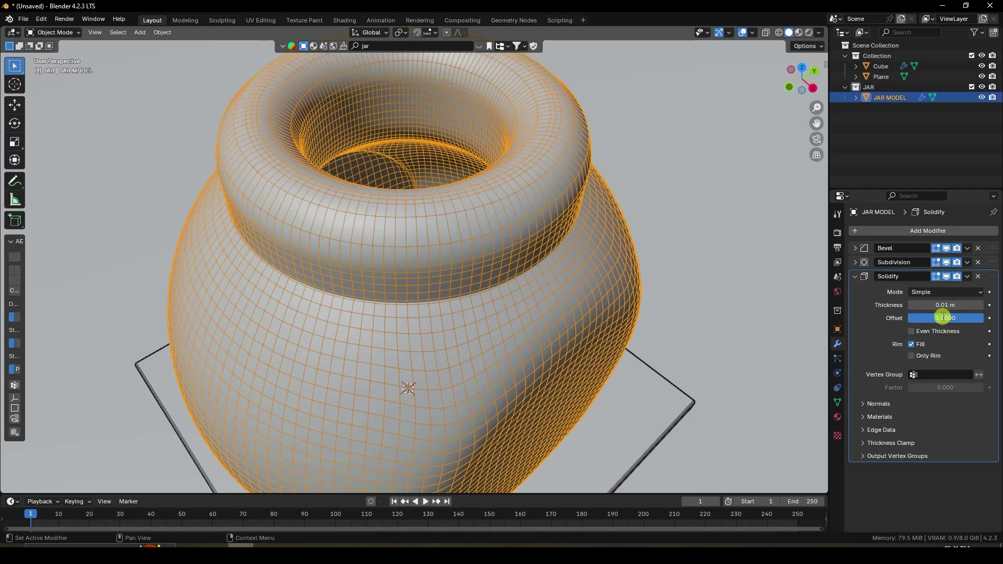
Step: Set the jar's Solidify thickness to 0.001 m
middle_drag(646, 305, 648, 315)
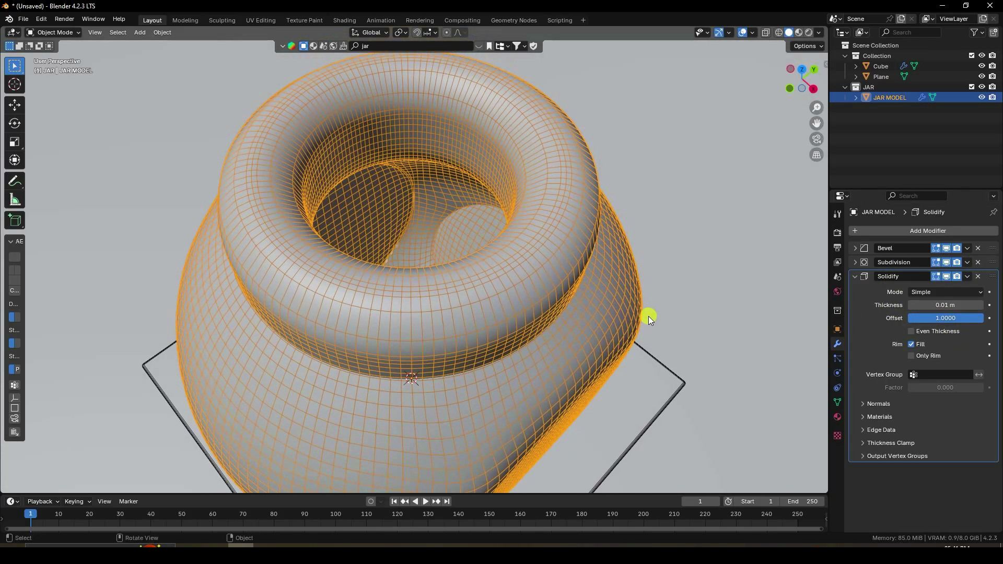
click(948, 303)
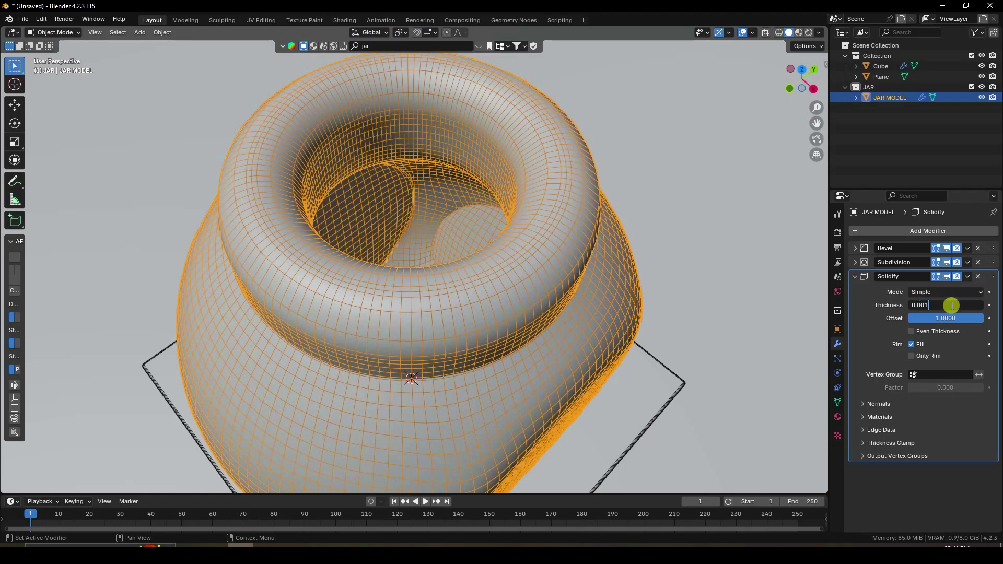
text(0.001)
key(Return)
click(656, 165)
middle_drag(634, 255, 494, 306)
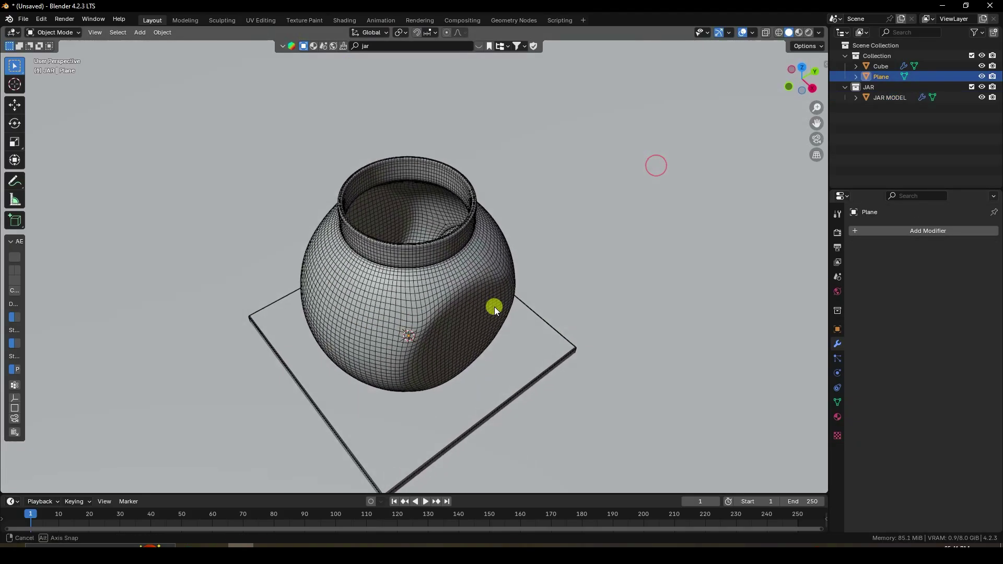
scroll(393, 199, up, 5)
middle_drag(393, 199, 449, 303)
click(450, 297)
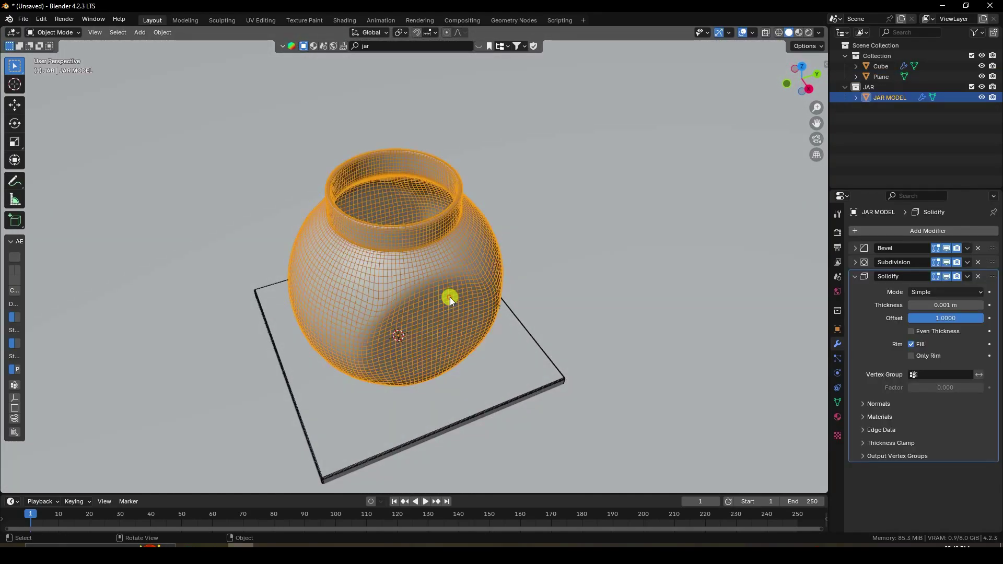
Step: Set the jar's Location Z to 0.1 m so it rests on the slab
key(KP_1)
scroll(452, 295, up, 3)
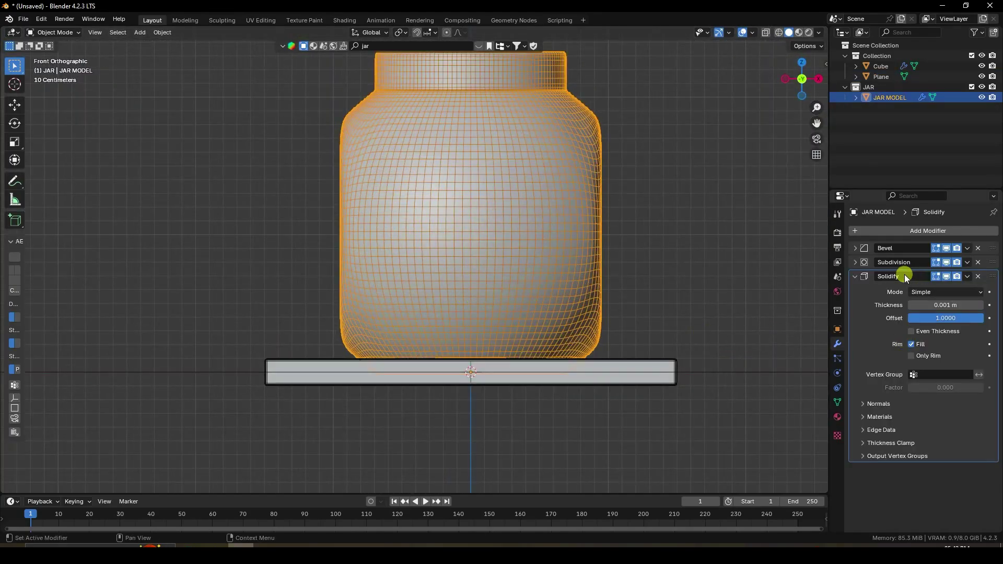
click(837, 329)
drag(939, 284, 143, 285)
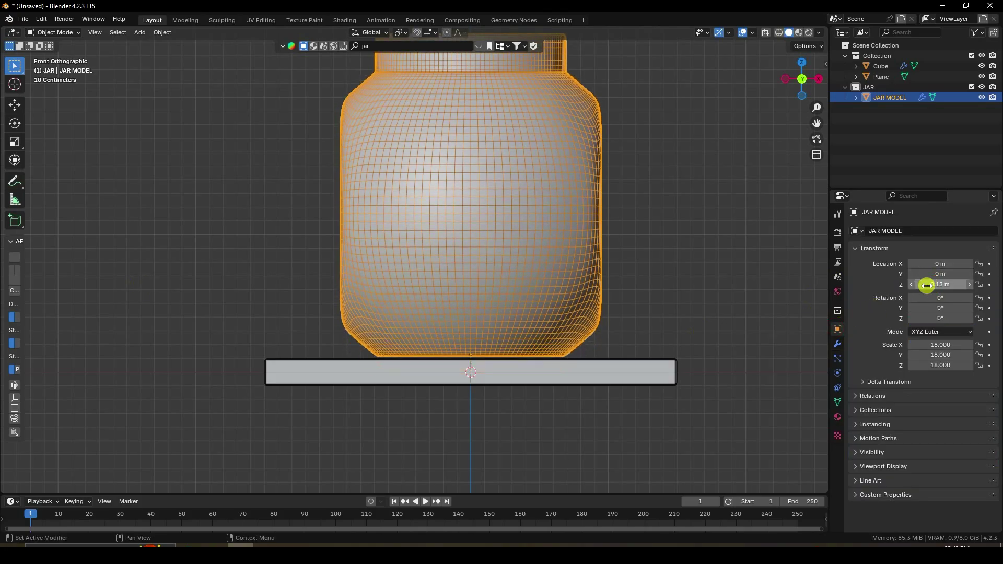
click(926, 285)
text(0.1)
key(Return)
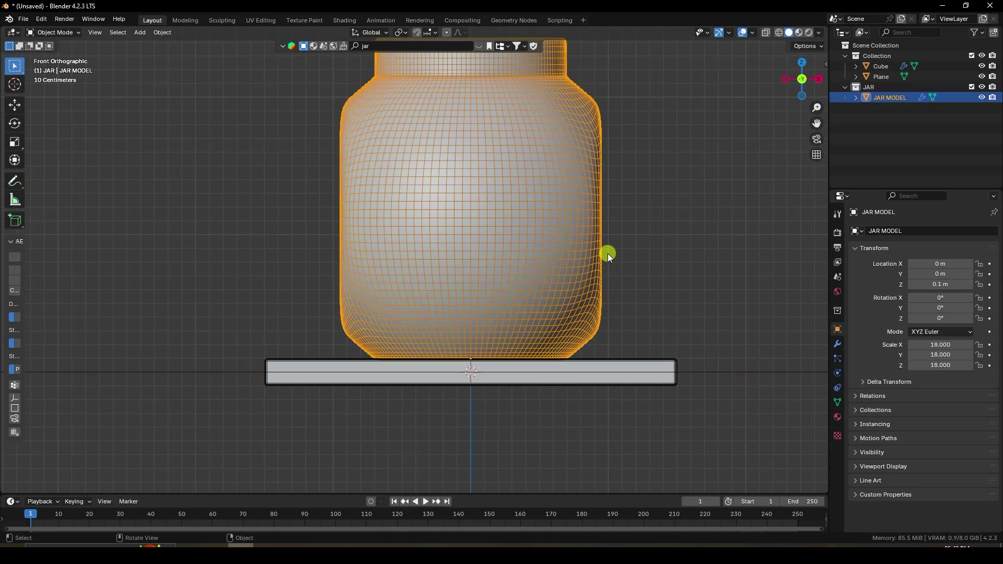
middle_drag(650, 246, 558, 255)
scroll(551, 331, down, 8)
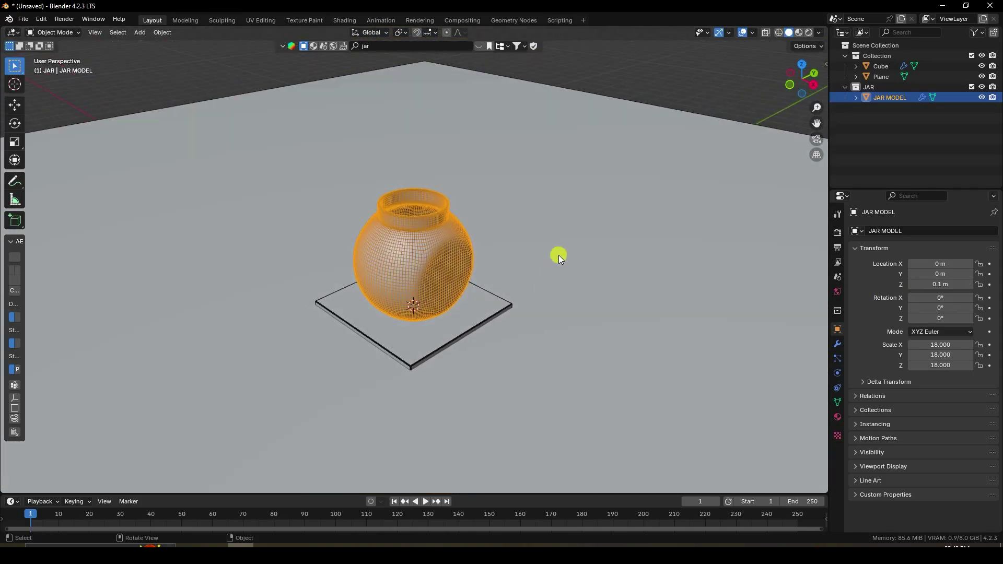
Step: Move the plinth object Cube into the JAR collection
click(644, 79)
scroll(440, 231, up, 2)
middle_drag(443, 255, 449, 256)
click(881, 67)
drag(883, 71, 882, 88)
Step: Parent the jar to the plinth using Object (Keep Transform)
click(416, 260)
scroll(399, 264, up, 3)
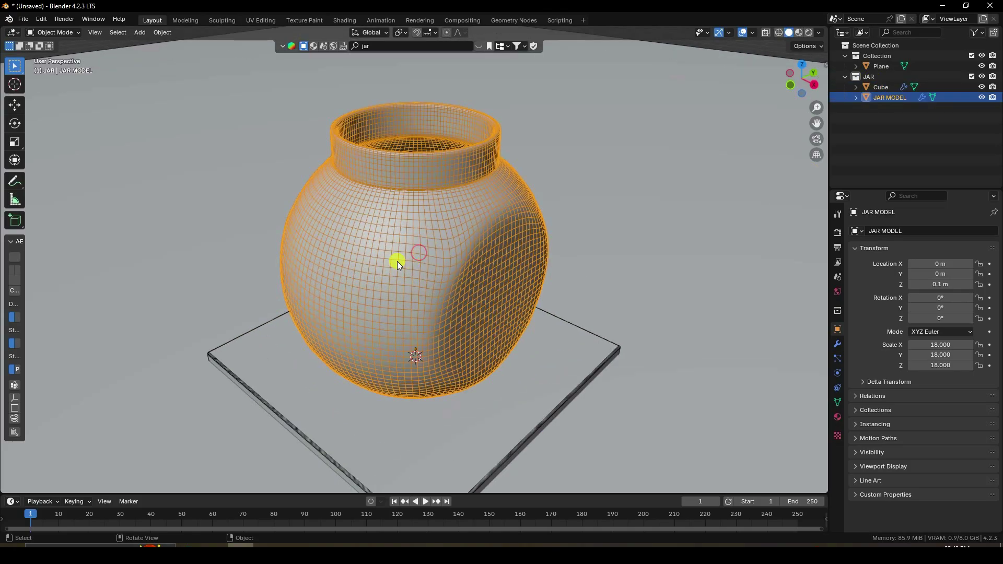
shift+click(480, 412)
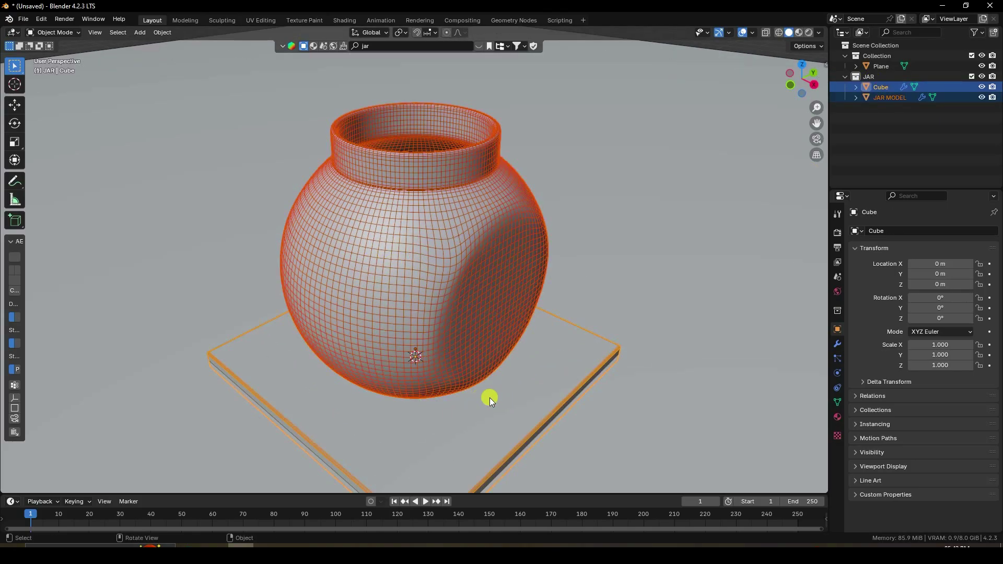
key(ctrl+p)
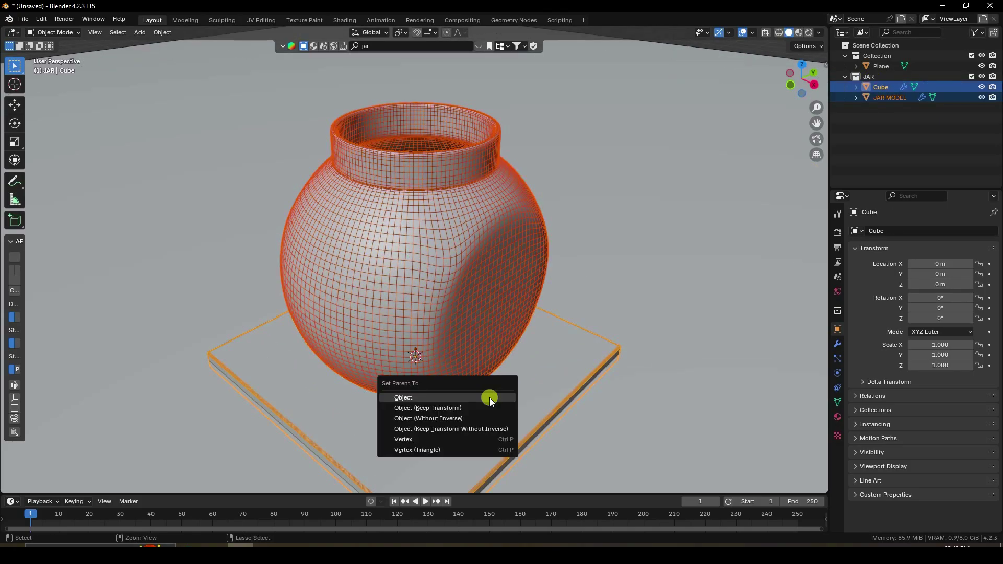
click(425, 407)
Step: Test the parenting by sliding the plinth along X with the move gizmo, then cancel
scroll(469, 340, down, 3)
click(14, 104)
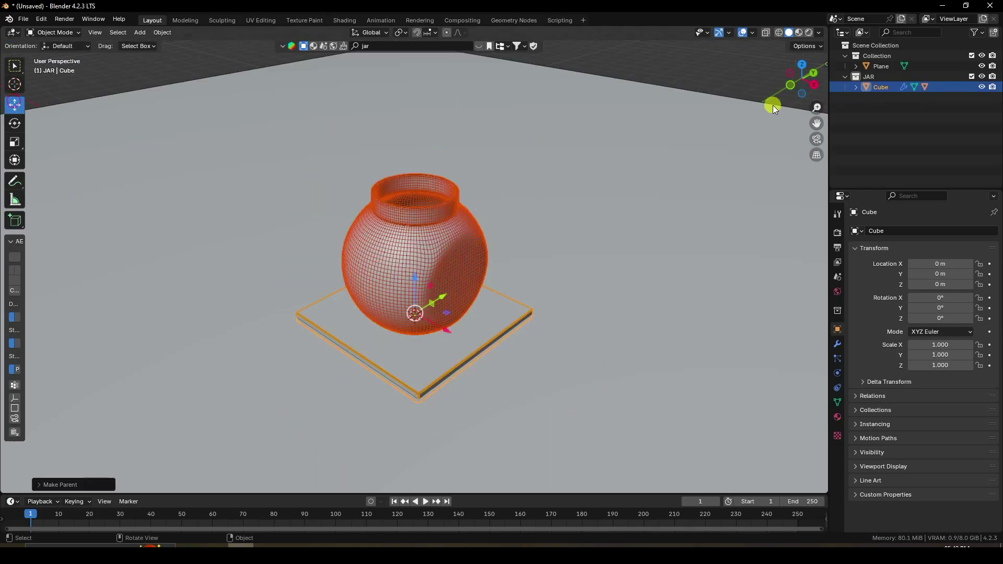
click(455, 334)
click(384, 365)
middle_drag(384, 365, 461, 320)
drag(459, 324, 571, 354)
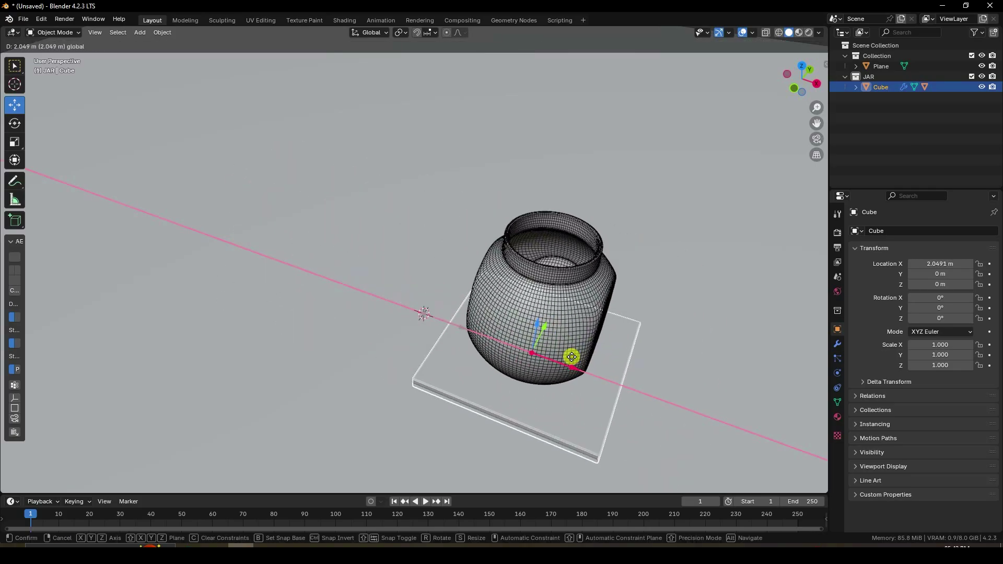
right_click(571, 357)
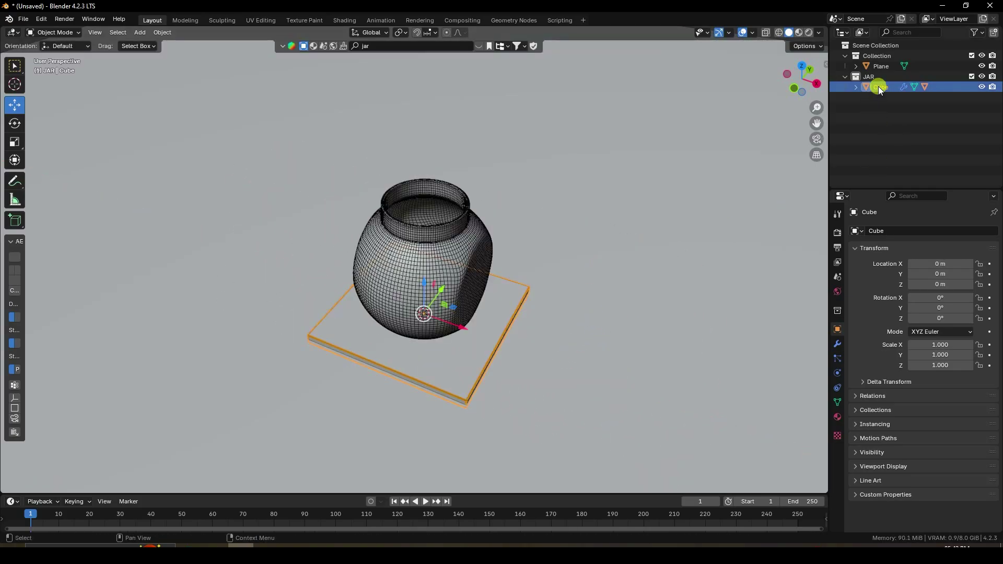
Step: Select the Cube plinth together with its jar via Select Hierarchy
scroll(390, 288, down, 3)
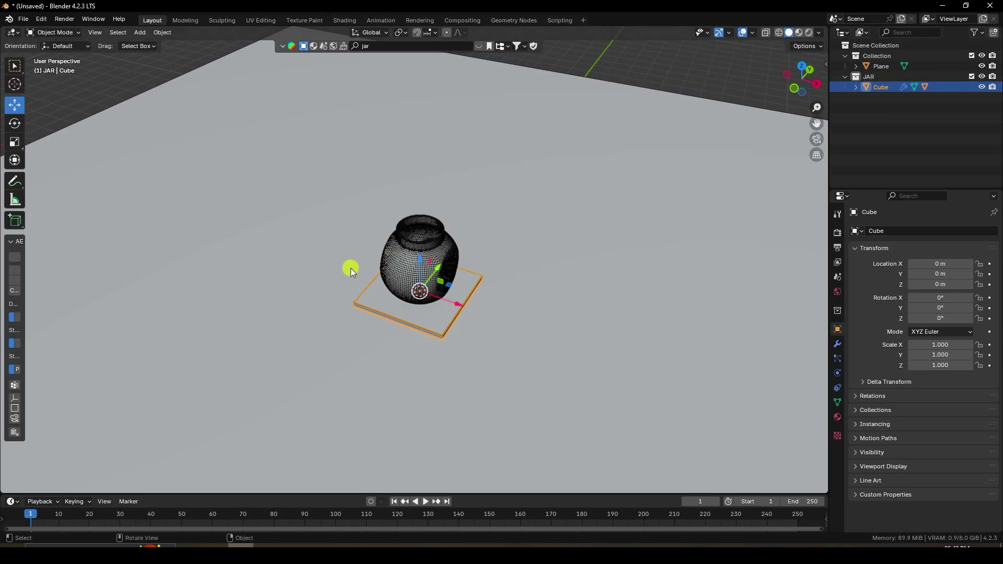
right_click(878, 88)
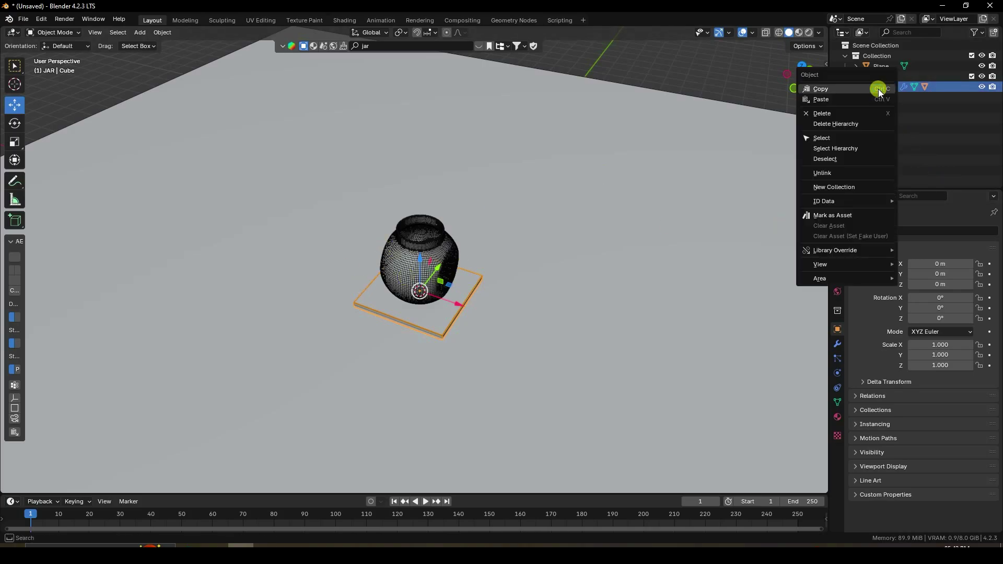
click(843, 148)
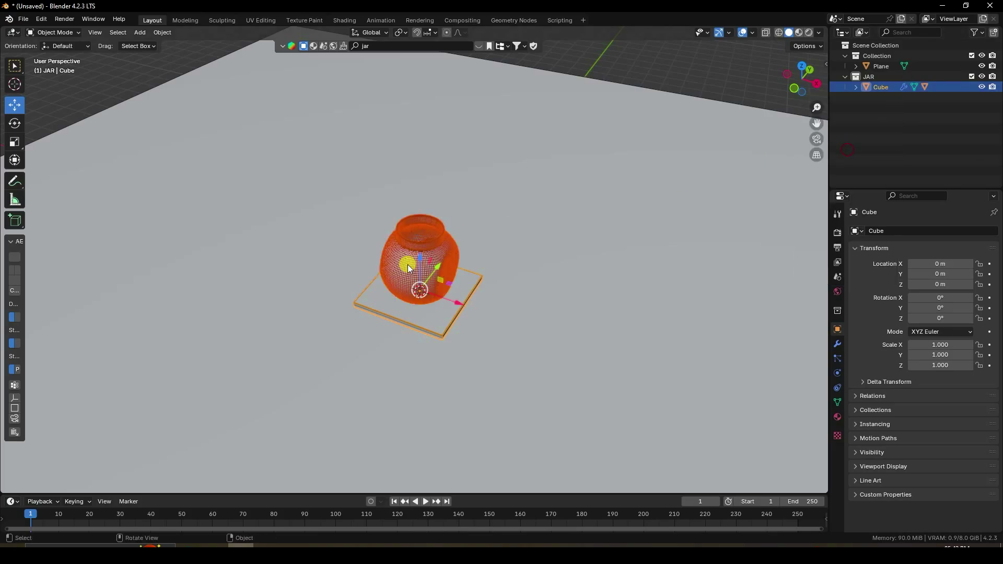
Step: Duplicate the jar and plinth and move the copy 4 m along X beside the original
key(shift+d)
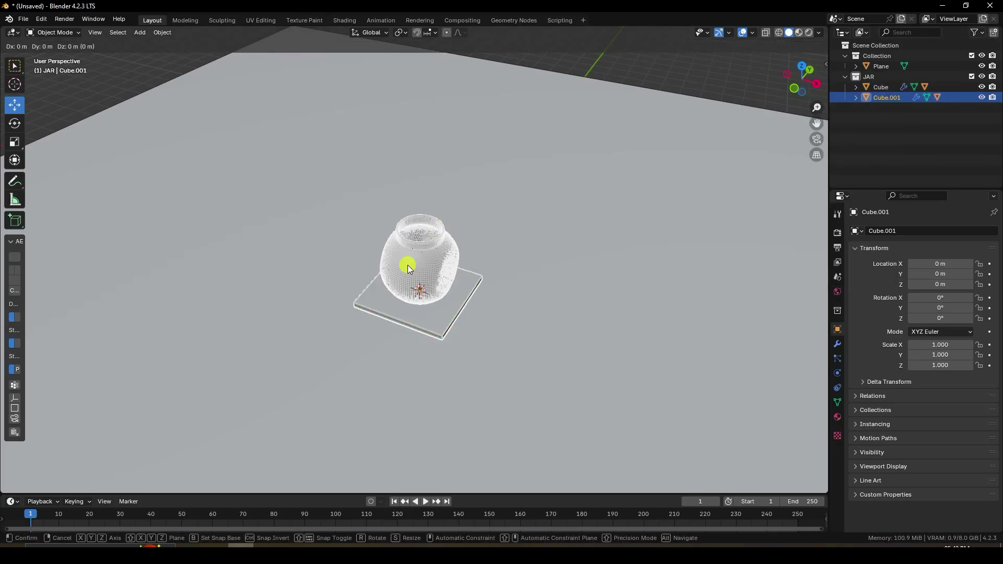
right_click(409, 268)
drag(459, 302, 588, 341)
scroll(545, 338, up, 3)
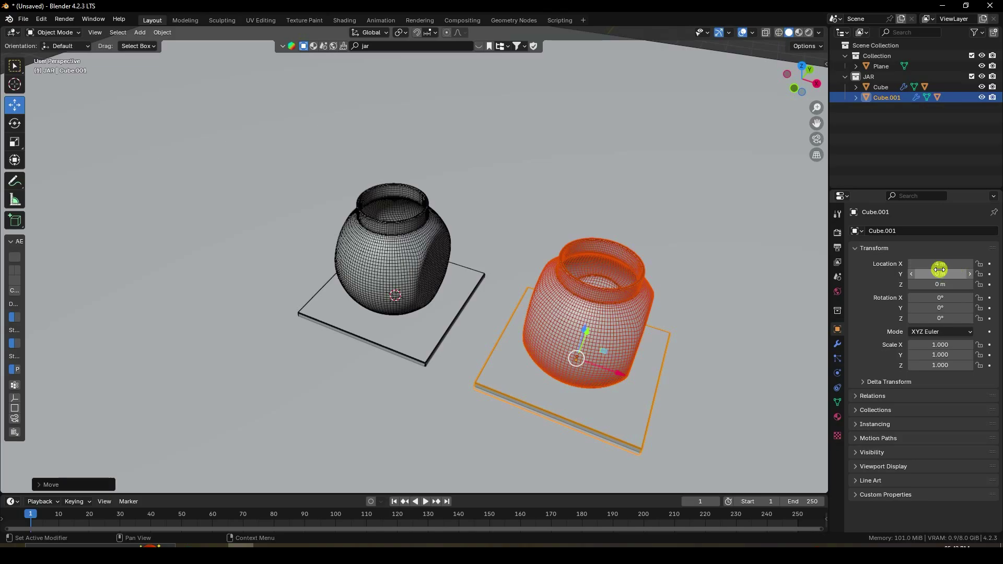
scroll(820, 125, down, 3)
Step: Select Cube with its jar, duplicate it and place the copy at X −4 m
click(882, 87)
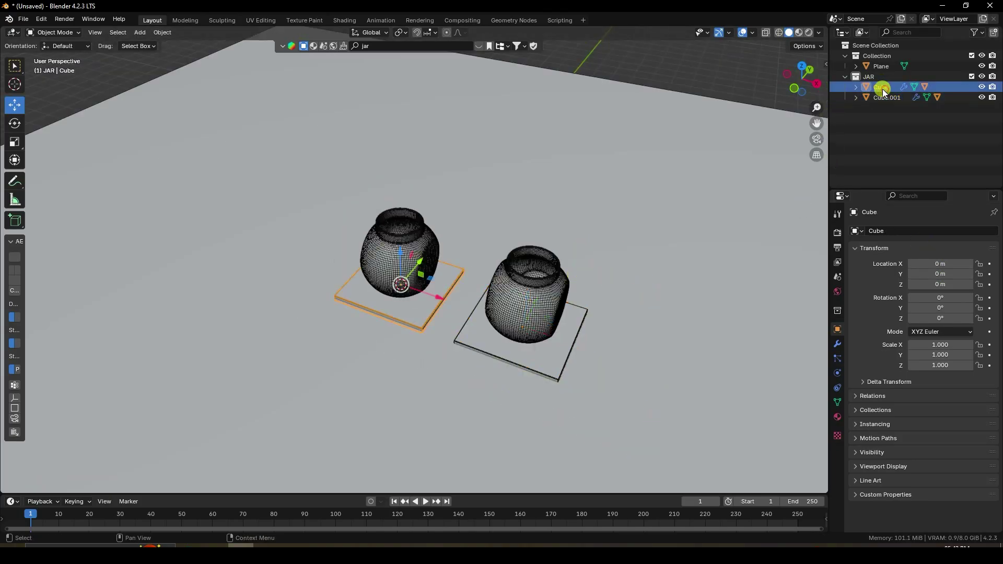
scroll(384, 303, up, 4)
scroll(556, 267, down, 2)
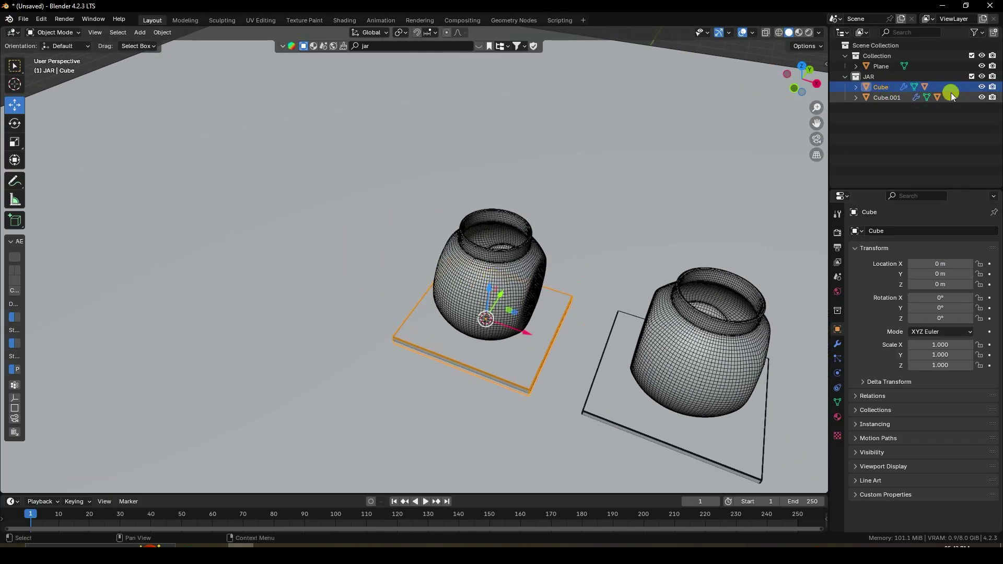
right_click(875, 85)
click(845, 99)
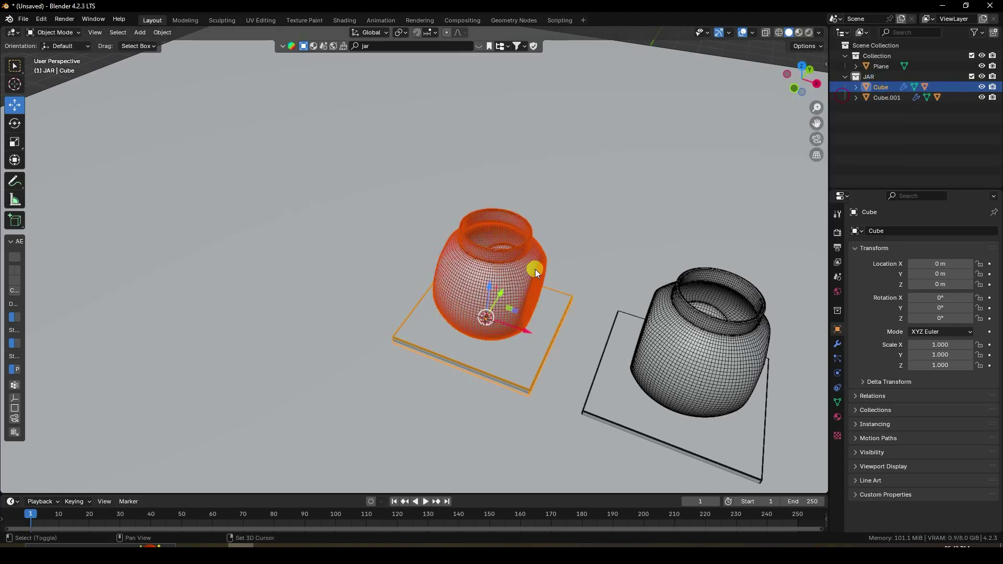
scroll(530, 273, down, 1)
key(shift+d)
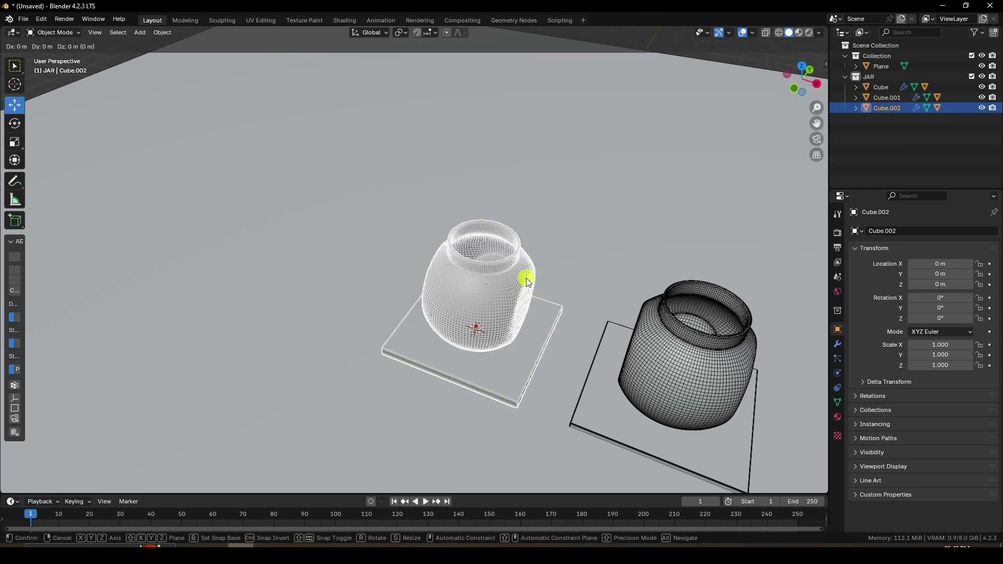
click(526, 282)
key(g)
key(x)
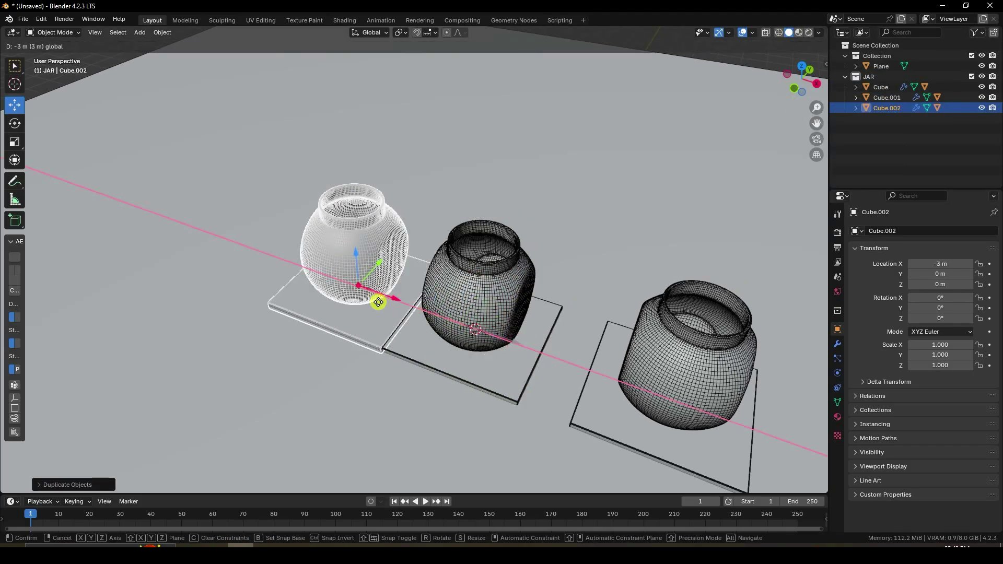
click(365, 293)
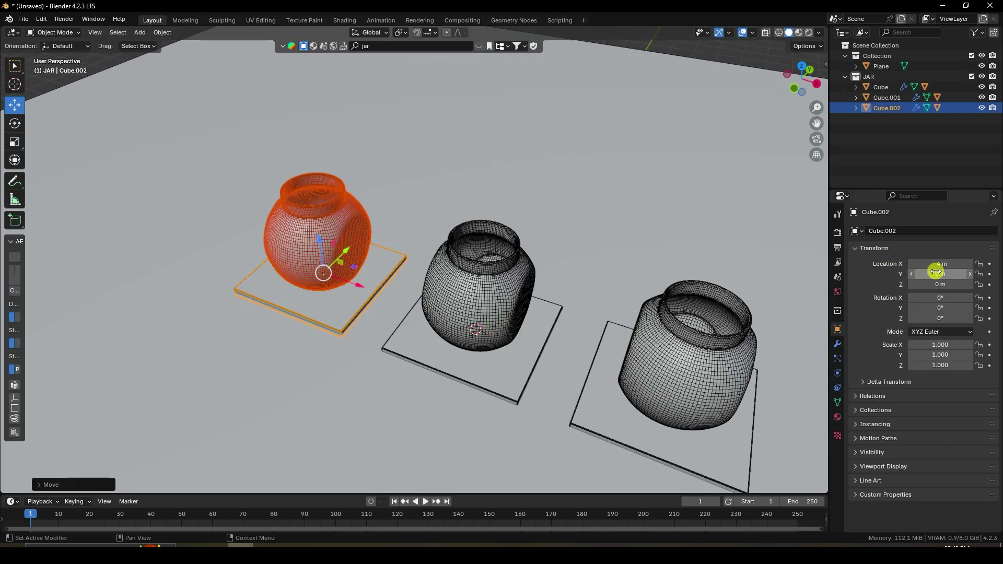
Step: Select Cube.002 with its jar, duplicate it and move the copy to X −8 m
shift+middle_drag(400, 278, 511, 324)
click(878, 107)
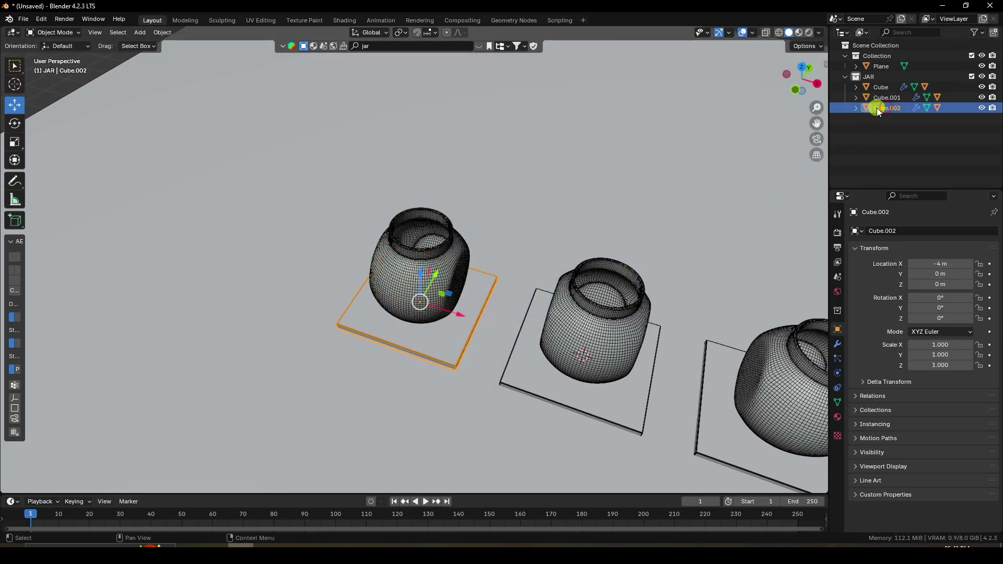
right_click(883, 108)
click(882, 107)
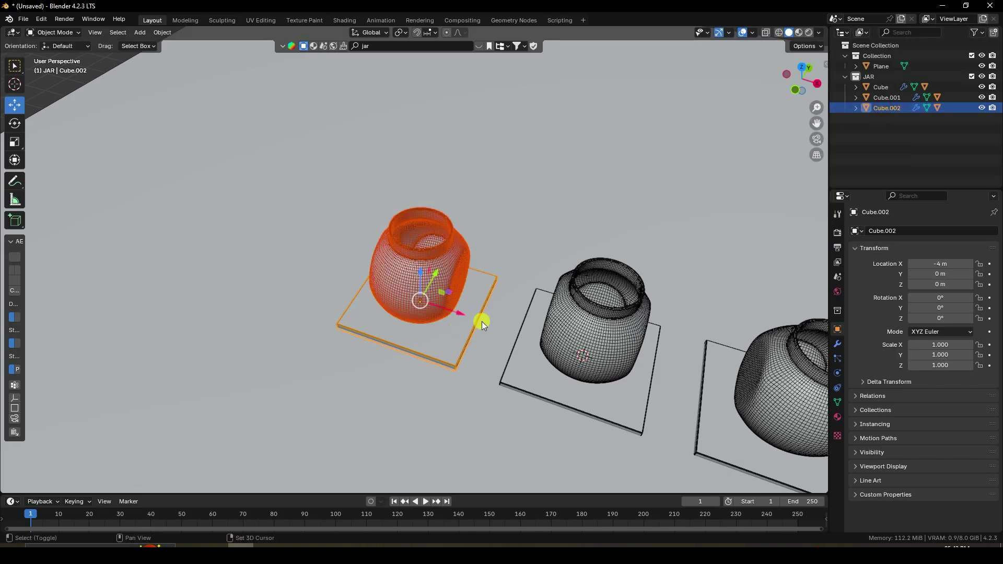
key(shift+d)
drag(459, 314, 323, 267)
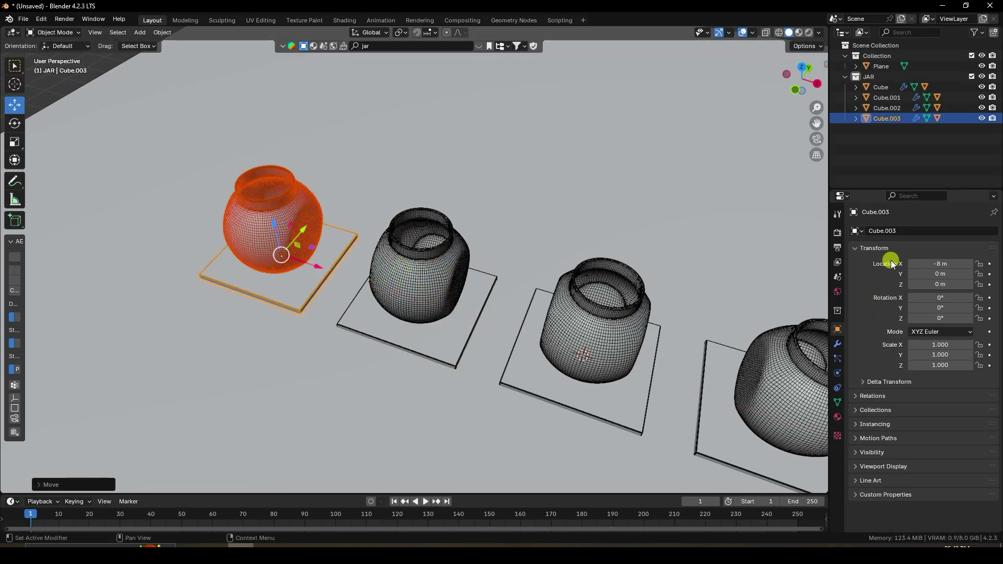
Step: Duplicate the latest jar and plinth and move the fifth copy to X −12 m
shift+middle_drag(414, 293, 591, 344)
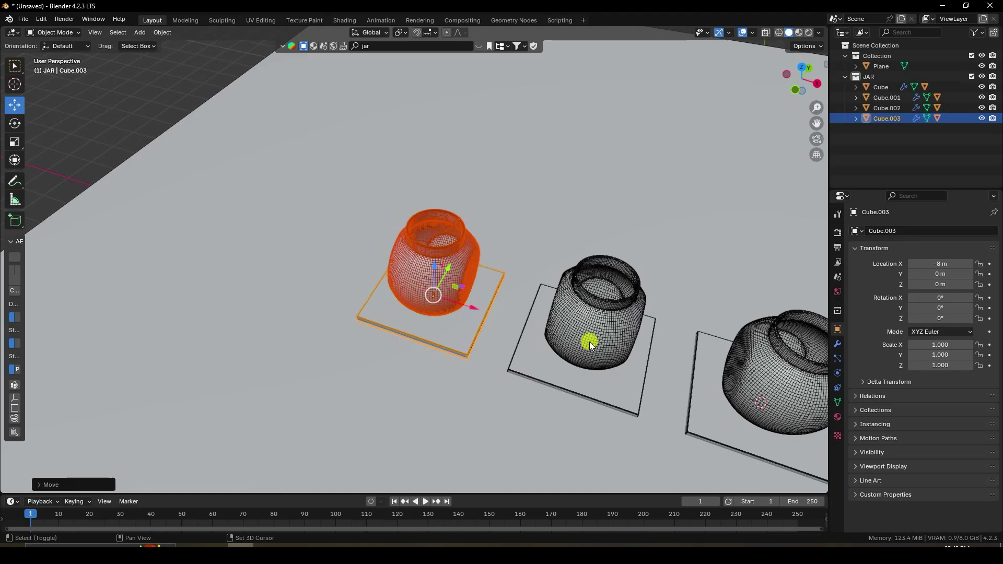
key(shift+d)
right_click(590, 345)
drag(475, 308, 351, 268)
middle_drag(503, 303, 522, 341)
scroll(494, 312, up, 5)
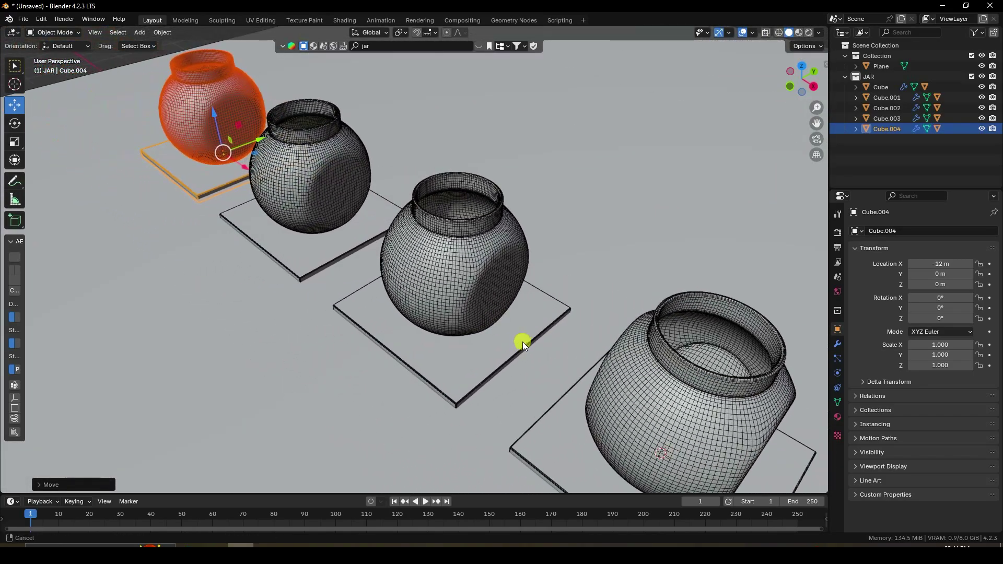
scroll(438, 321, down, 3)
scroll(440, 321, up, 4)
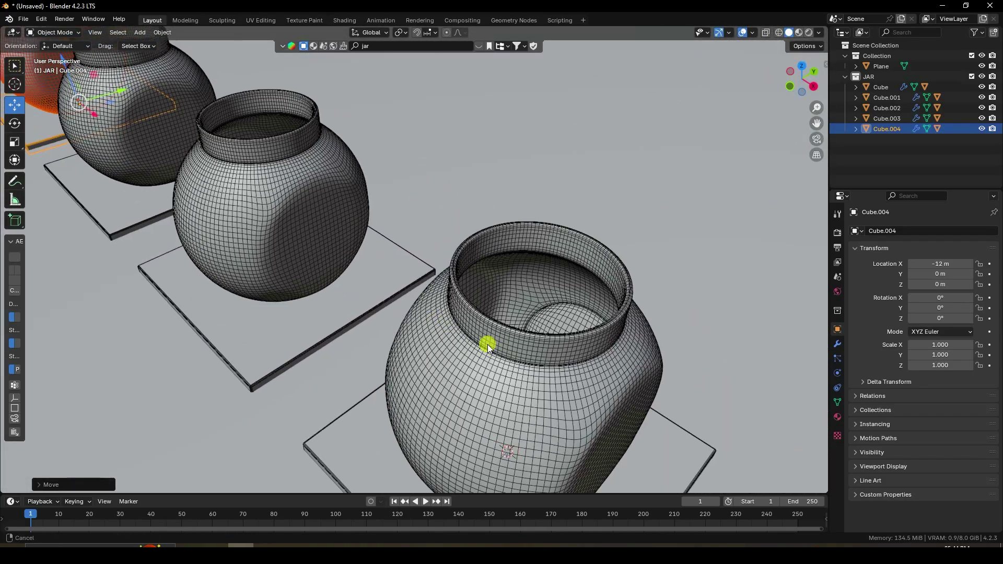
Step: Make Collection active and add a Camera at the origin
click(875, 56)
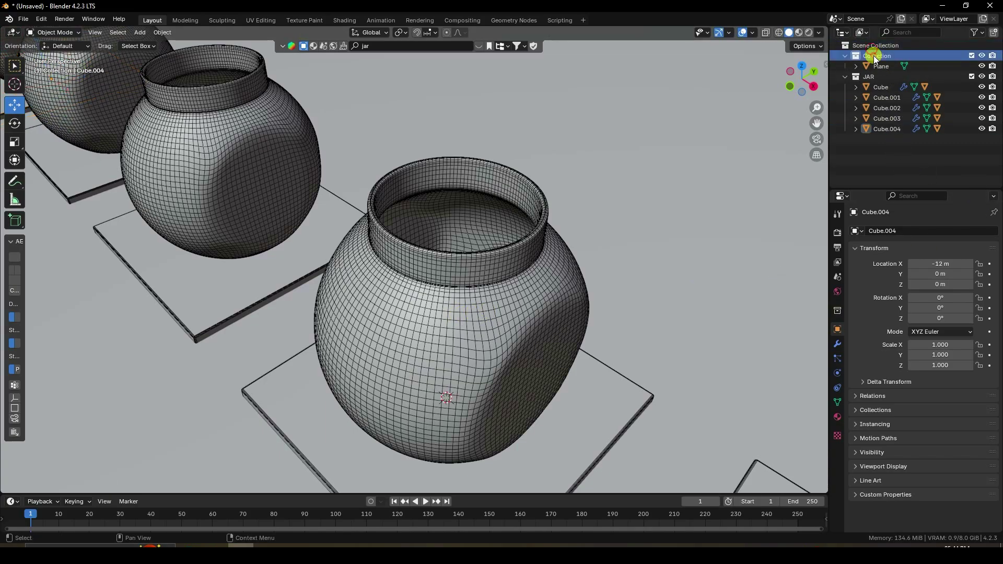
click(141, 32)
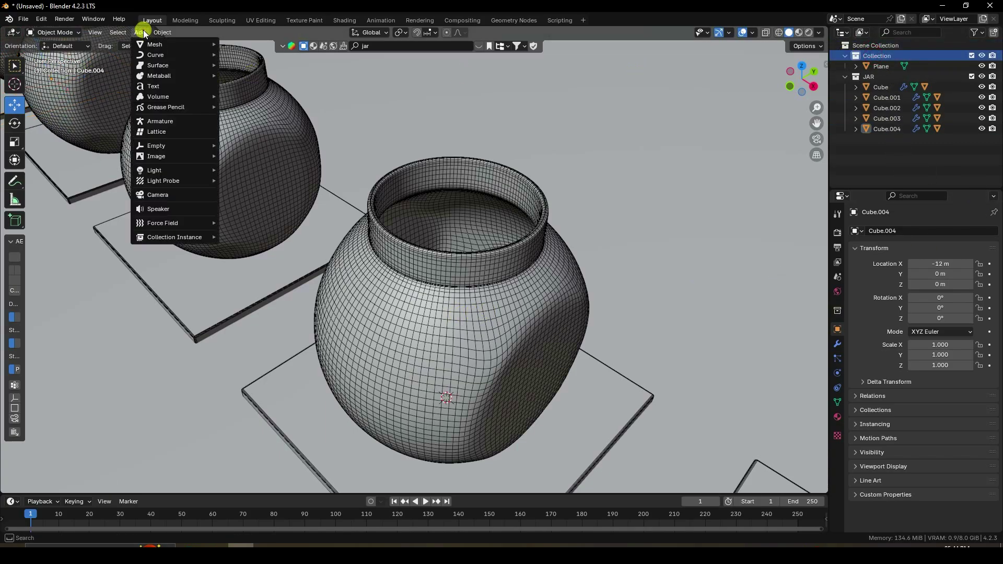
click(172, 195)
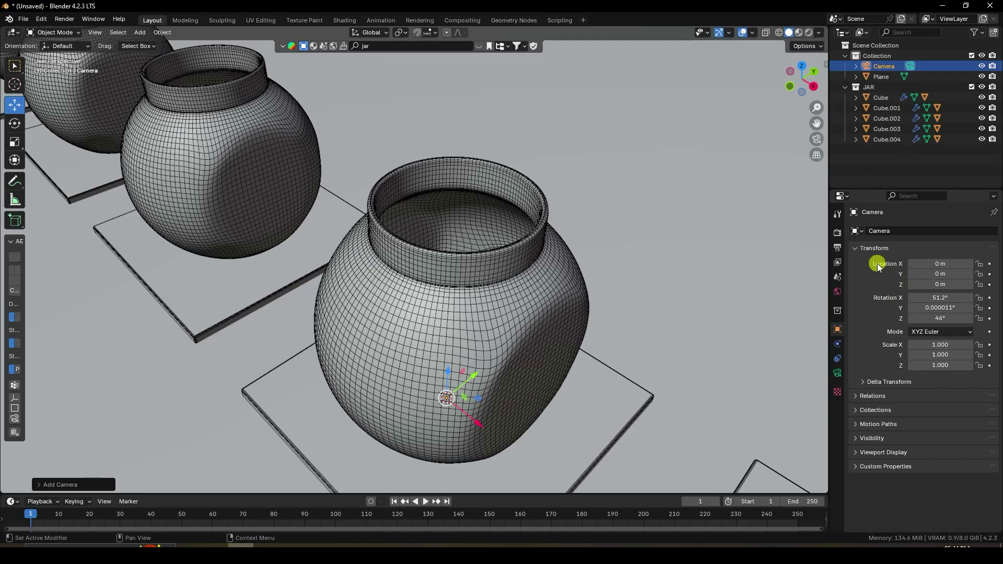
click(925, 263)
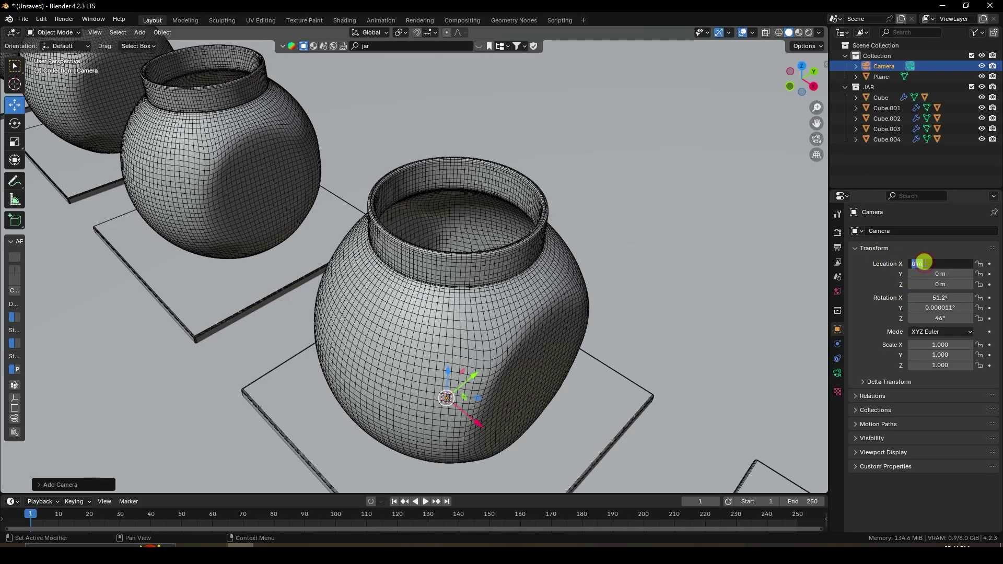
click(875, 158)
Step: View through the camera and set its location to X 5 m, Y −5 m, Z 5 m
scroll(416, 293, up, 3)
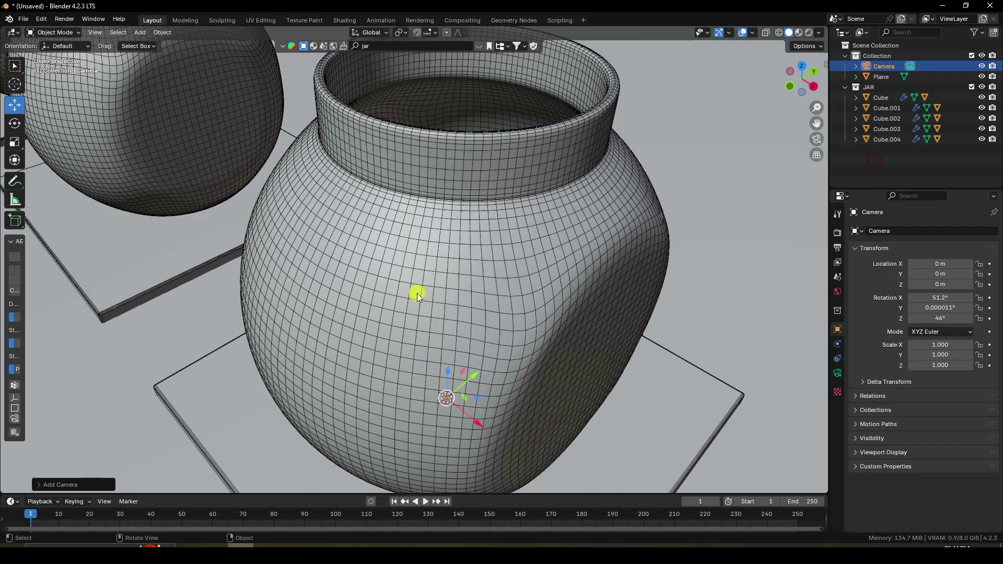
key(KP_0)
click(941, 263)
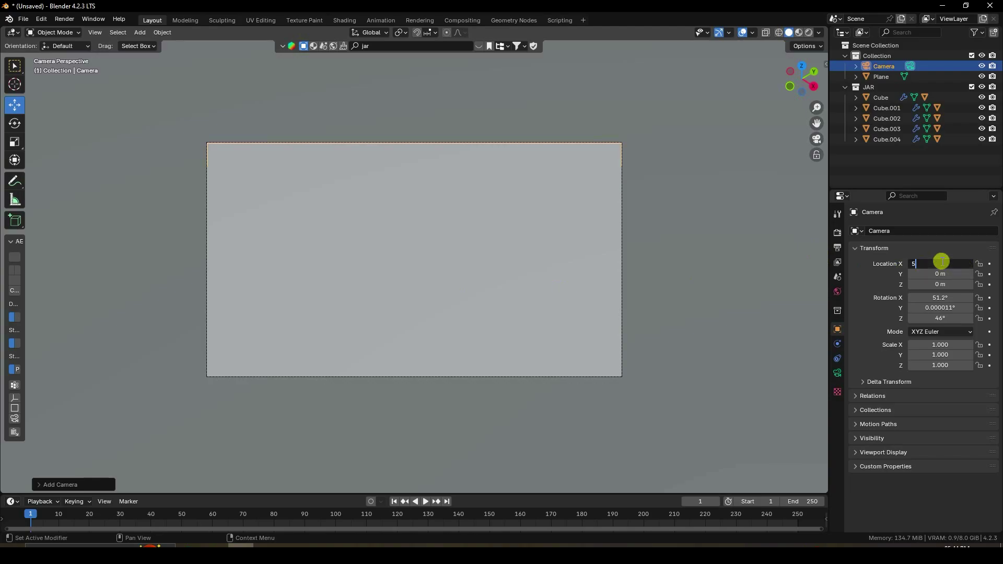
key(Return)
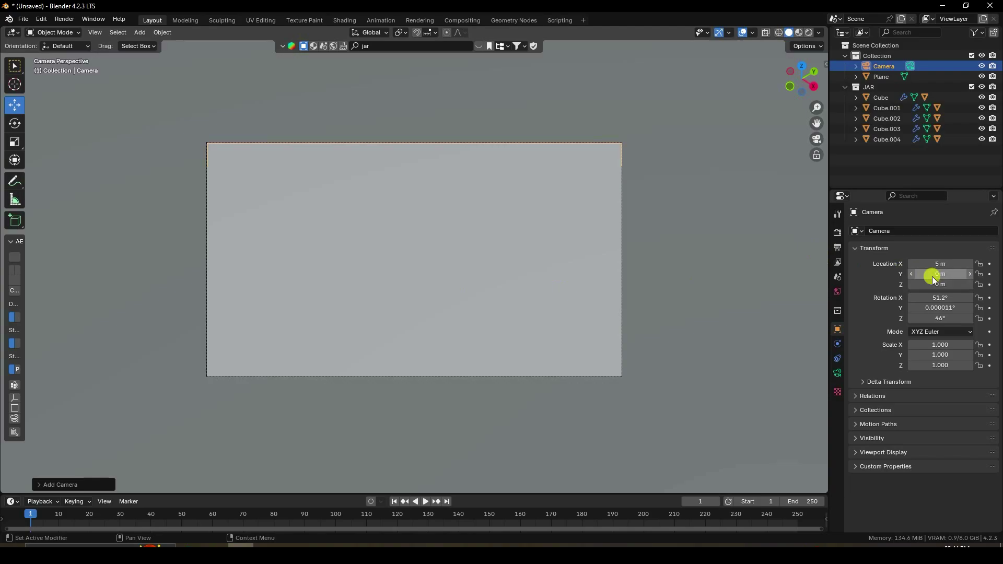
click(935, 276)
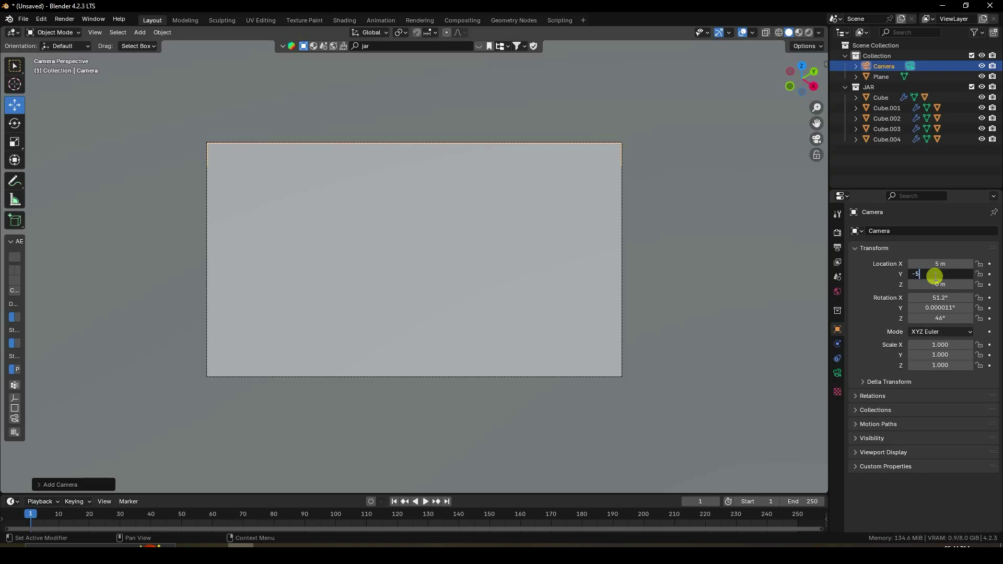
text(-5)
key(Return)
click(936, 284)
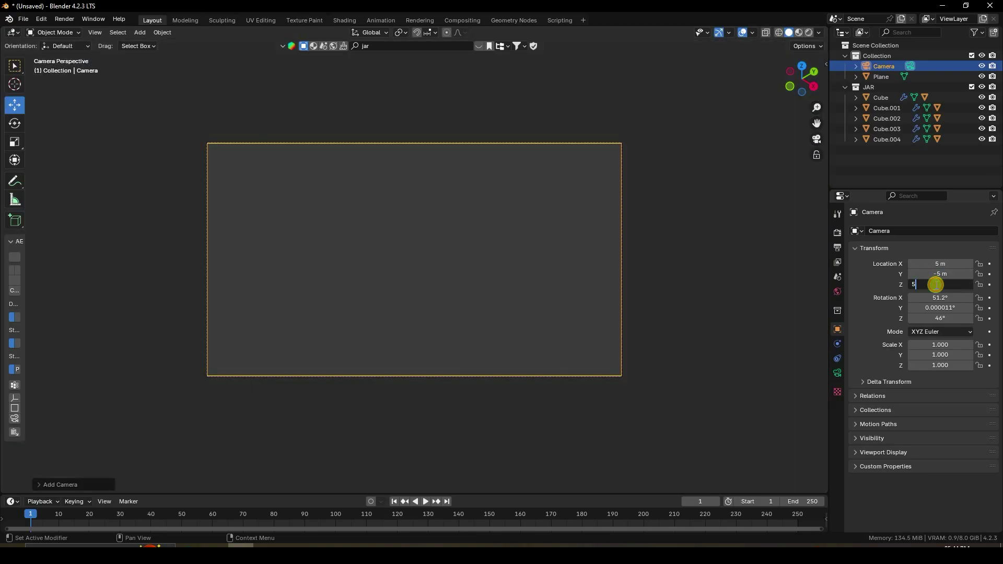
text(5)
key(Return)
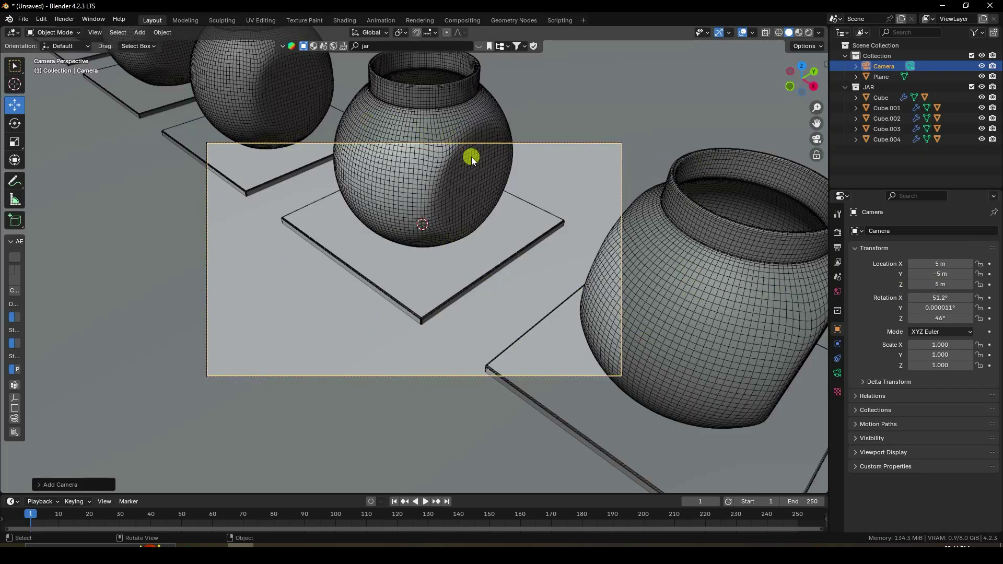
Step: Set the camera rotation to X 45°, Y 0°, Z 45°
click(947, 297)
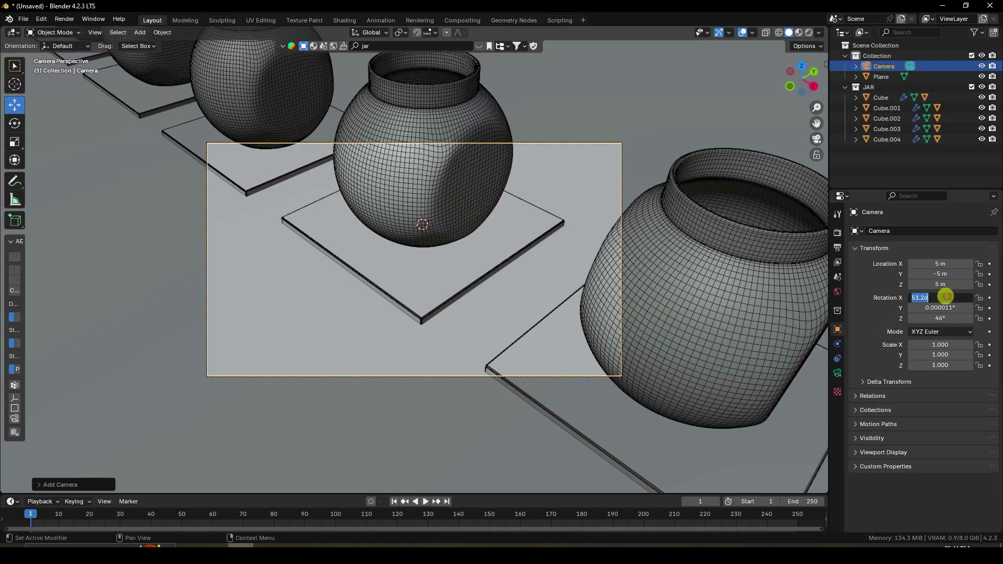
text(45)
key(Return)
click(941, 308)
text(0)
key(Return)
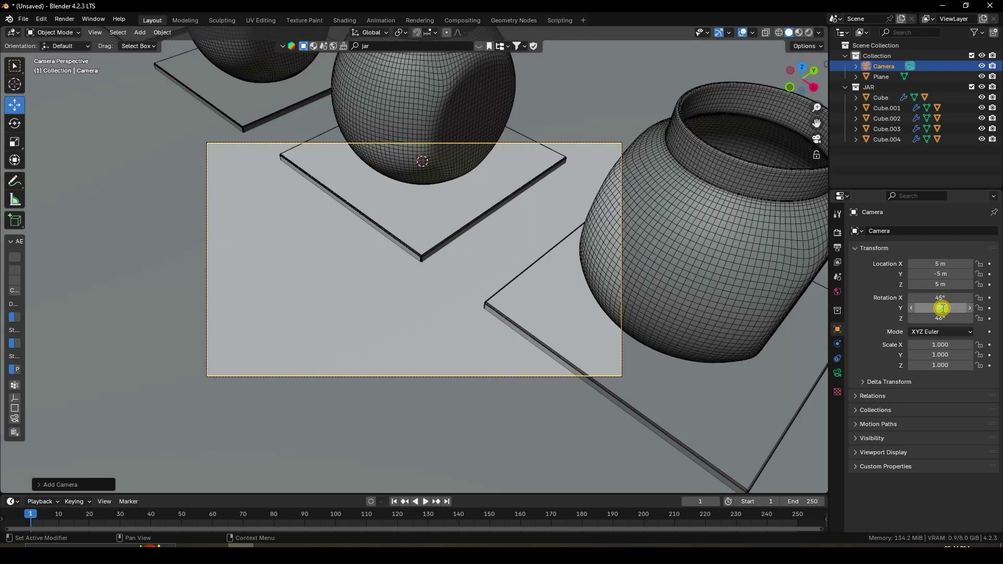
click(938, 319)
text(46)
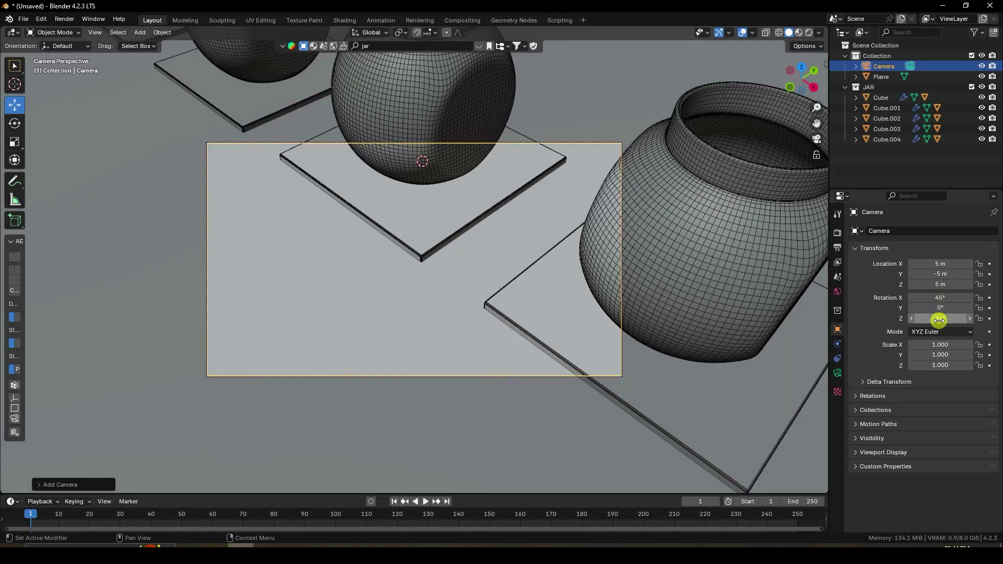
key(BackSpace)
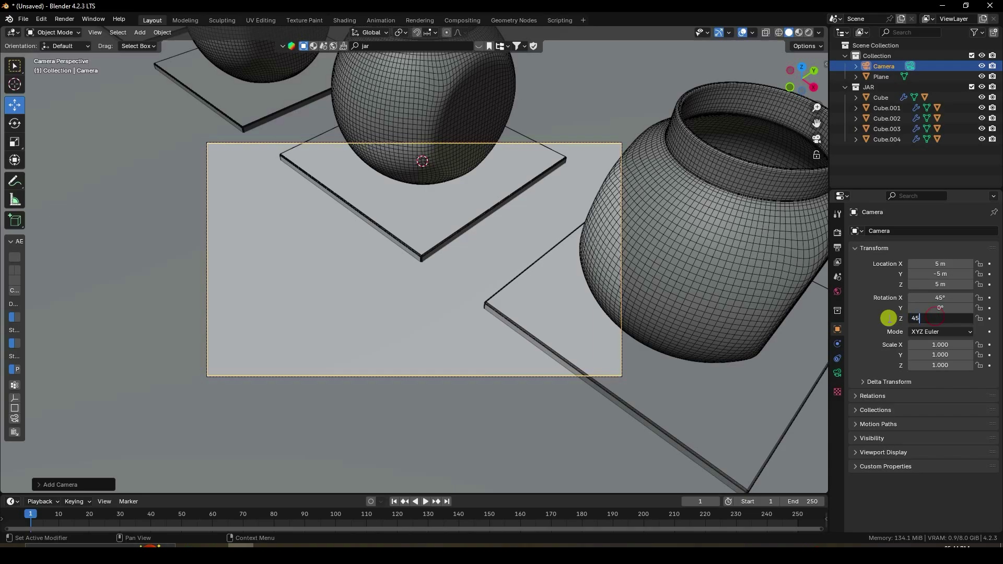
key(Return)
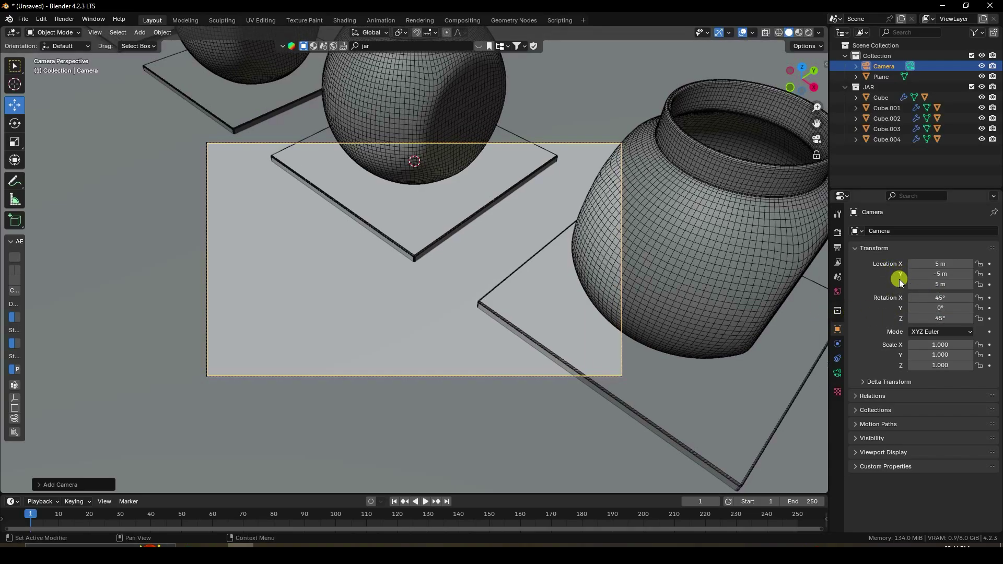
Step: Raise the camera to a height of Z 8 m
drag(924, 284, 277, 316)
click(938, 286)
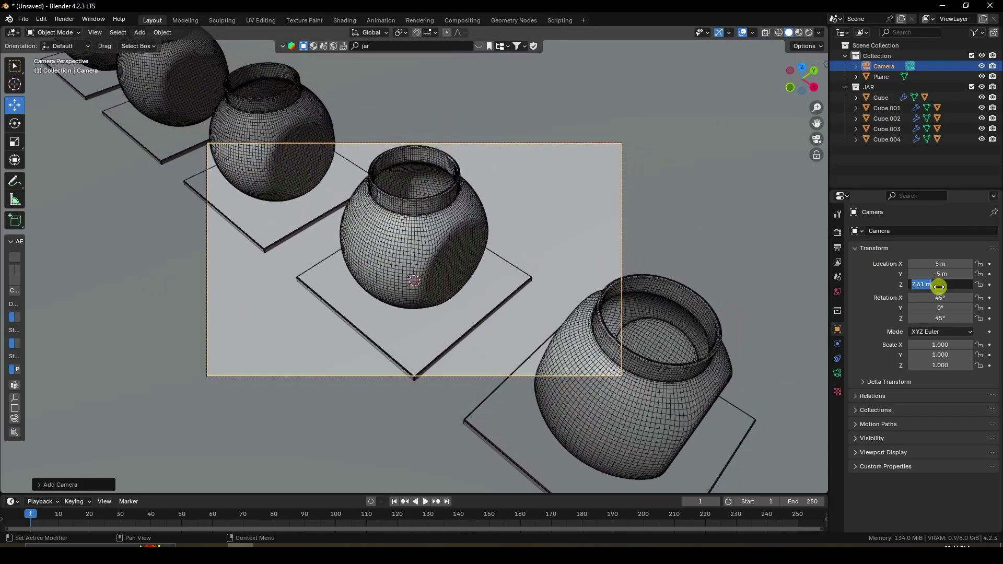
text(8)
key(Return)
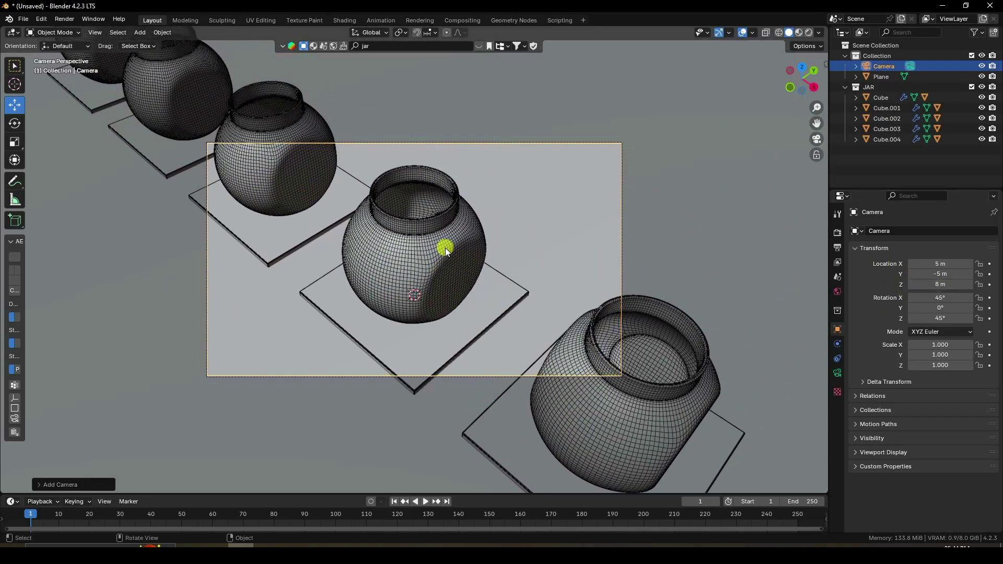
scroll(445, 247, up, 2)
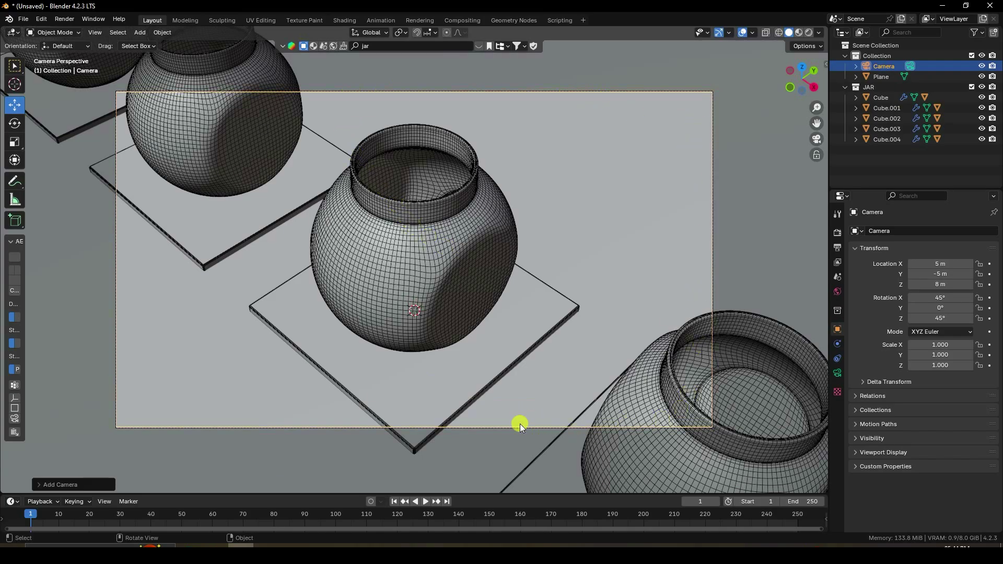
Step: Set Output resolution X to 1080 and Y to 1920 px, then re-centre the camera frame
click(837, 247)
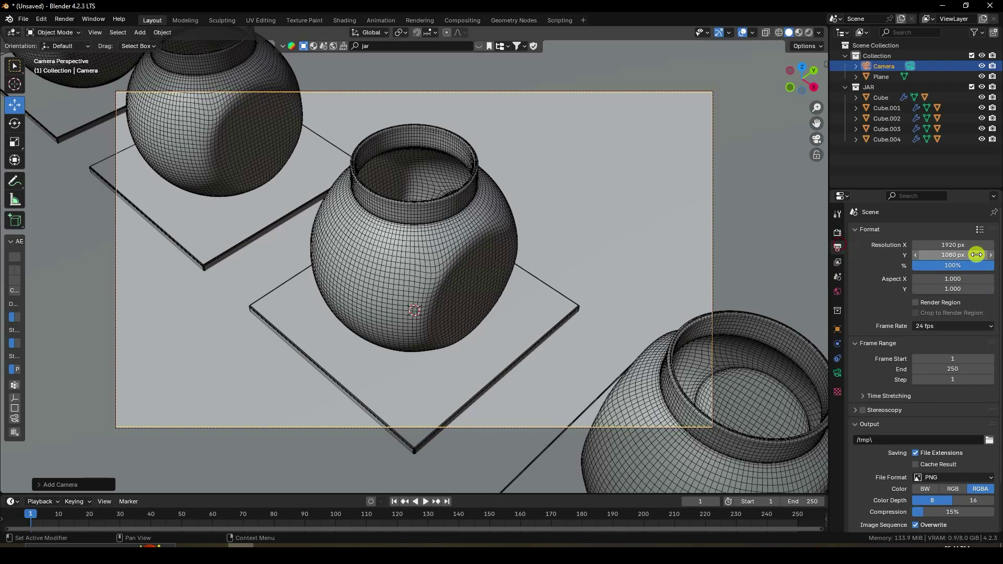
click(941, 243)
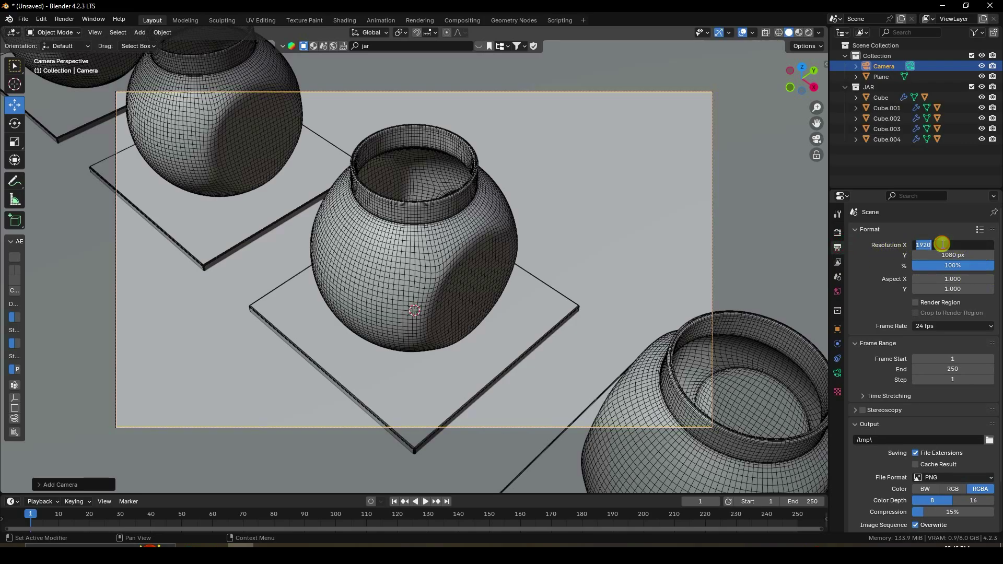
text(1080)
key(Return)
click(943, 254)
text(1)
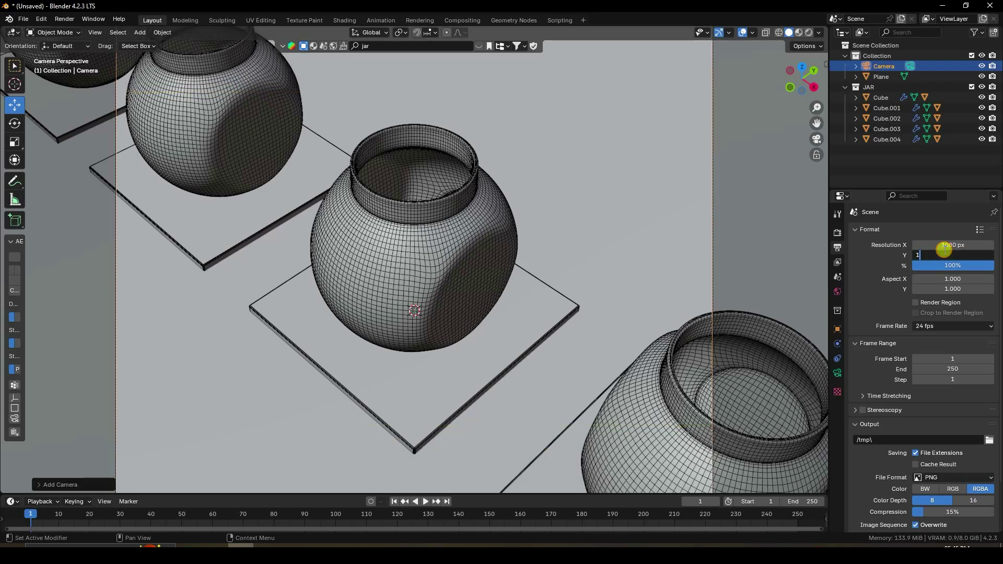
text(920)
key(Return)
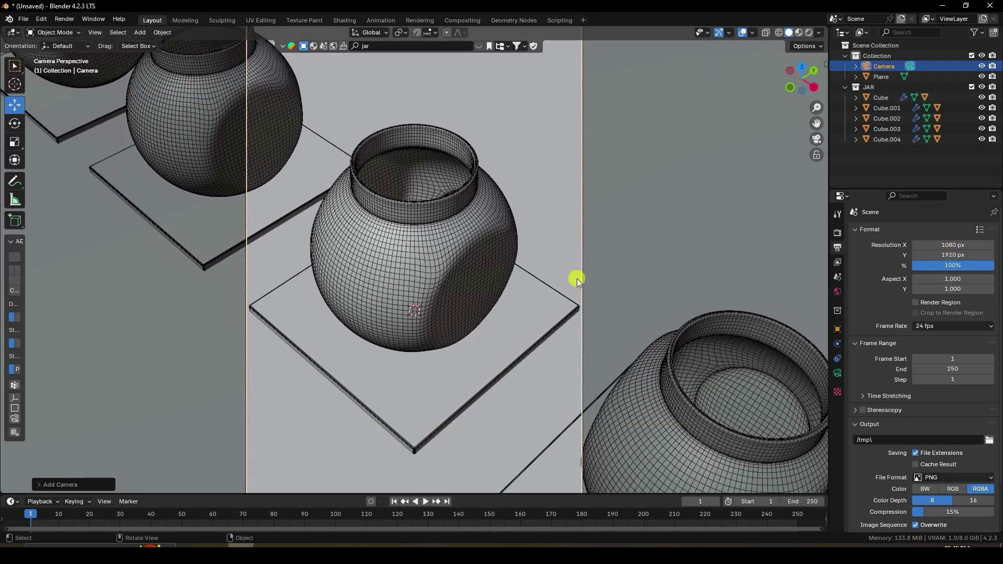
scroll(409, 293, down, 2)
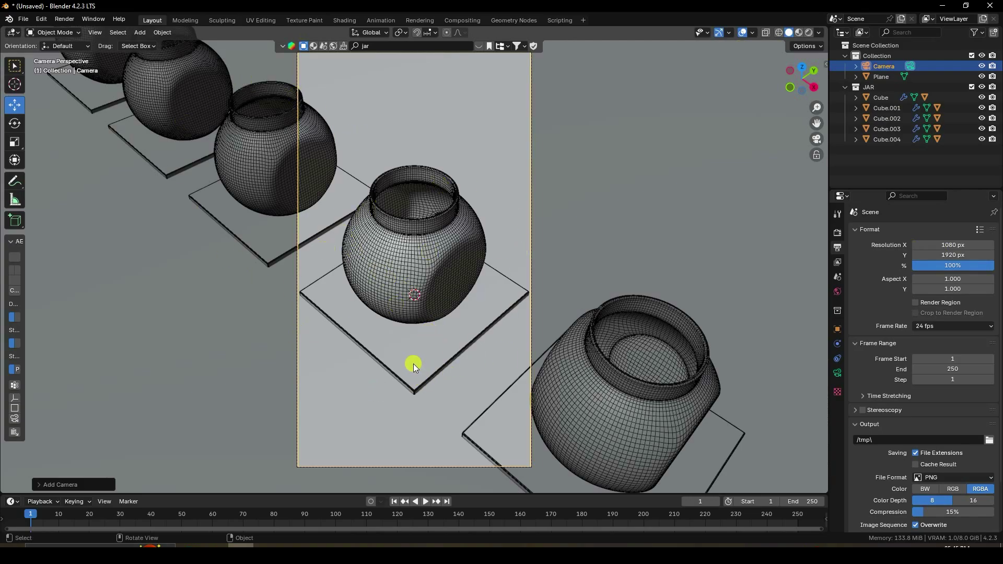
shift+middle_drag(424, 319, 431, 328)
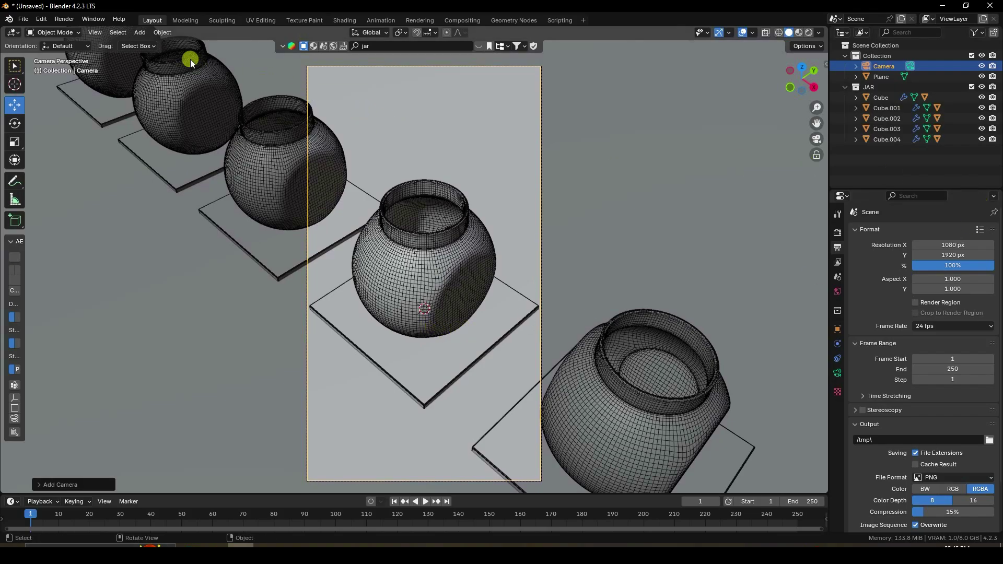
Step: Add a Plain Axes empty and move it into the JAR collection
click(139, 32)
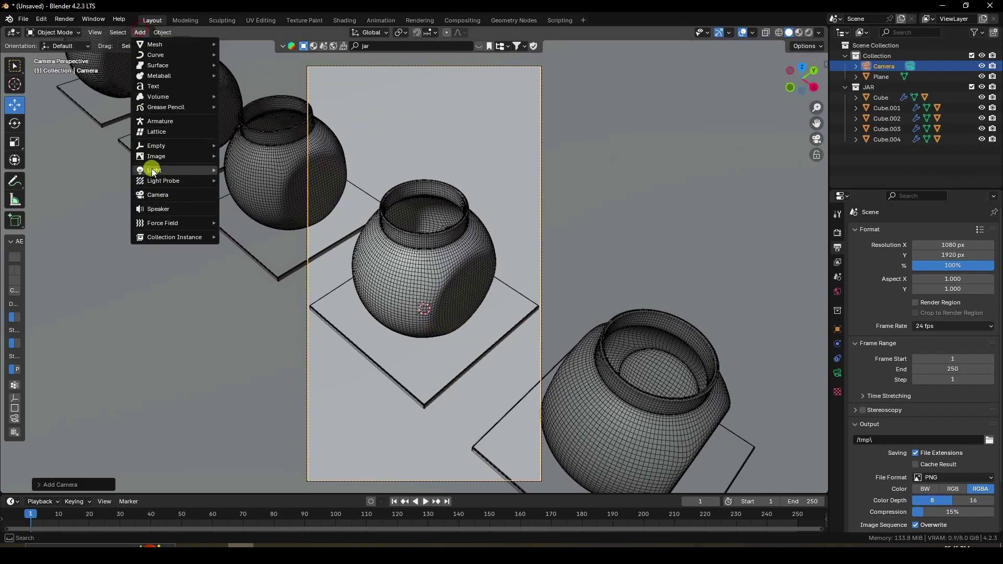
mouse_move(157, 148)
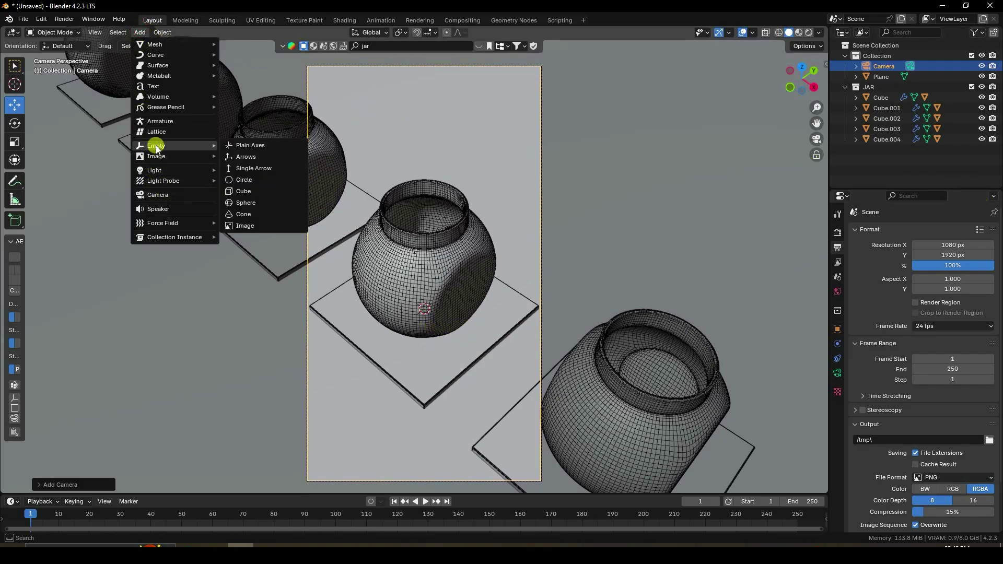
click(259, 147)
drag(883, 79, 882, 102)
Step: Select jars Cube through Cube.004 and parent them to the Empty in the Outliner
click(880, 99)
shift+click(887, 139)
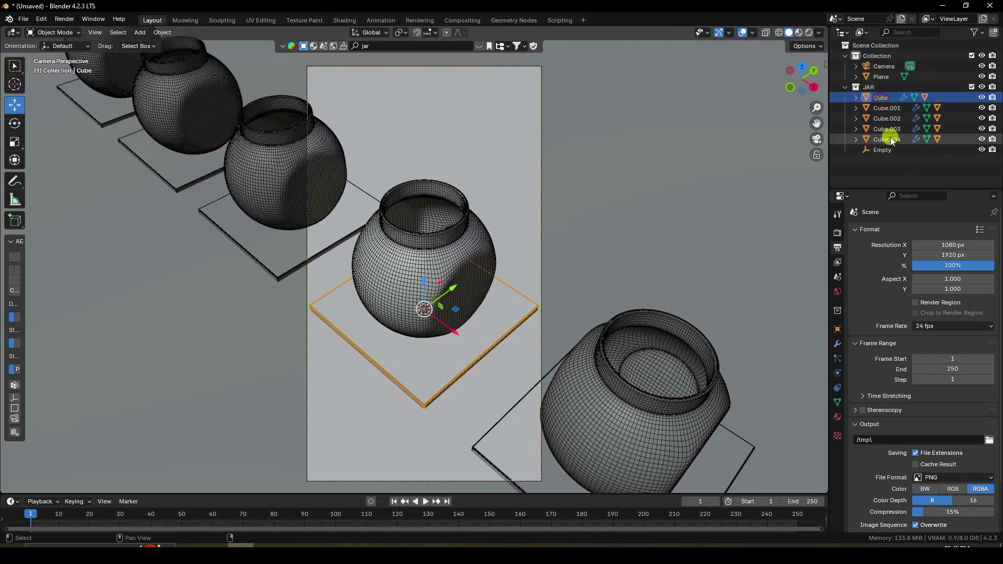
key(KP_Decimal)
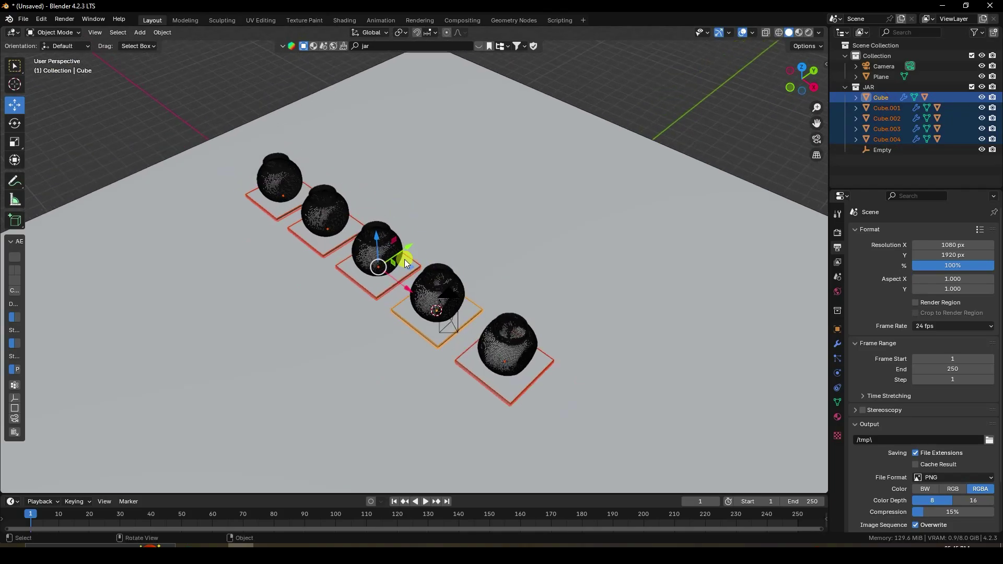
scroll(408, 243, up, 5)
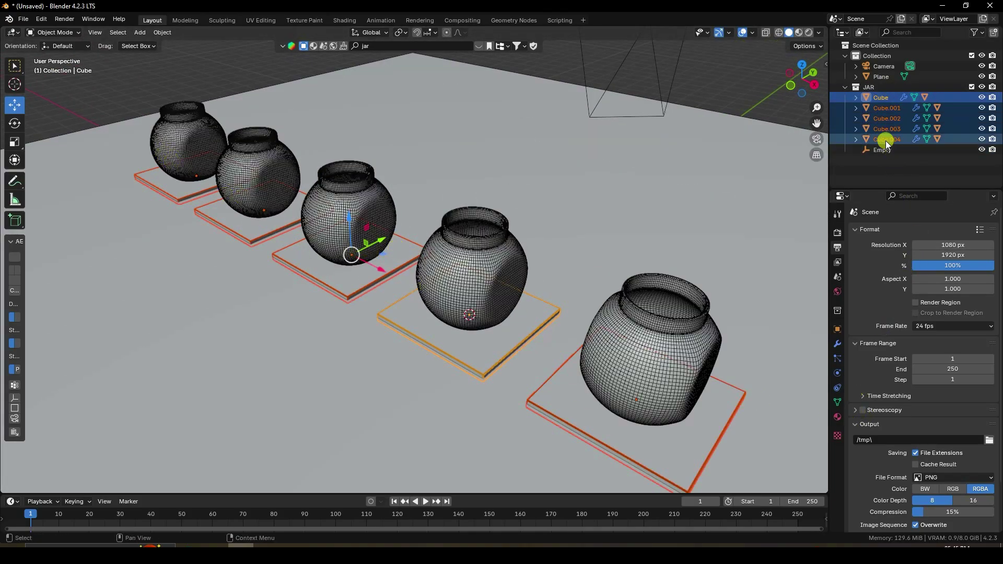
drag(887, 140, 885, 149)
Step: Test by sliding the Empty and its five jars along X, cancelling each move
click(881, 99)
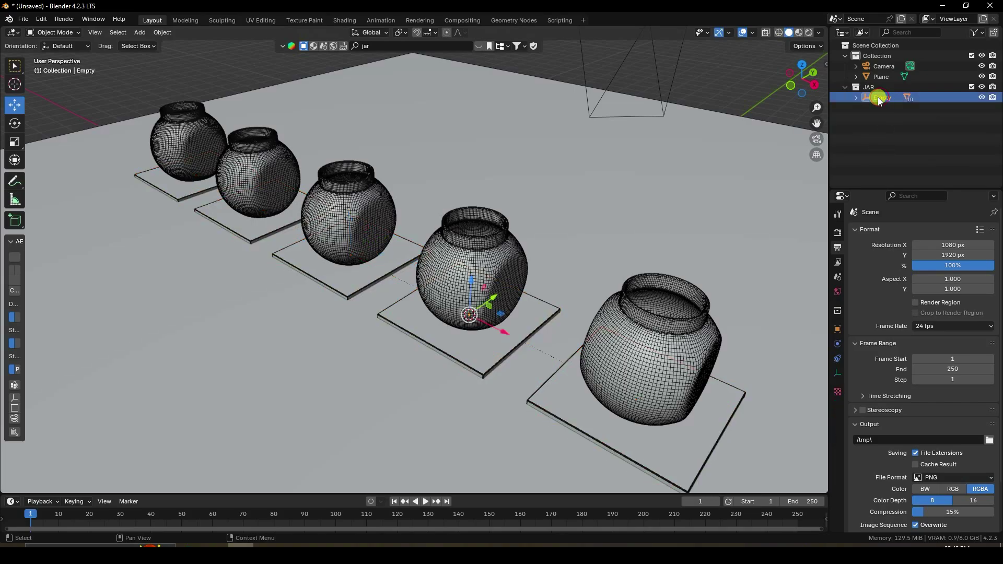
drag(490, 333, 652, 487)
key(Escape)
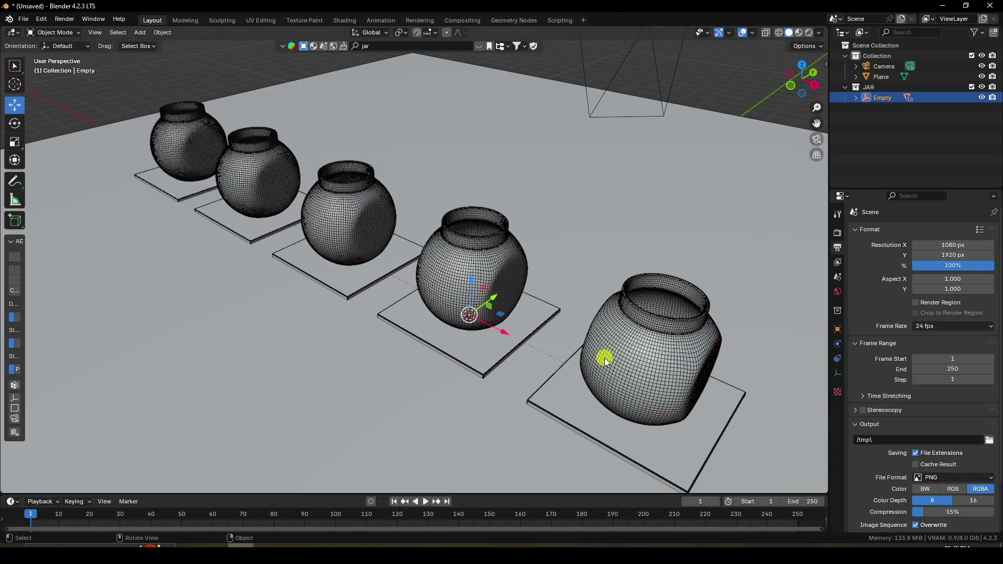
drag(500, 335, 788, 459)
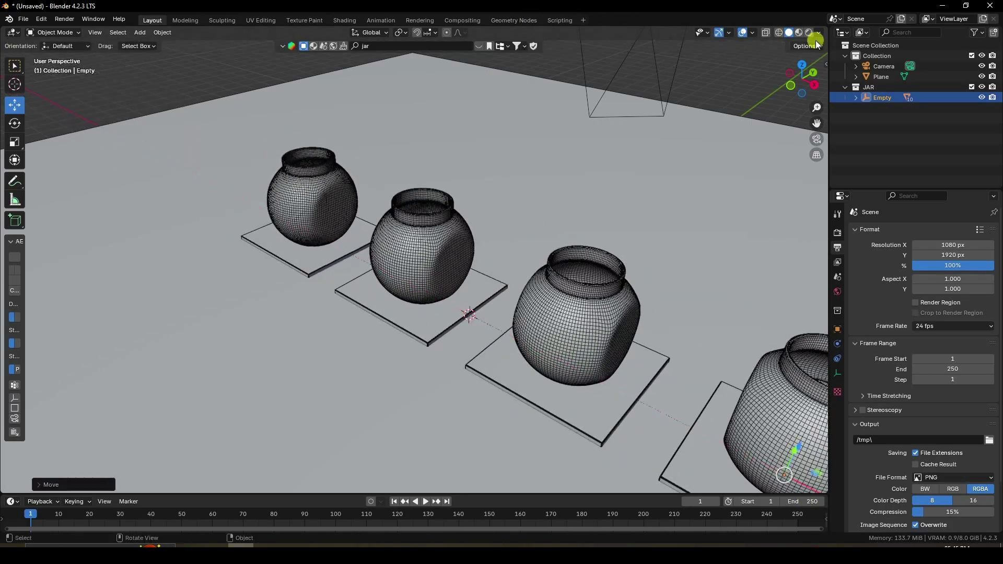
key(Escape)
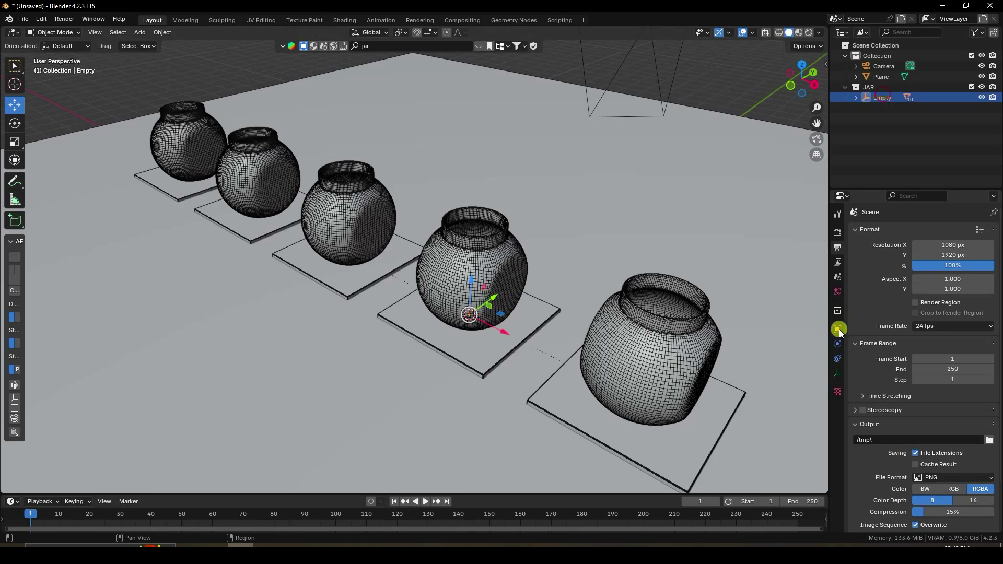
click(837, 329)
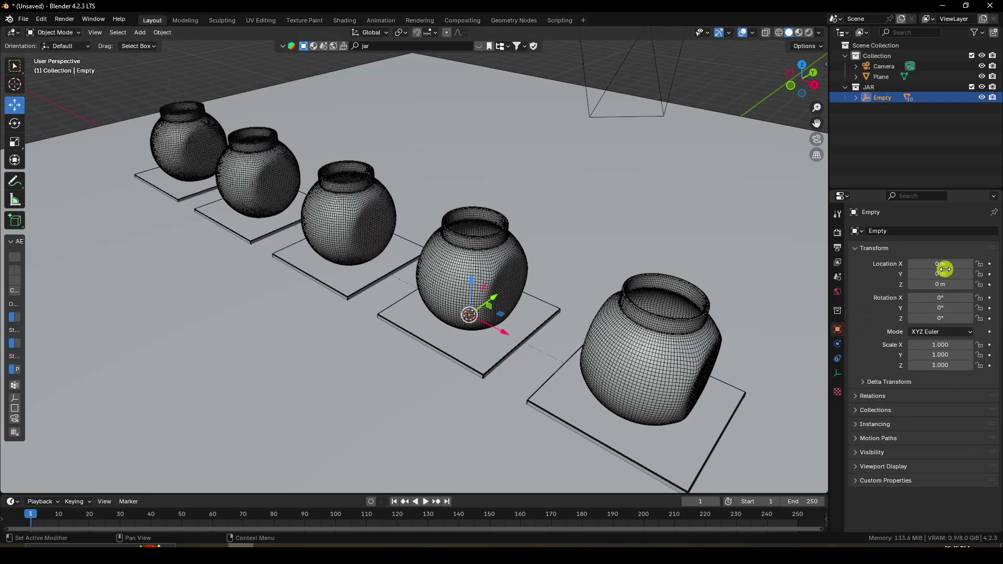
Step: Keyframe the Empty's X location of 0 m at frames 1 and 100
click(989, 263)
drag(281, 492, 282, 449)
click(50, 495)
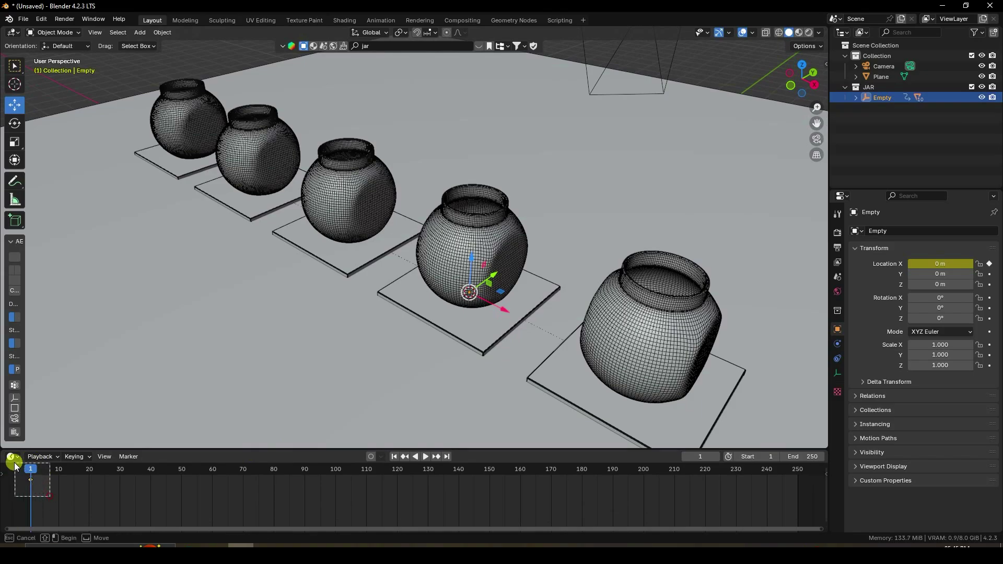
click(334, 470)
key(space)
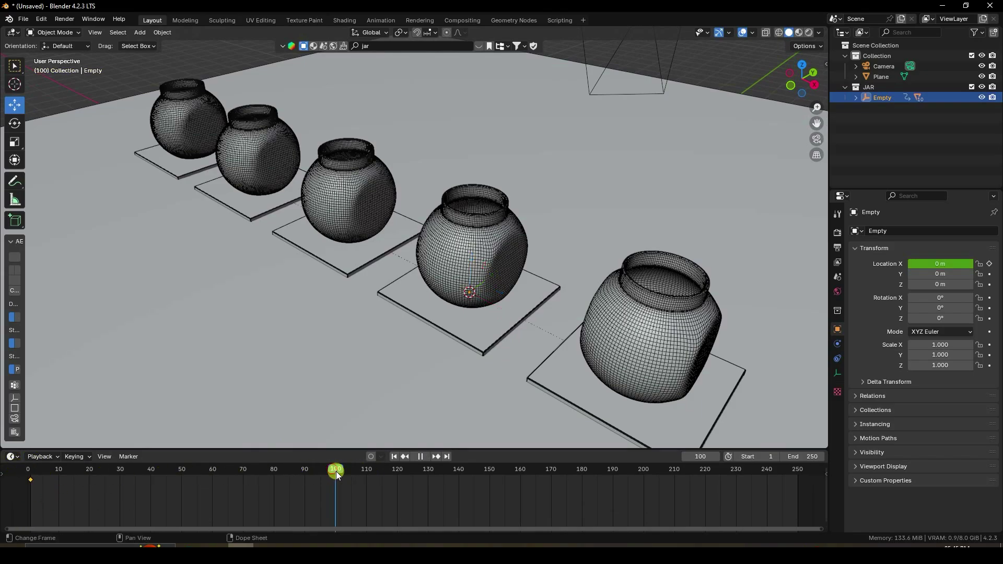
key(space)
click(989, 264)
Step: Set the Empty's X location to 4 m and keyframe it at frame 140
click(339, 468)
key(space)
key(space)
click(939, 263)
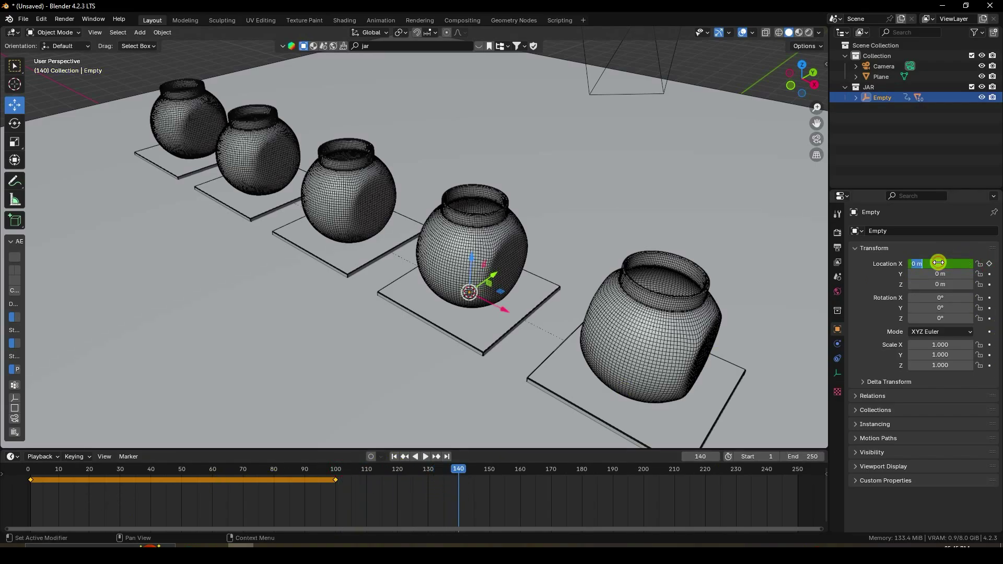
key(Return)
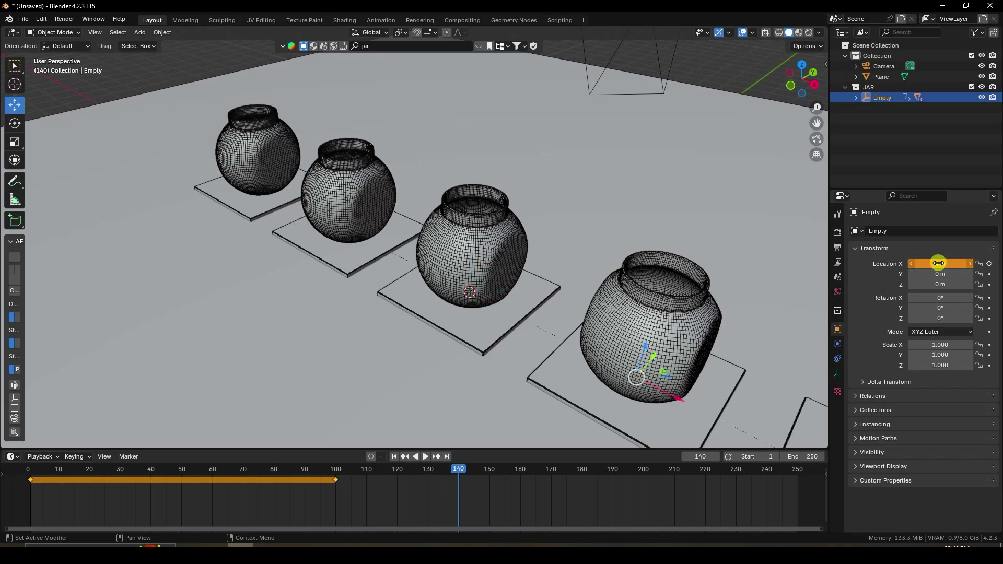
click(989, 263)
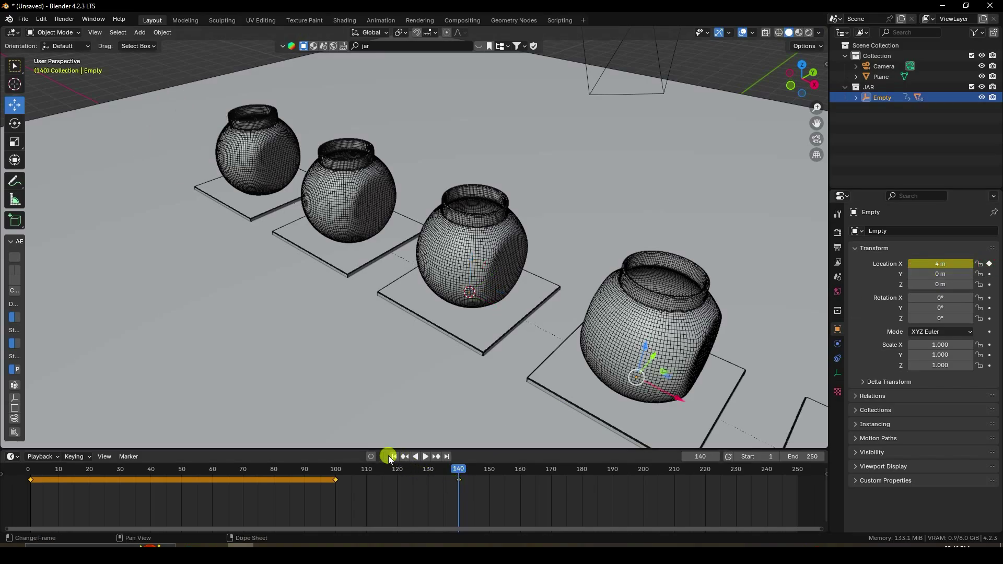
Step: Play back the slide, set the end frame to 141 and return to frame 1
click(391, 456)
click(425, 457)
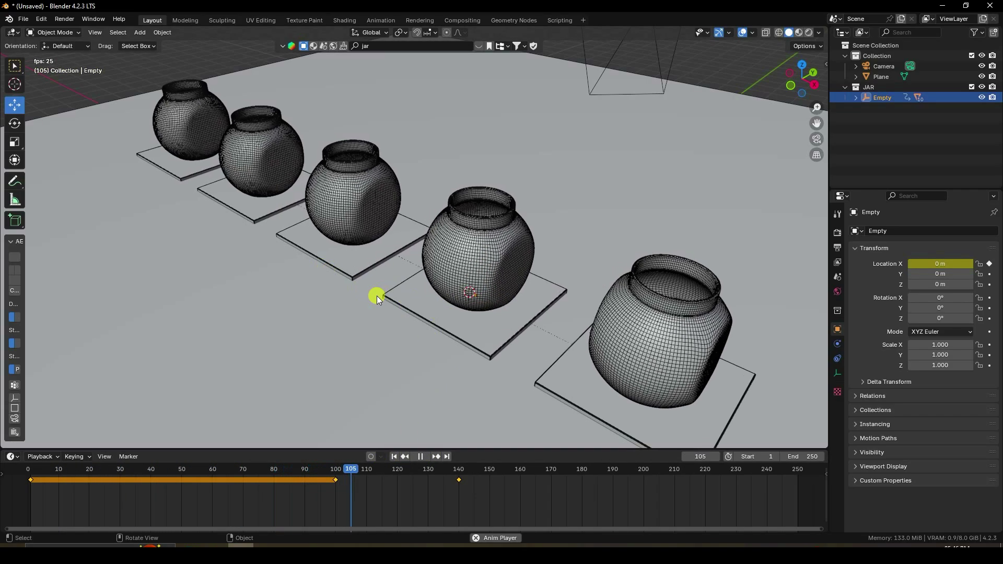
click(420, 456)
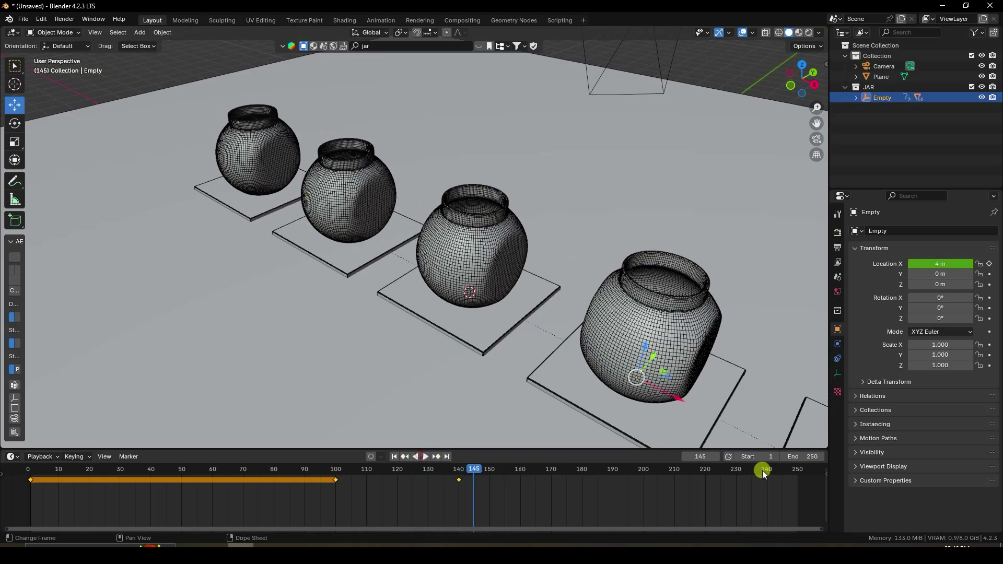
click(802, 457)
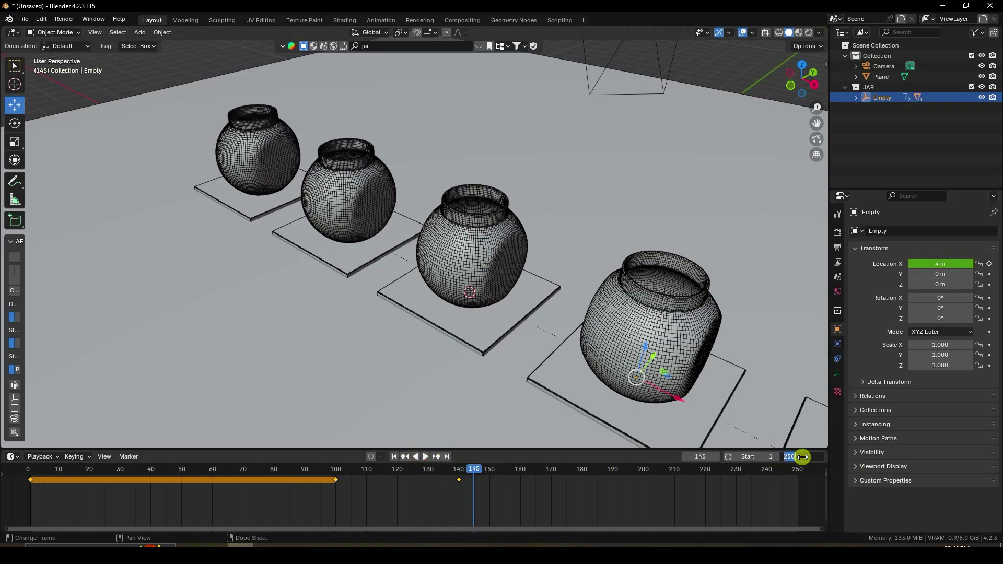
key(Return)
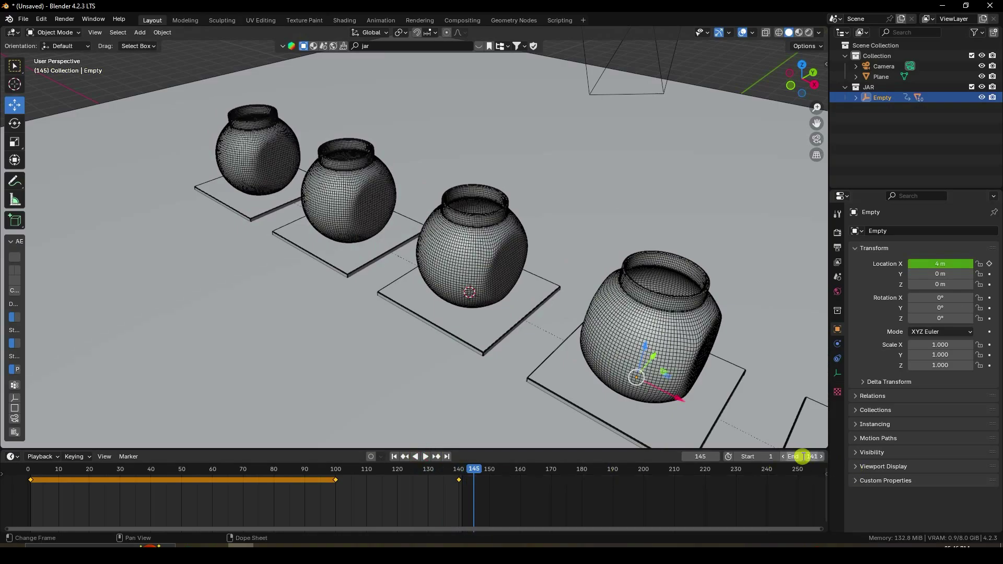
click(394, 456)
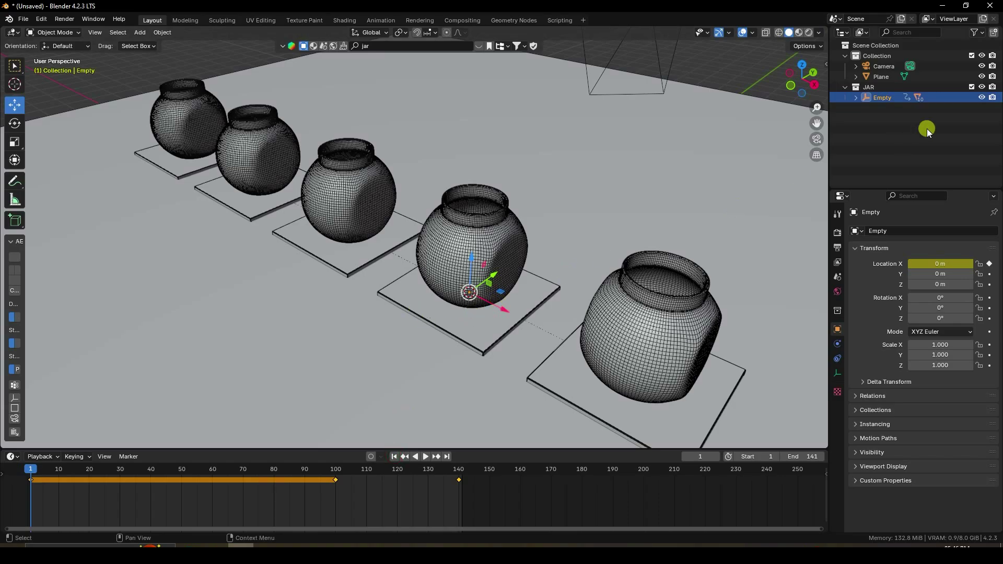
Step: Create a new collection under JAR and name it CANDY
right_click(882, 136)
click(862, 134)
double_click(880, 107)
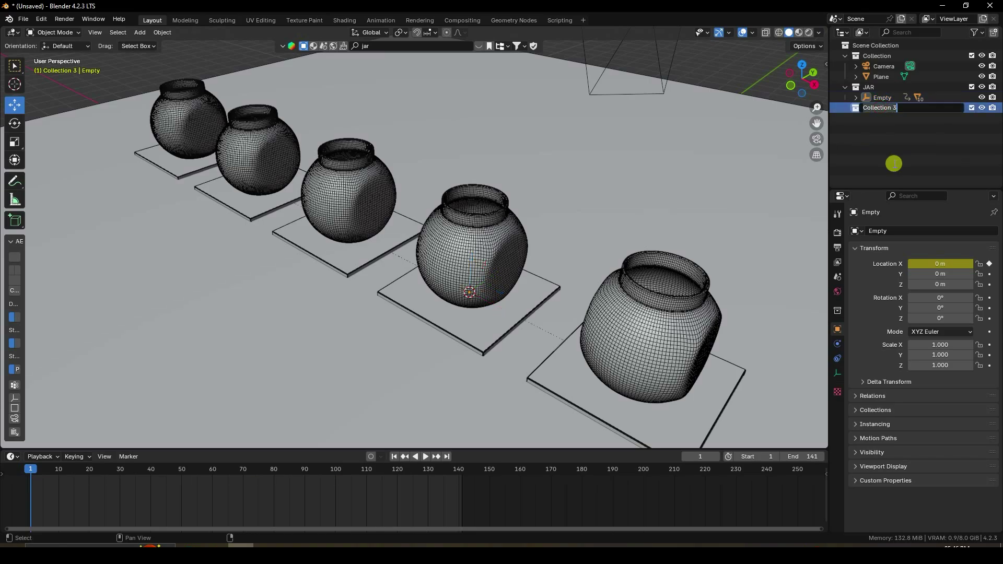
text(CANDY)
key(Return)
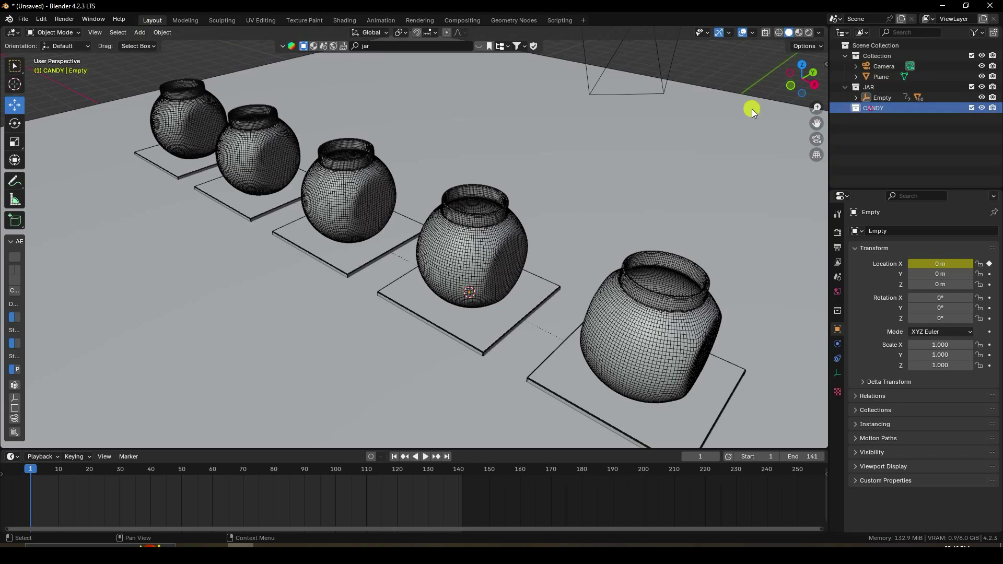
Step: Add a UV sphere with a 0.1 m radius and raise it to about 4.9 m
click(139, 33)
mouse_move(154, 48)
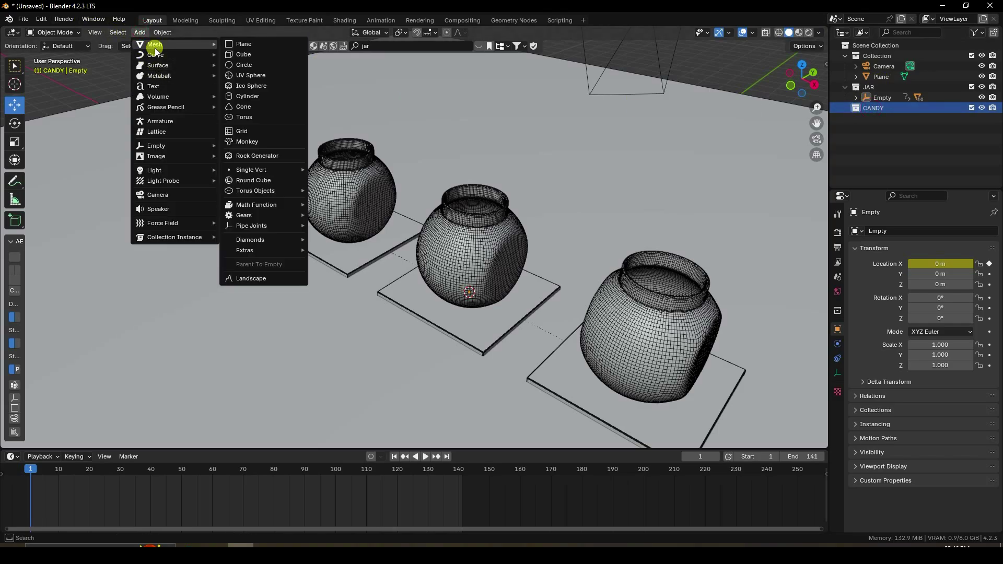
click(255, 73)
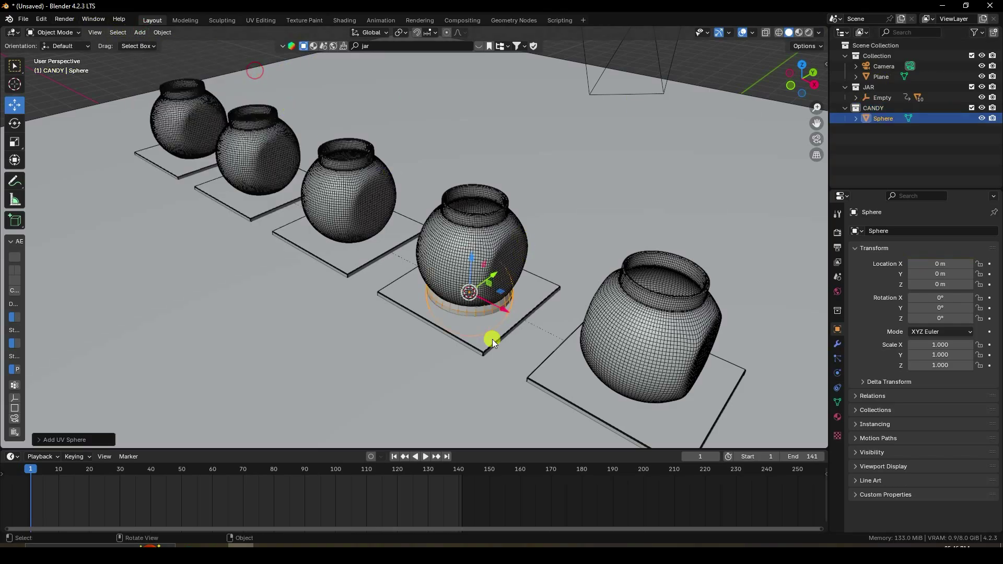
click(40, 437)
click(134, 349)
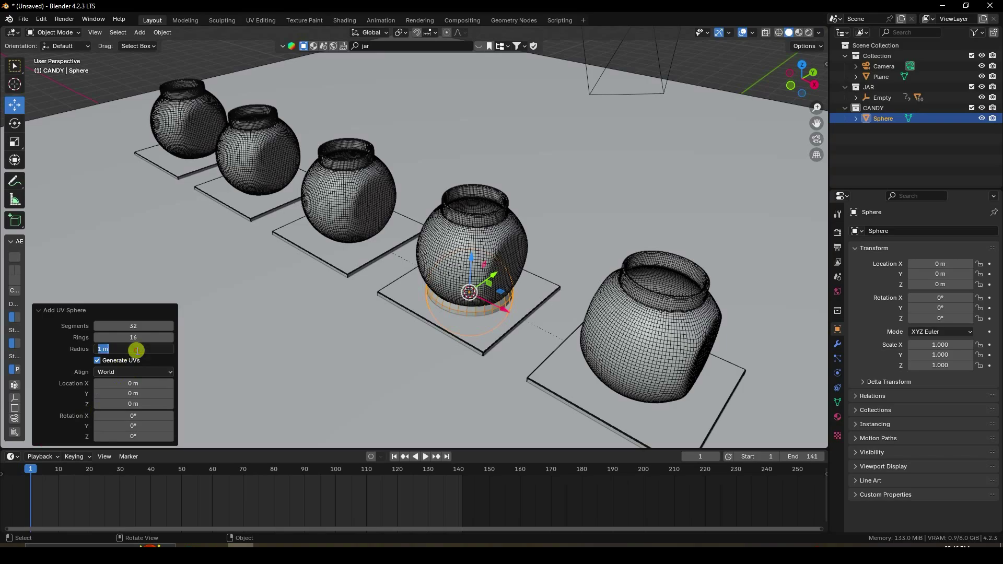
text(0.1)
key(Return)
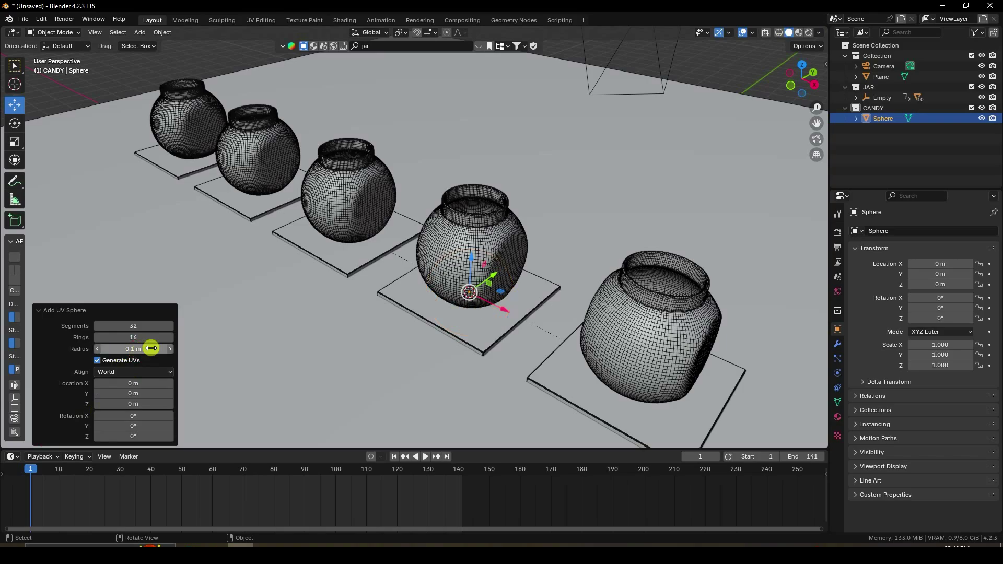
drag(472, 259, 478, 38)
Step: Shade the raised candy sphere smooth, checking it from the camera and top views
scroll(513, 105, up, 2)
key(KP_0)
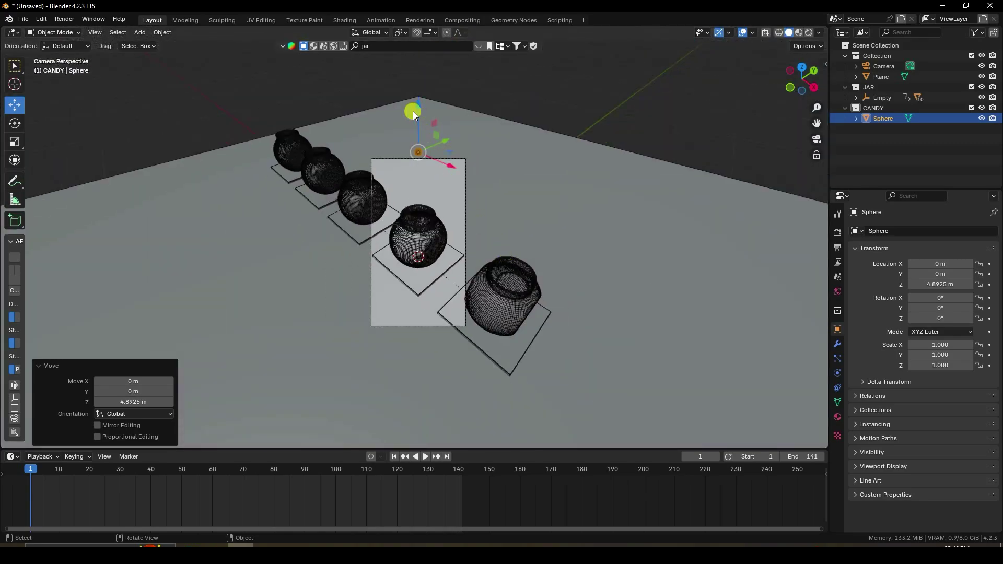
scroll(412, 107, up, 2)
shift+middle_drag(428, 106, 454, 316)
scroll(438, 205, up, 3)
scroll(414, 245, up, 5)
right_click(432, 310)
click(431, 310)
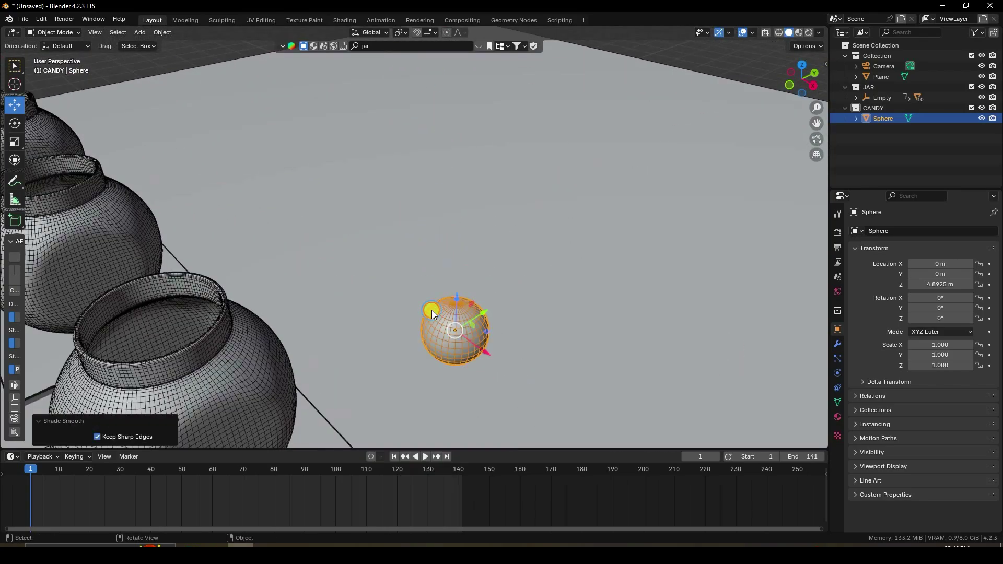
key(KP_7)
scroll(438, 295, down, 4)
scroll(542, 366, up, 2)
shift+middle_drag(542, 366, 396, 246)
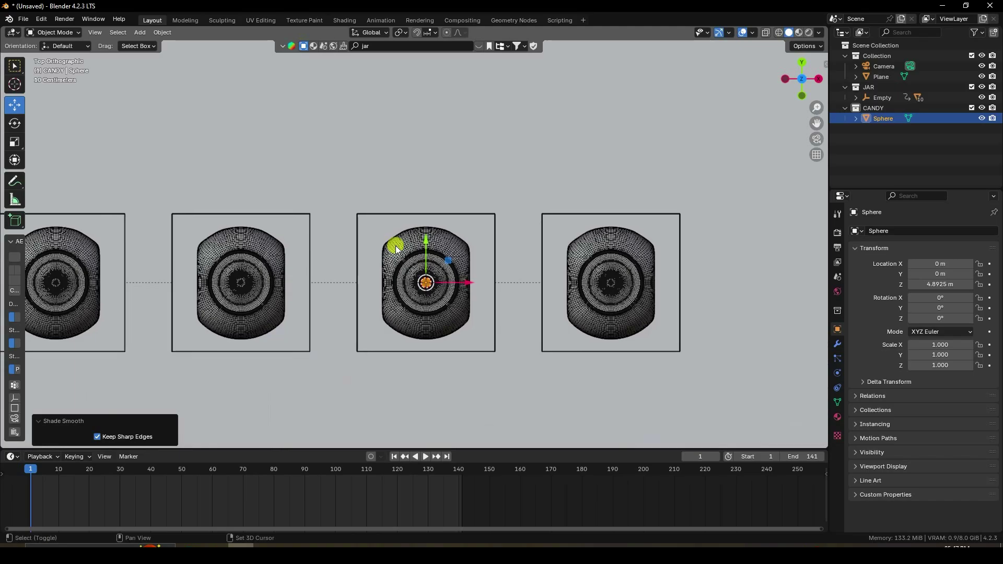
scroll(492, 341, up, 7)
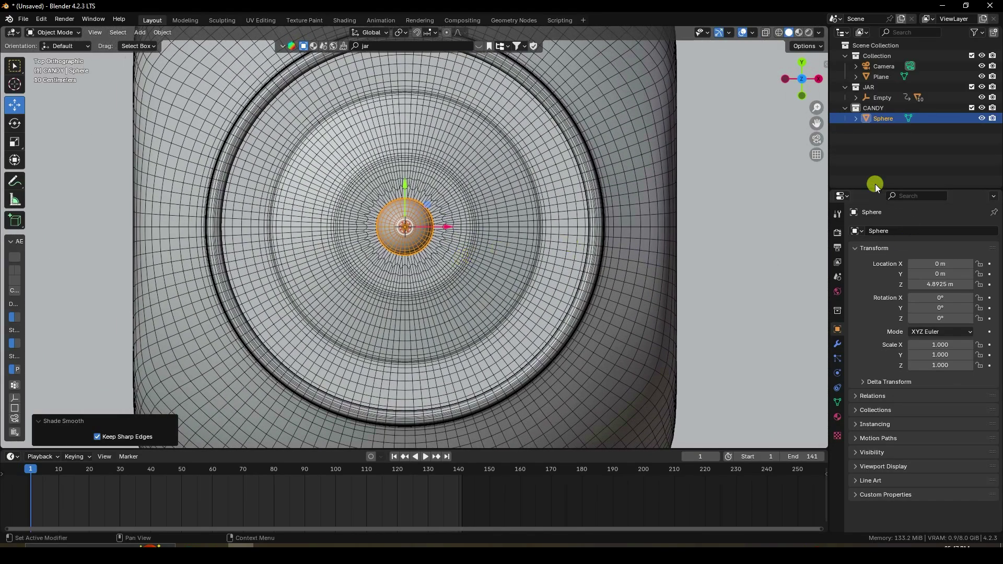
Step: Give the sphere an Array modifier with a 1.3 relative offset and a count of 4
click(875, 152)
click(883, 119)
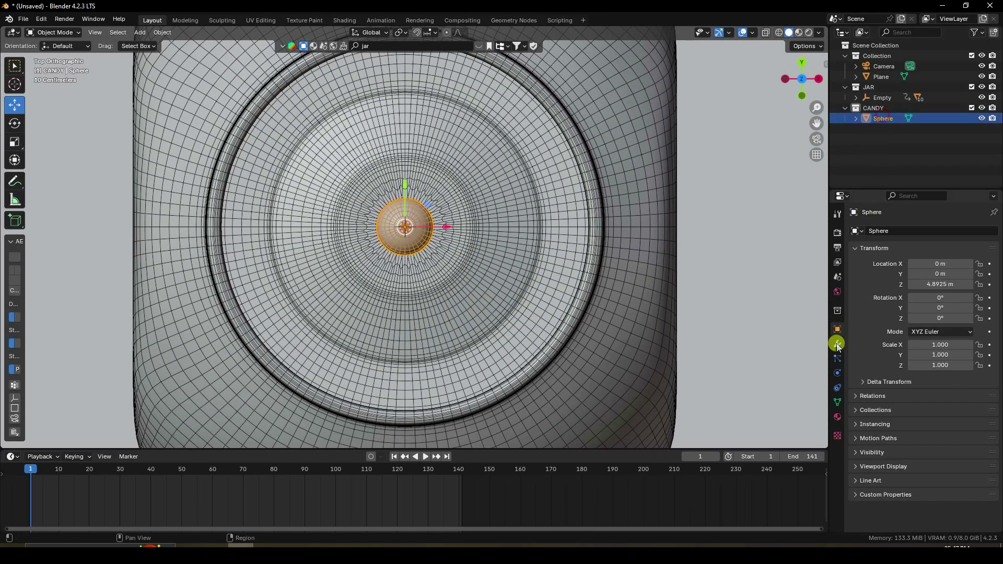
click(837, 344)
click(875, 231)
mouse_move(835, 232)
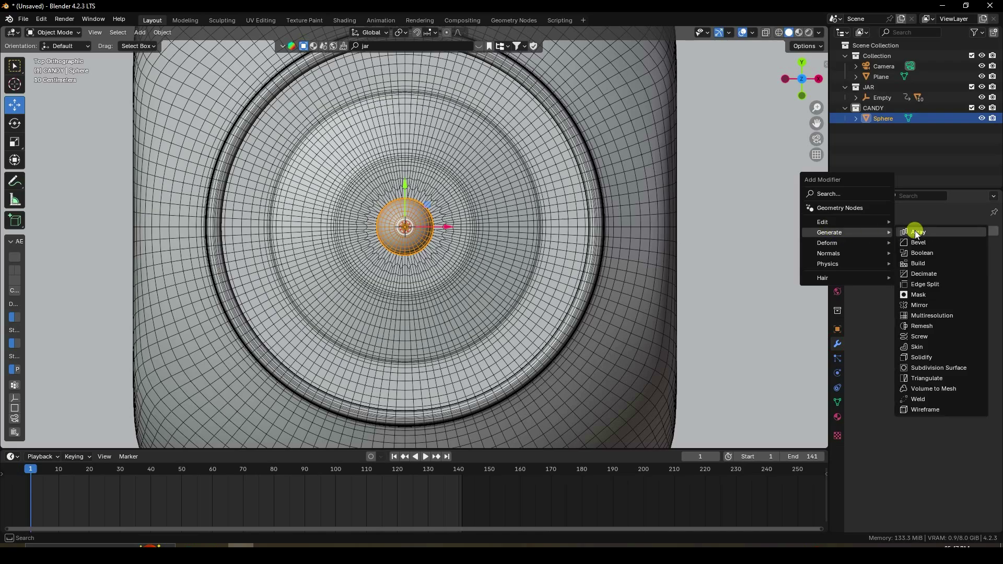
click(914, 230)
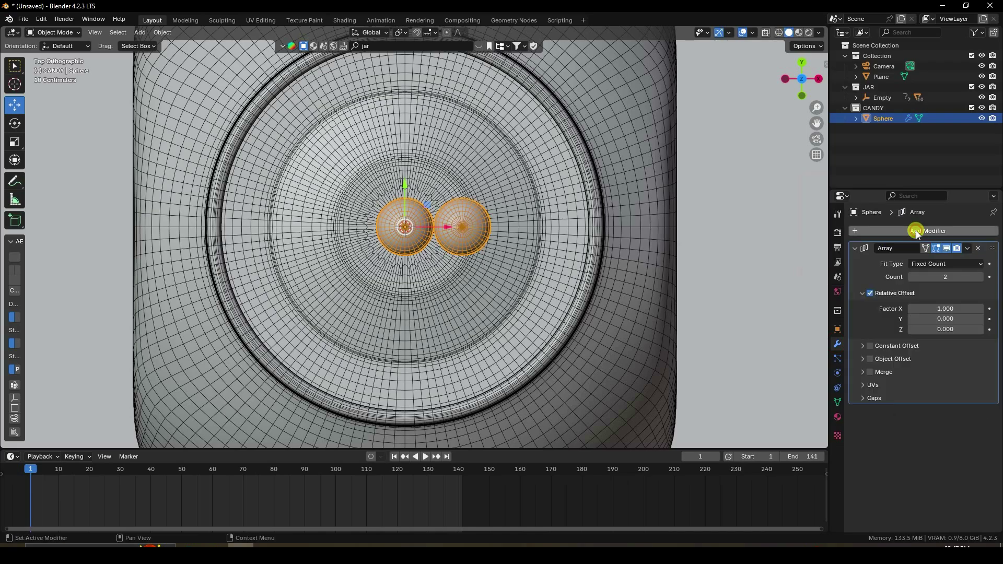
click(979, 309)
click(980, 309)
click(980, 309)
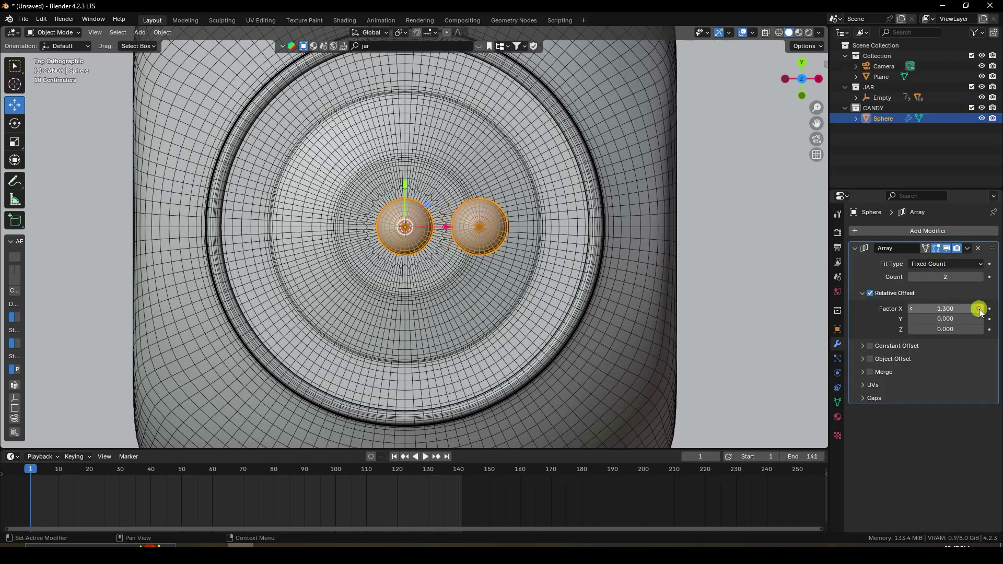
click(975, 278)
click(977, 277)
Step: Move the row of four spheres so it is centred over the jar
drag(453, 231, 318, 208)
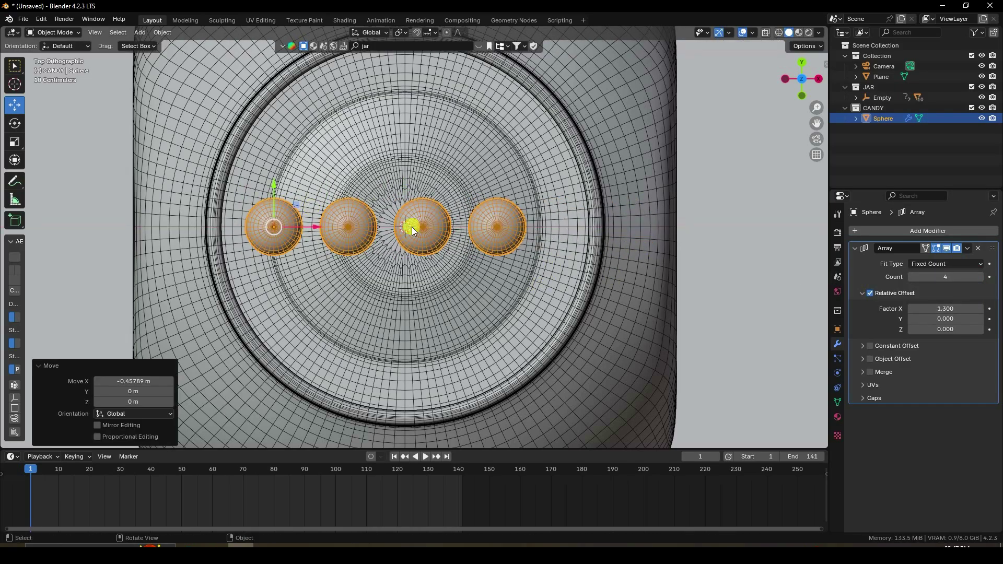
click(898, 141)
click(290, 229)
drag(268, 175, 273, 228)
drag(316, 278, 340, 287)
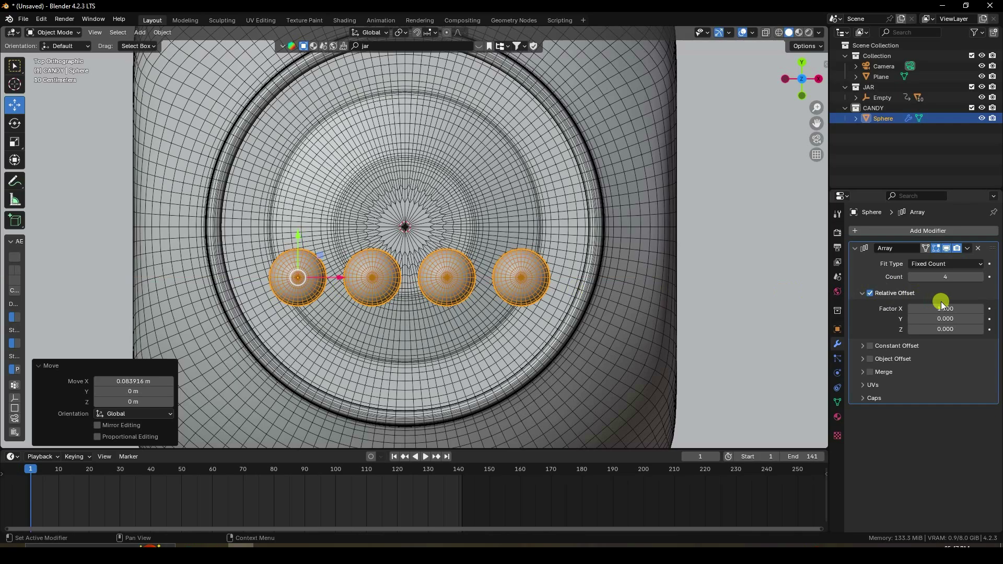
Step: Add a second Array with X offset 0, Y offset 1.3 and count 3
click(859, 230)
mouse_move(841, 231)
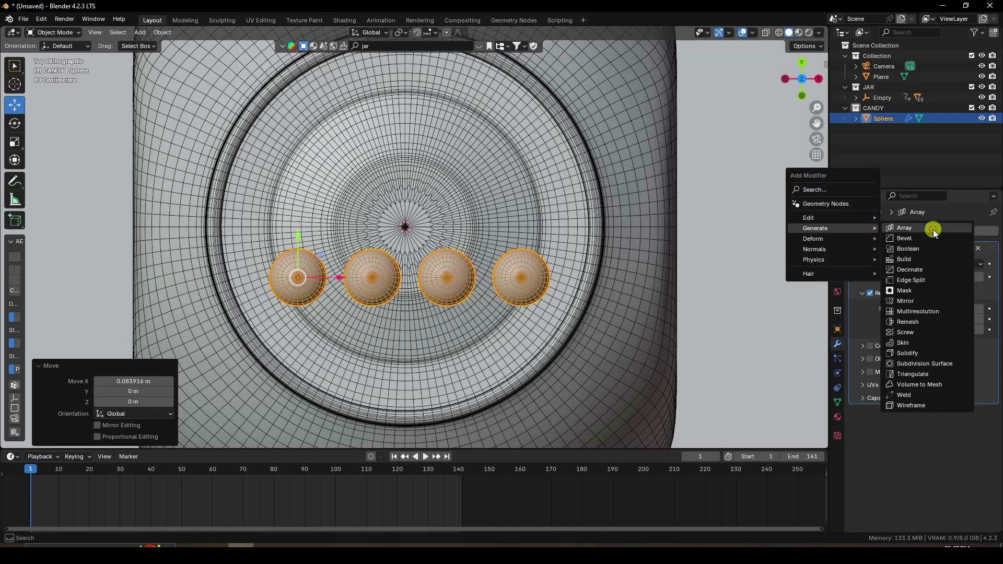
click(933, 230)
click(856, 247)
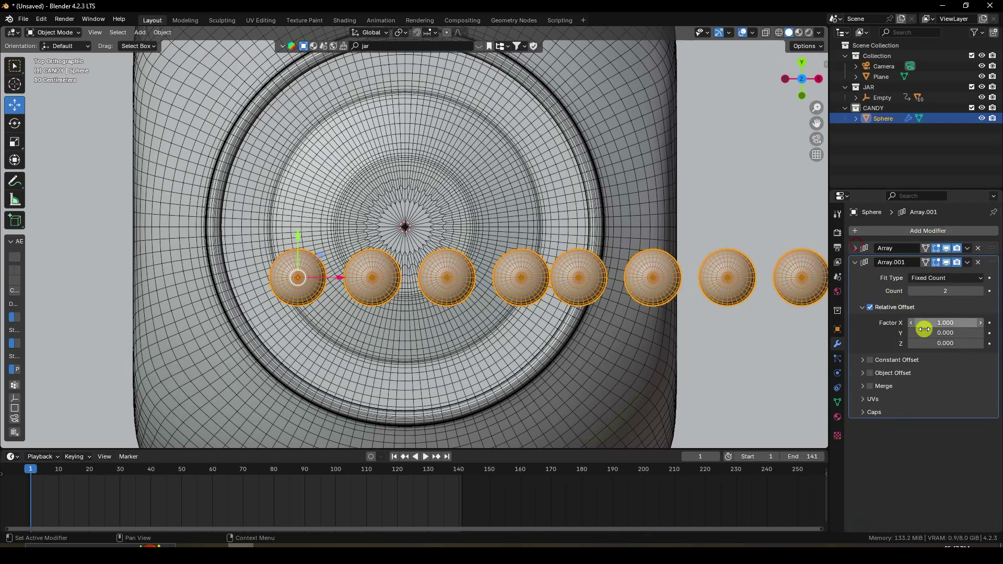
key(BackSpace)
click(943, 333)
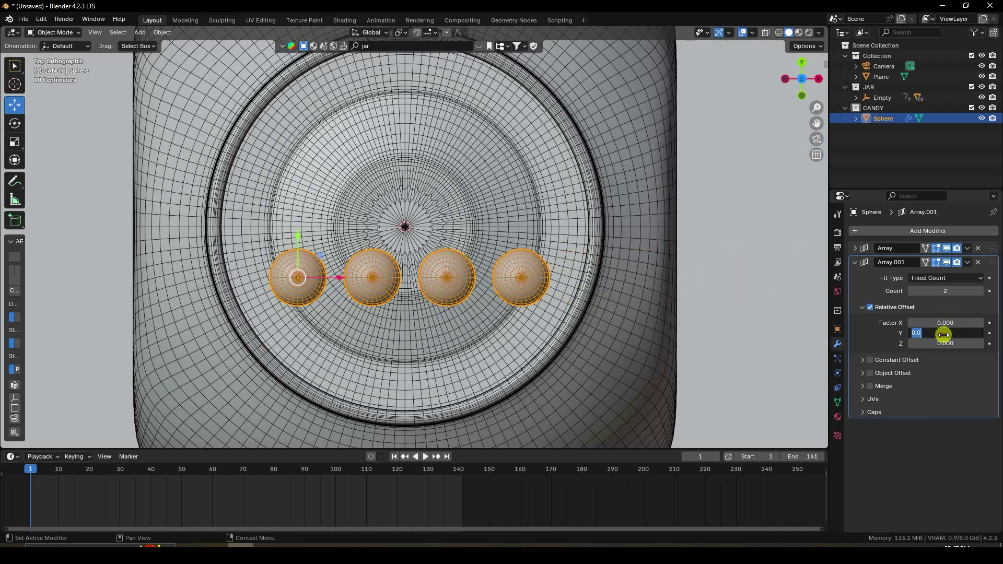
key(Return)
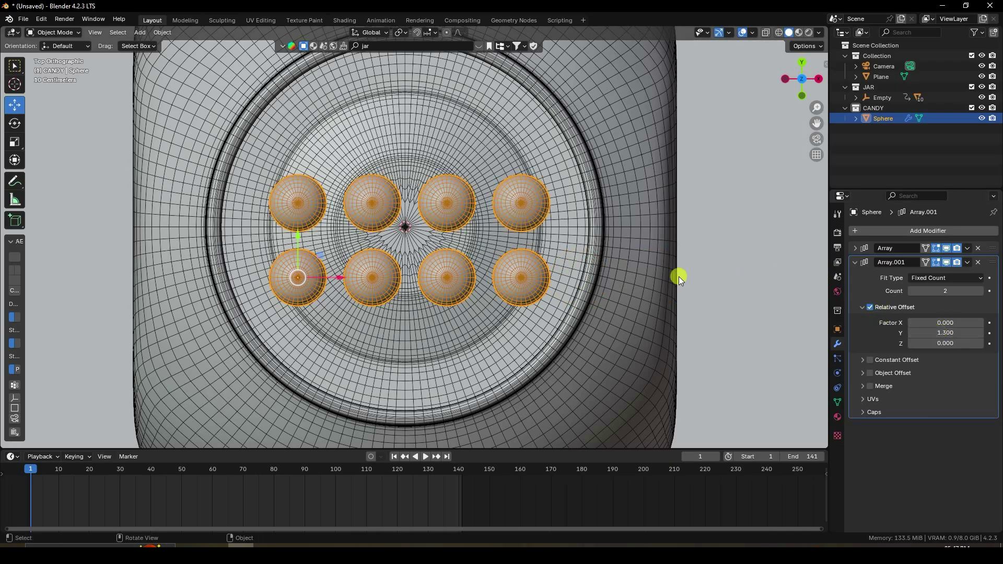
click(974, 289)
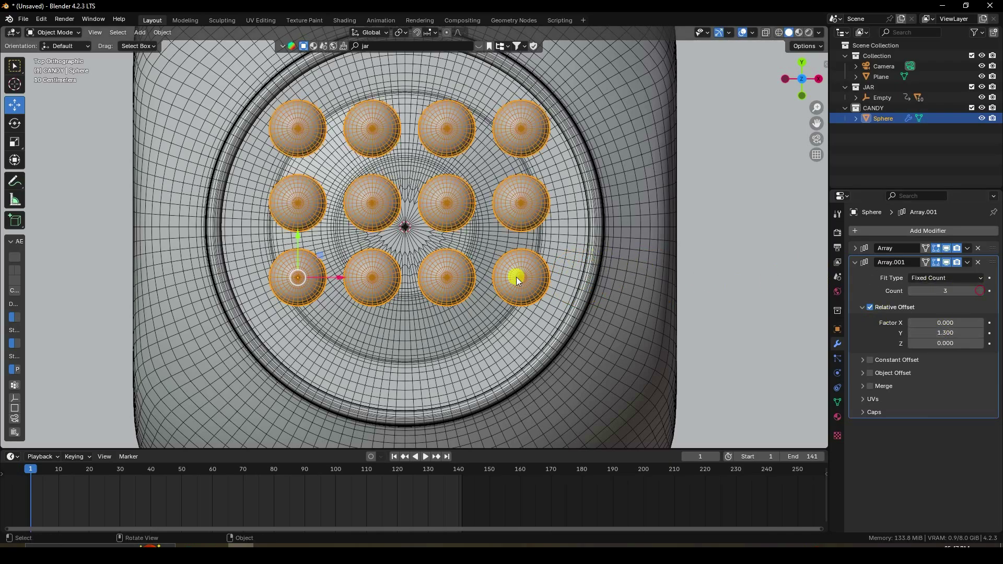
Step: Move the 4 × 3 sphere grid down to centre it, checking from the front view
scroll(353, 217, down, 2)
drag(338, 226, 337, 243)
middle_drag(590, 277, 566, 213)
key(KP_1)
scroll(532, 212, down, 6)
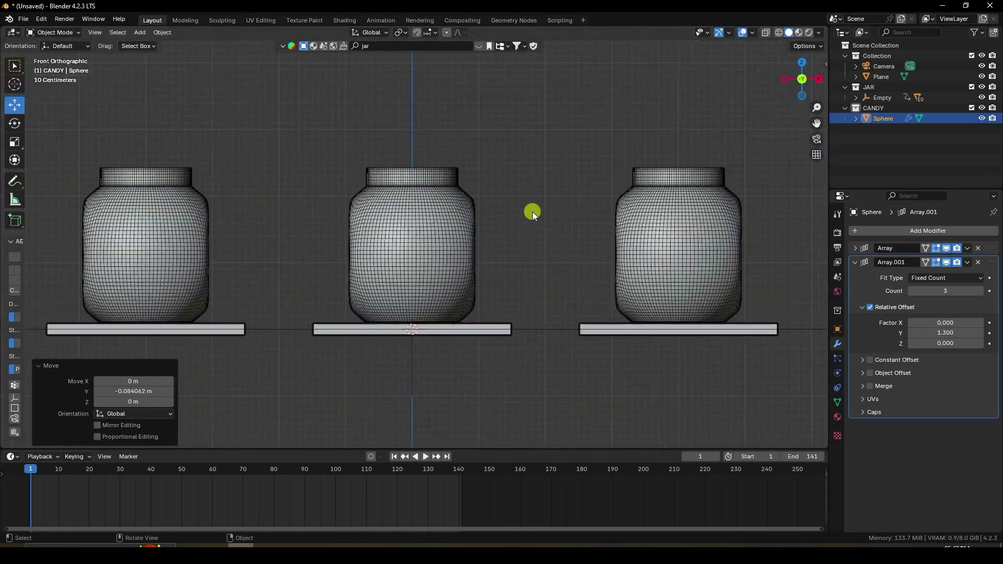
scroll(434, 220, up, 6)
shift+middle_drag(424, 181, 454, 259)
Step: Add a third Array with X offset 0, Z offset 1.5 and count 60
click(868, 232)
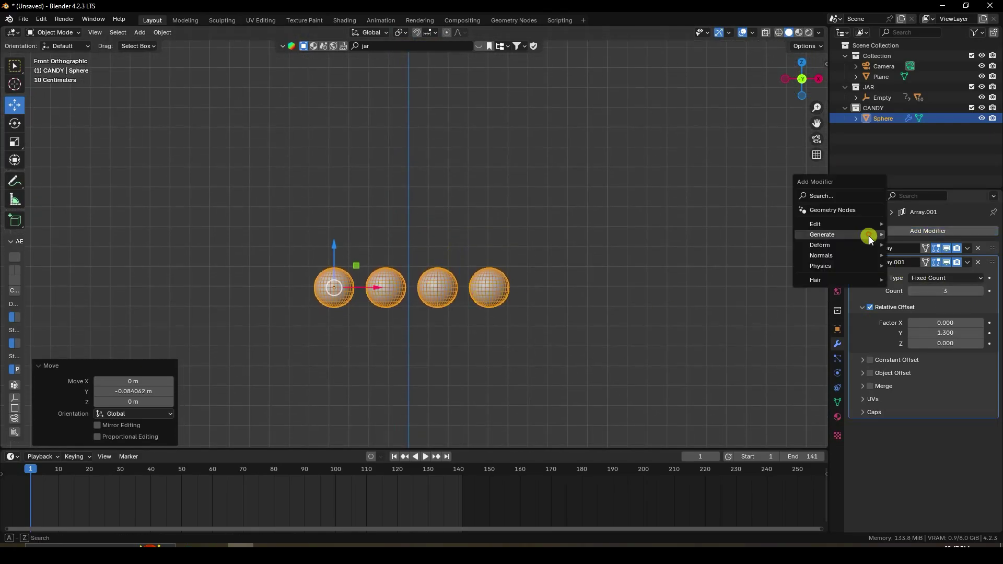
mouse_move(869, 234)
click(933, 236)
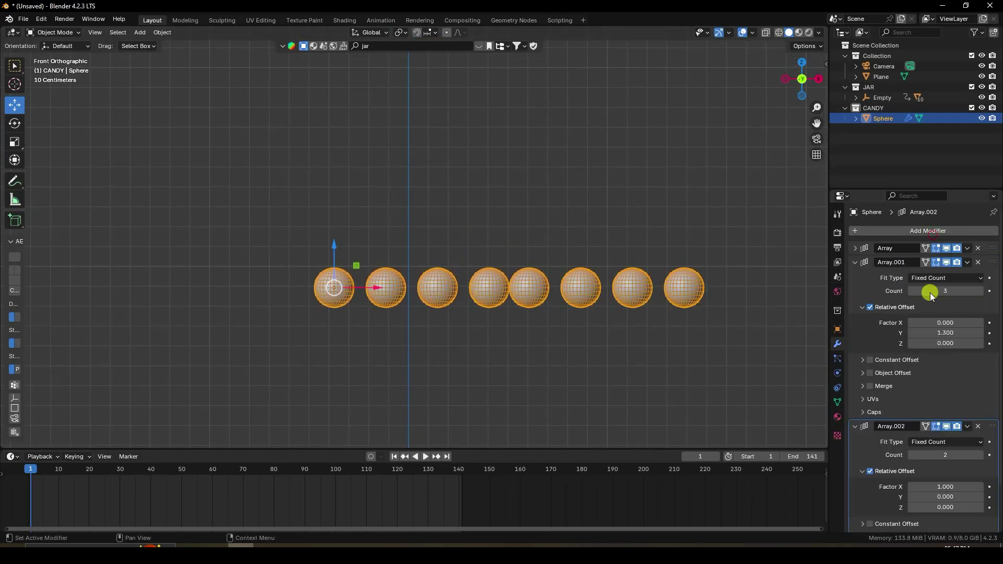
click(854, 262)
click(944, 334)
text(0)
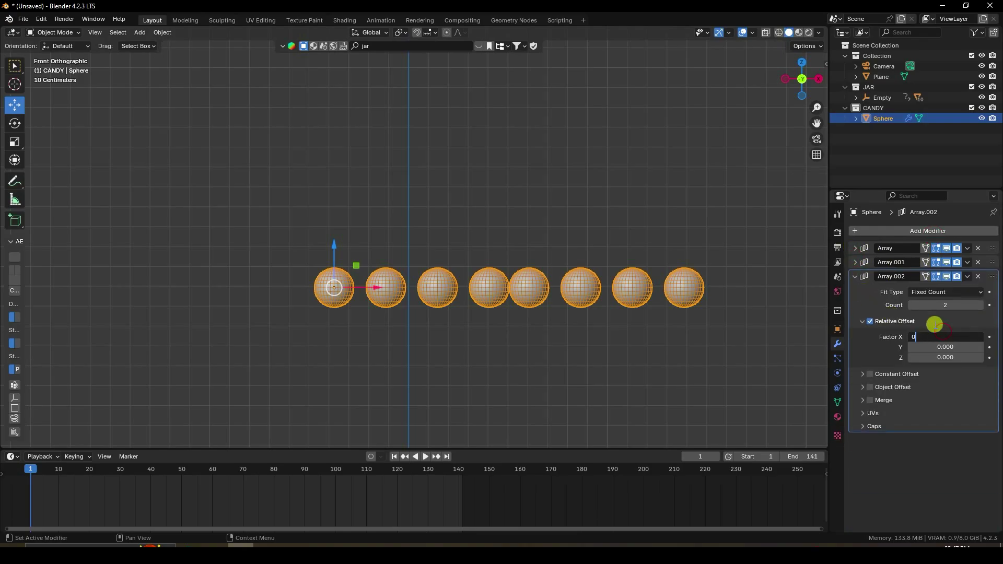
key(Return)
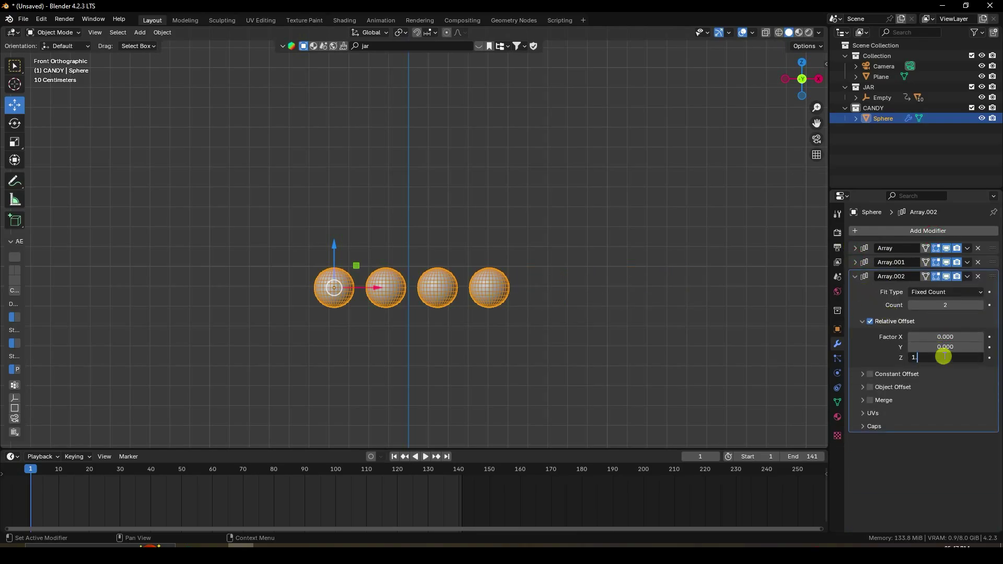
key(Return)
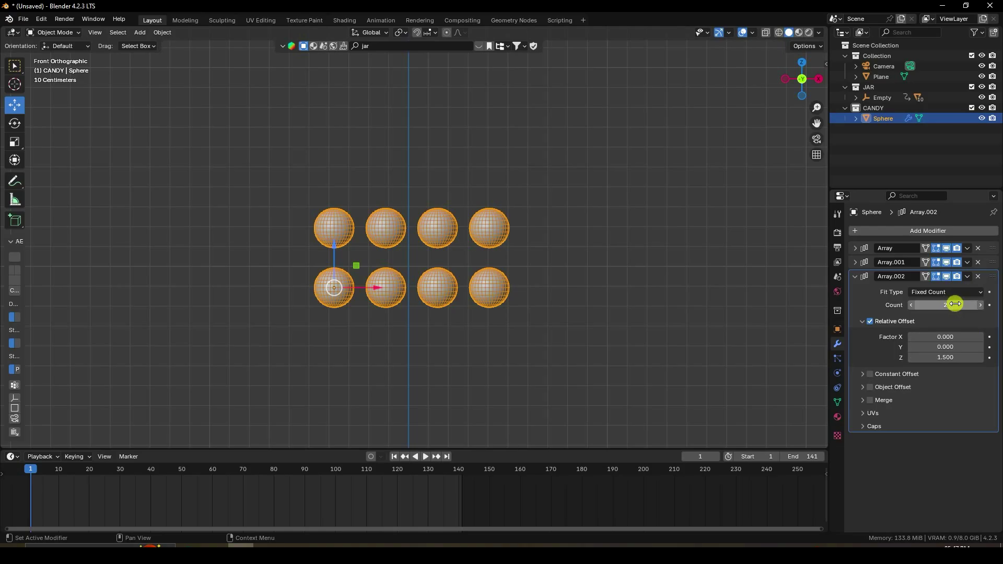
click(938, 305)
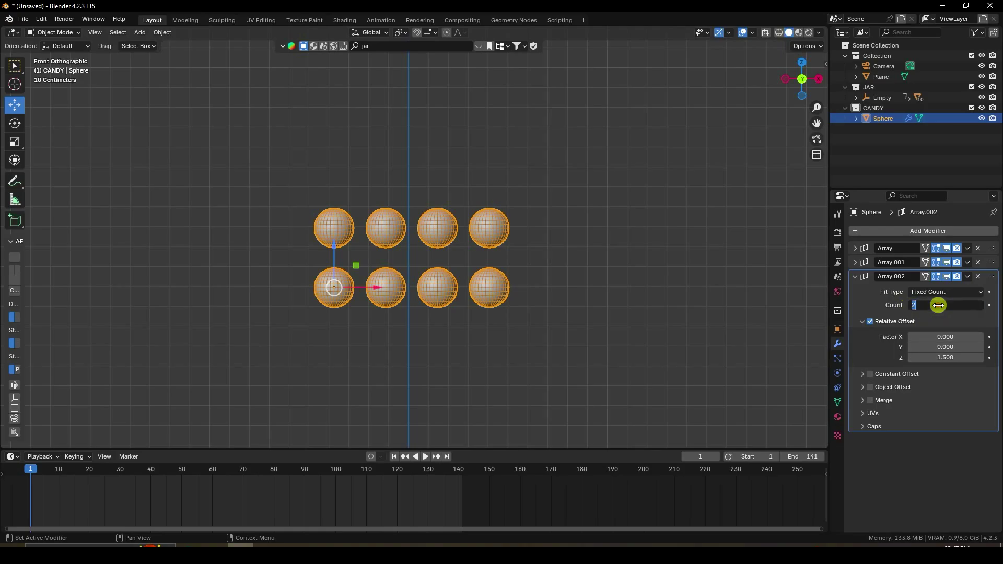
key(Return)
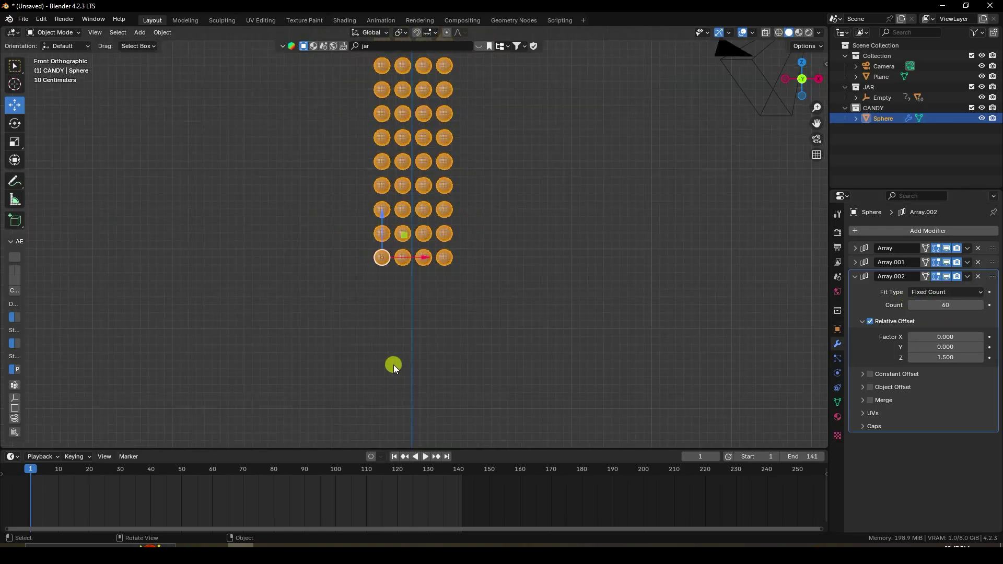
Step: Inspect the tall sphere column and raise the third array's count to 65
scroll(447, 123, down, 2)
middle_drag(447, 123, 449, 219)
scroll(444, 171, up, 3)
shift+scroll(461, 255, up, 3)
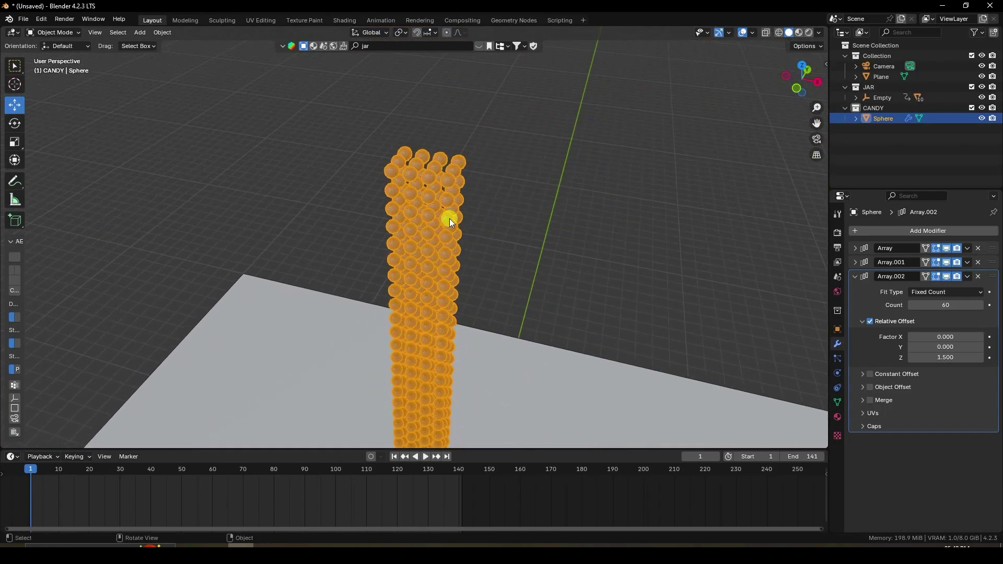
scroll(453, 205, up, 5)
scroll(443, 219, up, 2)
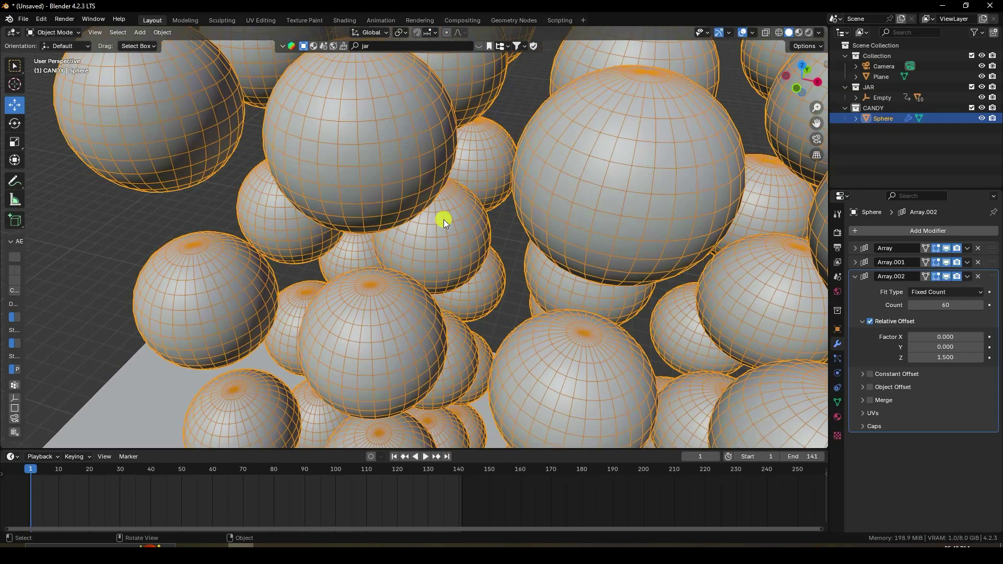
scroll(444, 220, down, 8)
scroll(470, 240, up, 2)
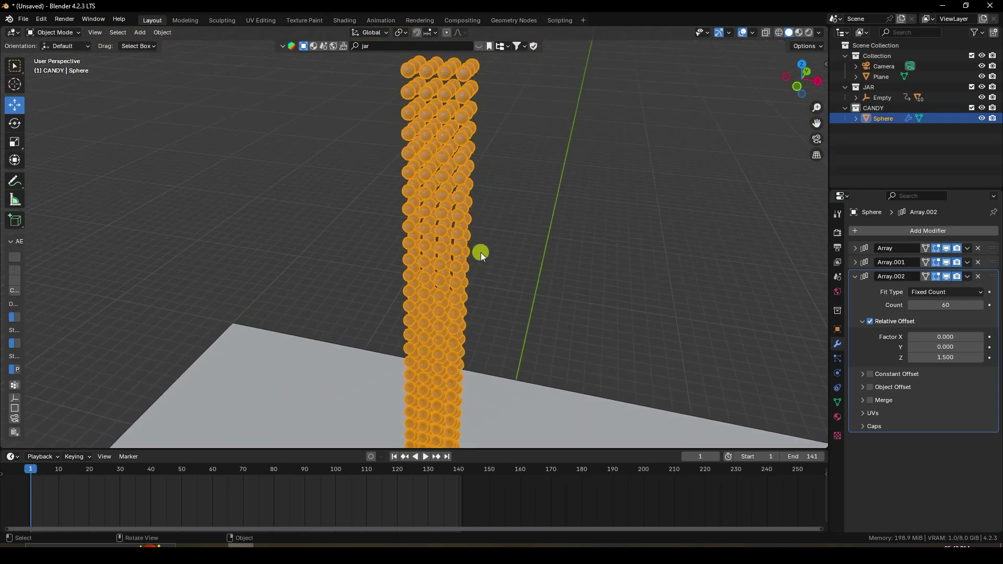
key(KP_1)
scroll(512, 261, up, 1)
shift+middle_drag(512, 261, 555, 279)
middle_drag(637, 292, 465, 292)
scroll(434, 258, up, 3)
click(955, 305)
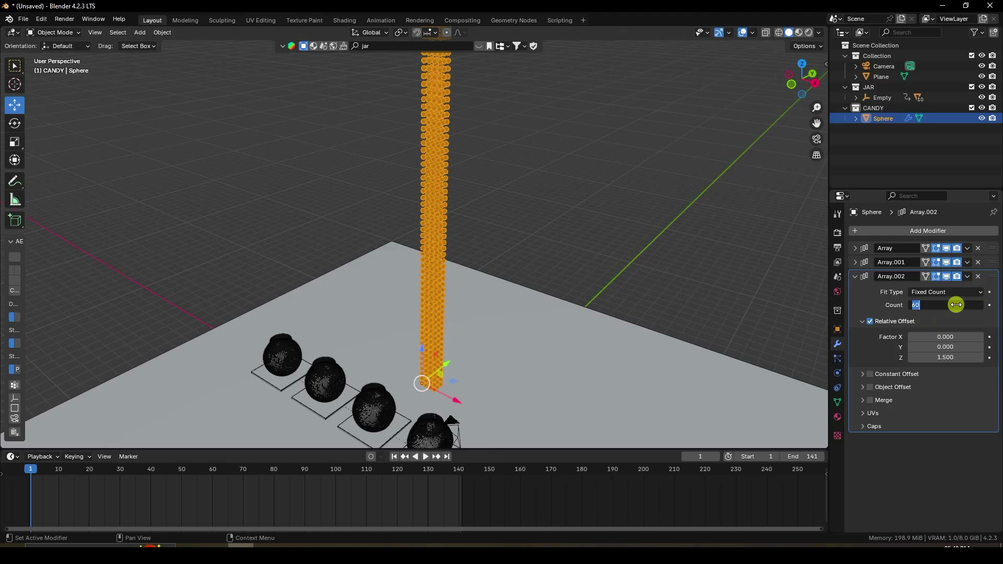
text(65)
key(Return)
middle_drag(481, 243, 379, 216)
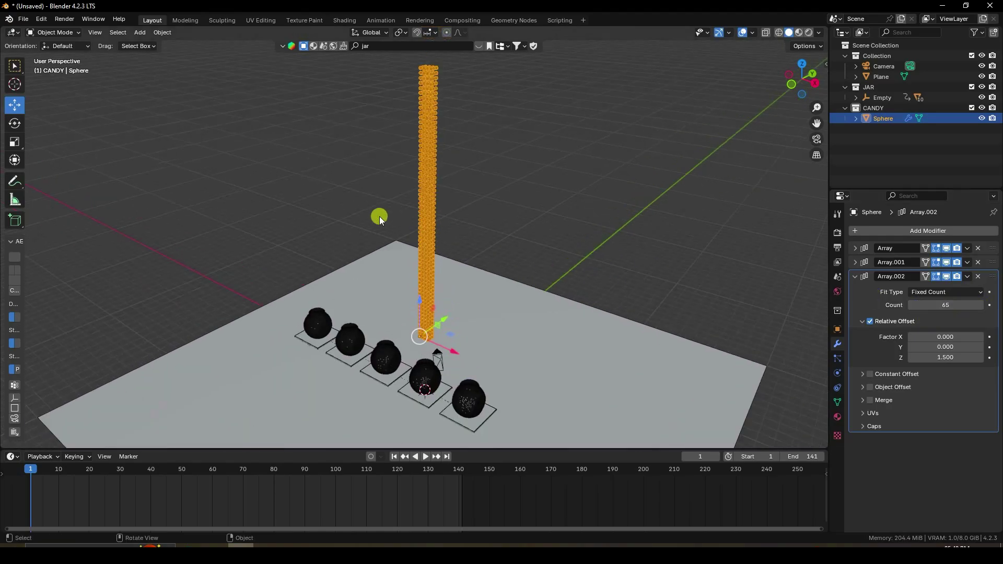
Step: Apply Array.002, Array.001 and Array to the candy sphere mesh
click(848, 272)
click(968, 276)
click(938, 287)
click(967, 262)
click(921, 274)
click(966, 248)
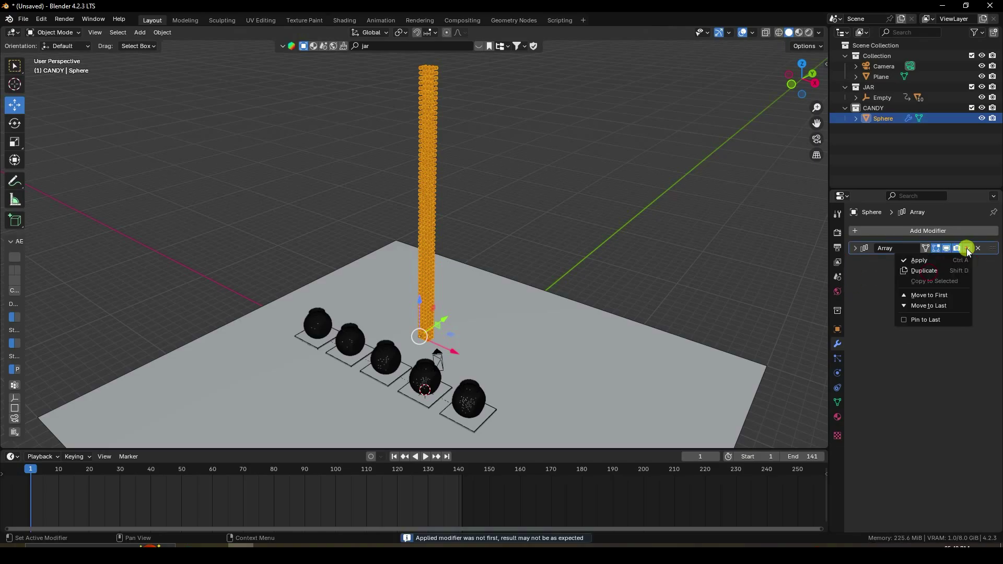
click(920, 260)
scroll(420, 223, up, 8)
middle_drag(465, 208, 329, 137)
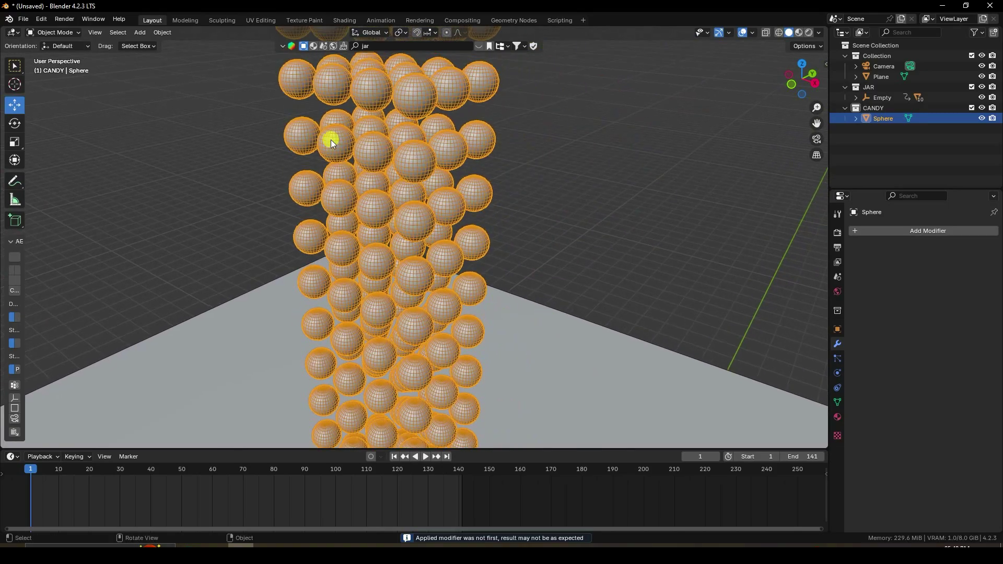
Step: Separate the mesh by loose parts into individual spheres and return to Object Mode
click(57, 34)
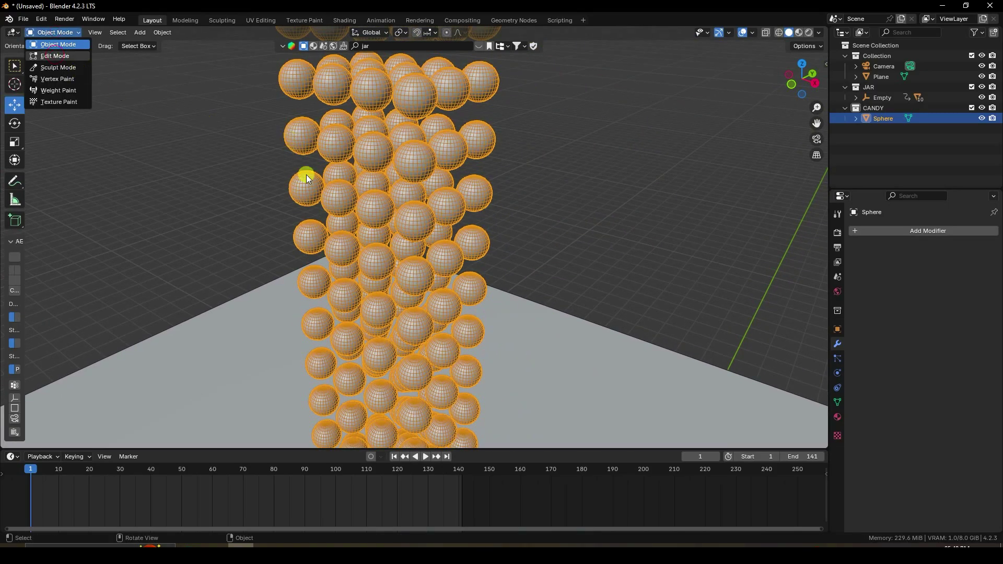
key(Tab)
scroll(385, 172, up, 5)
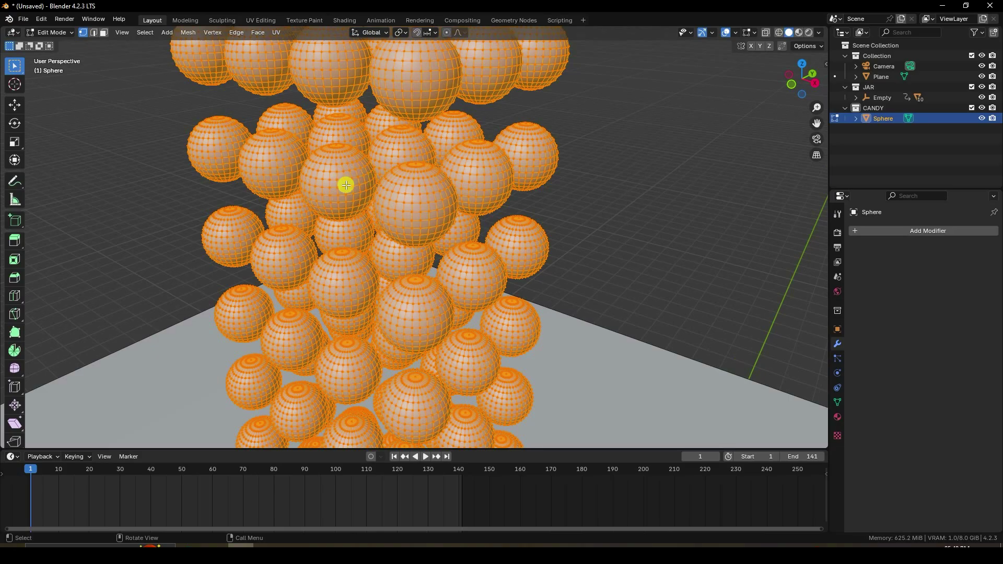
key(p)
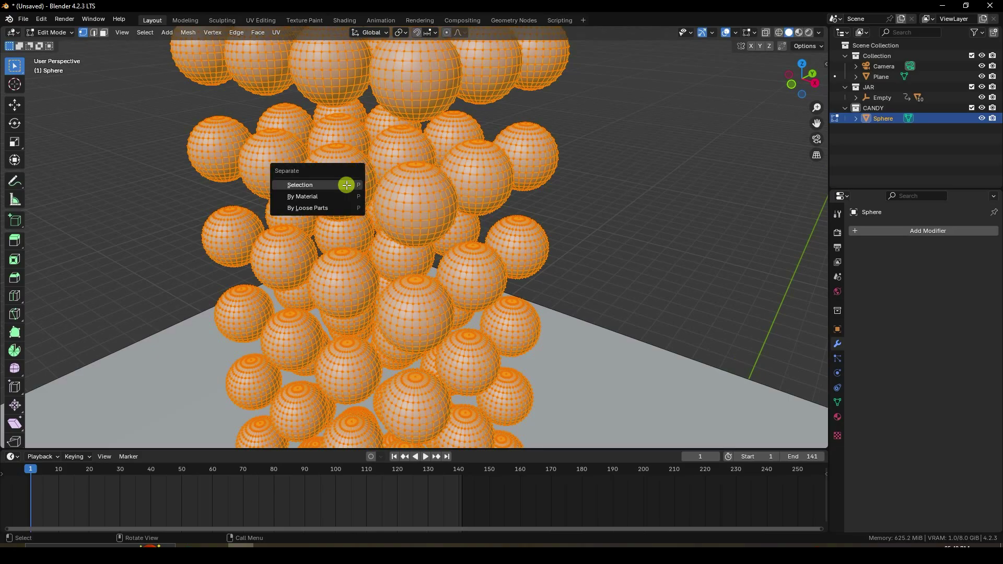
click(313, 207)
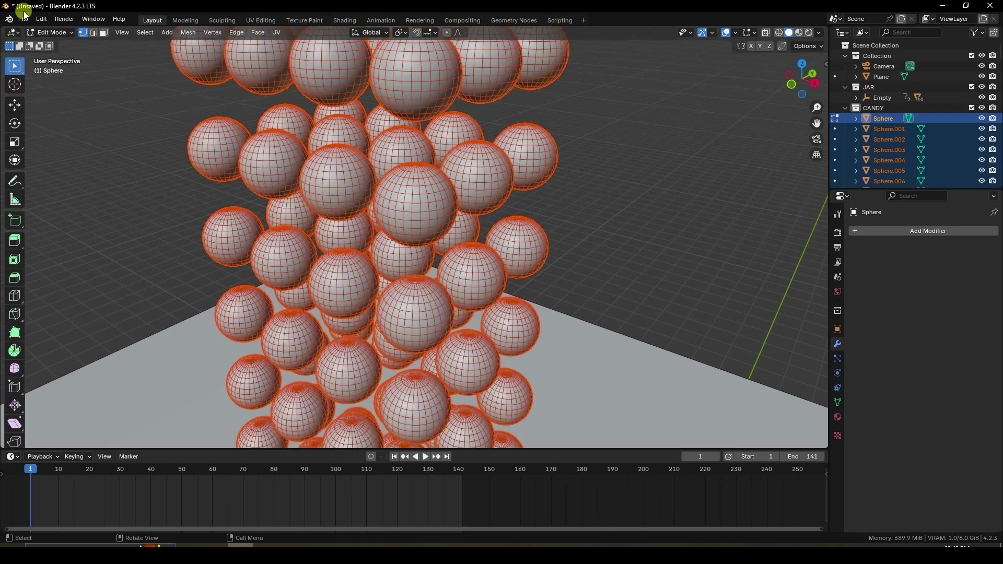
click(51, 34)
click(52, 43)
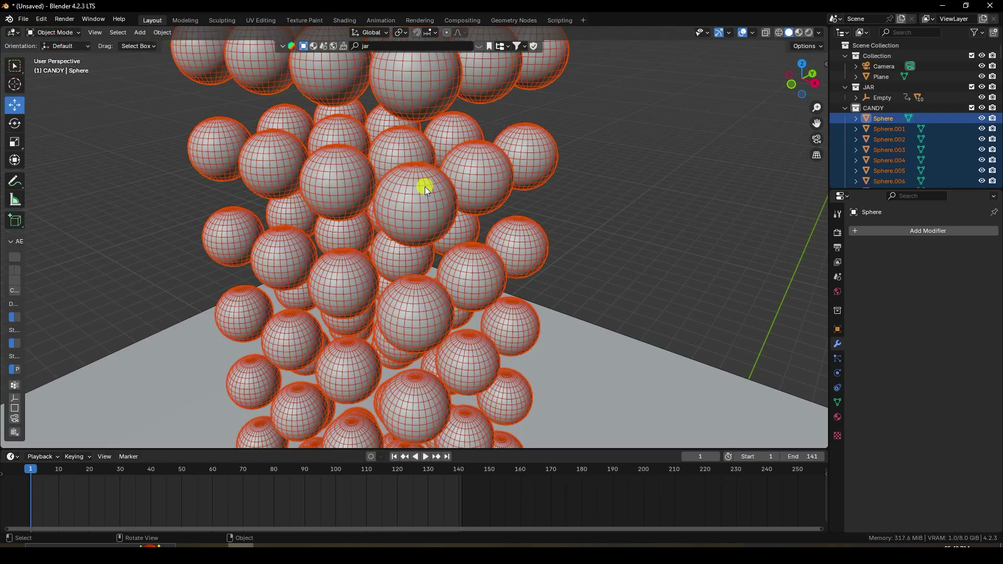
scroll(424, 186, down, 6)
middle_drag(427, 200, 460, 123)
scroll(392, 298, up, 3)
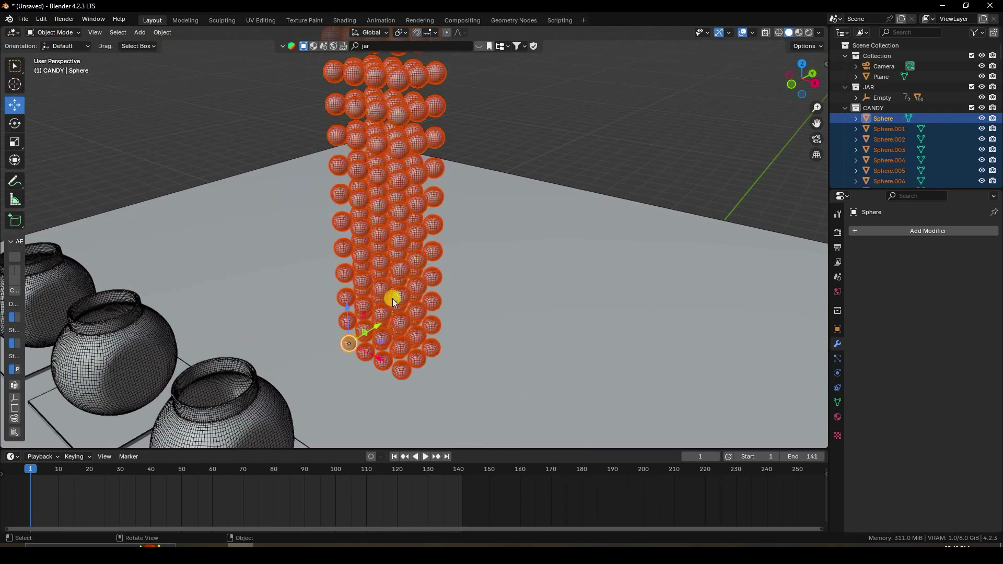
scroll(427, 197, down, 6)
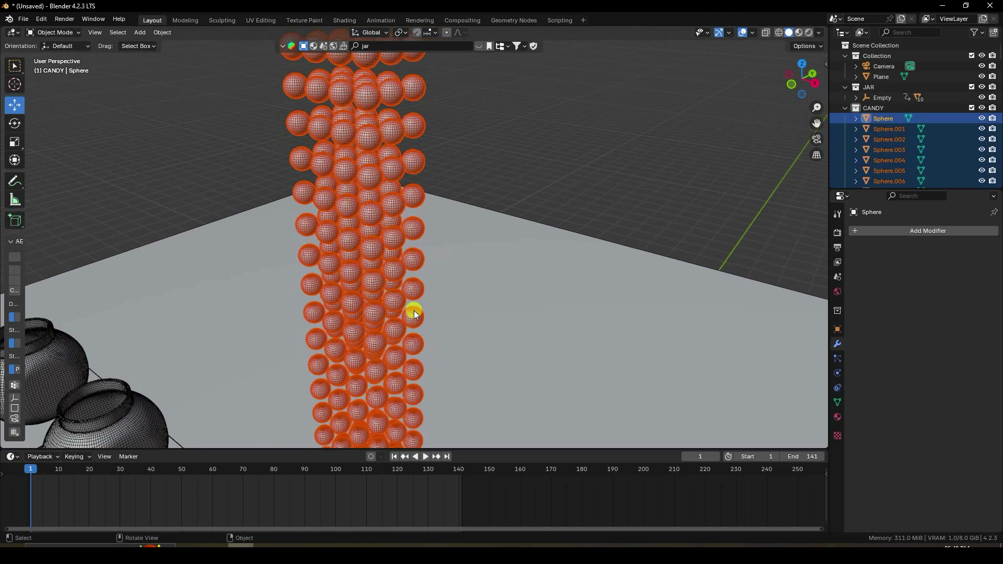
Step: Apply Origin to Geometry to all separated candy spheres, then deselect the column
click(156, 31)
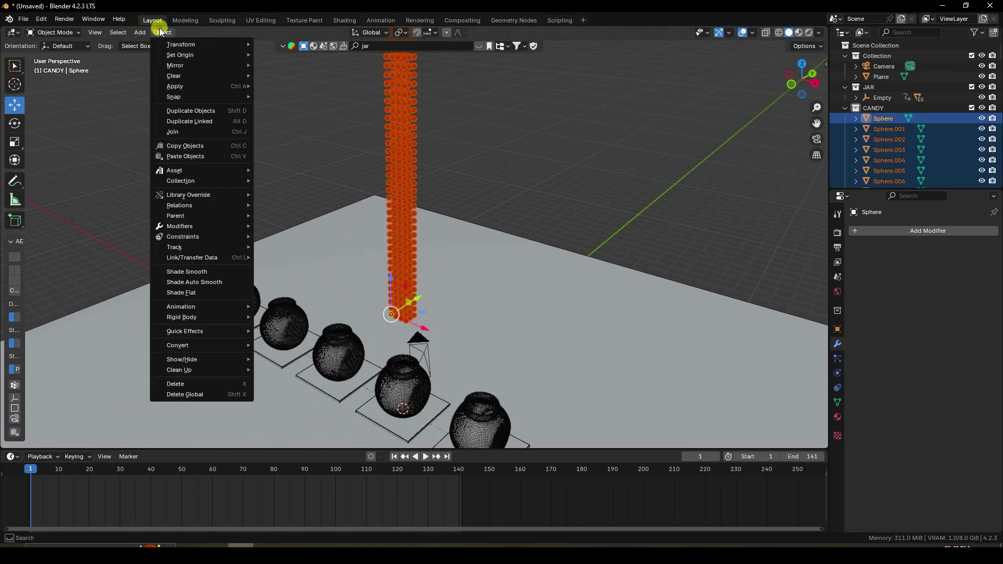
mouse_move(177, 55)
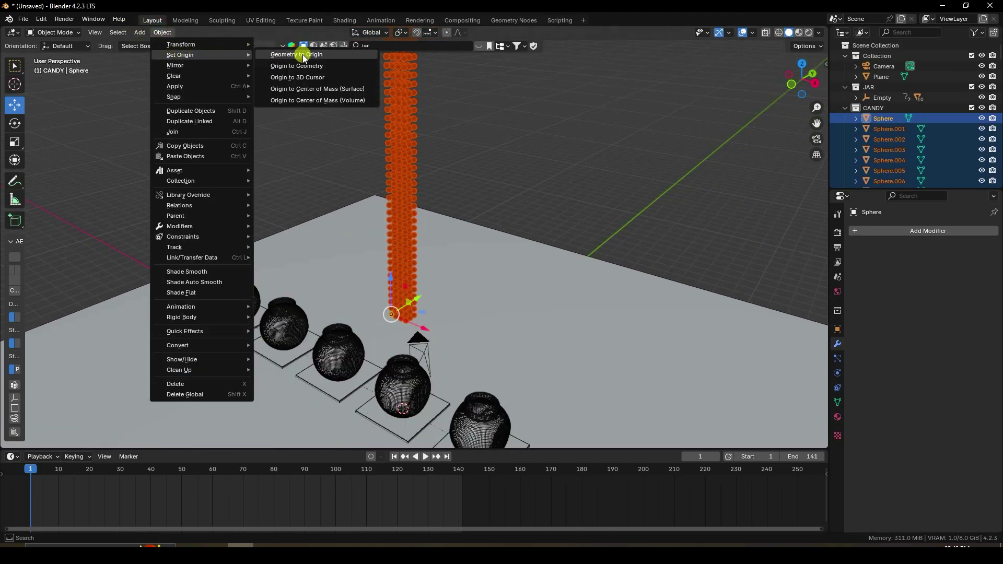
click(296, 66)
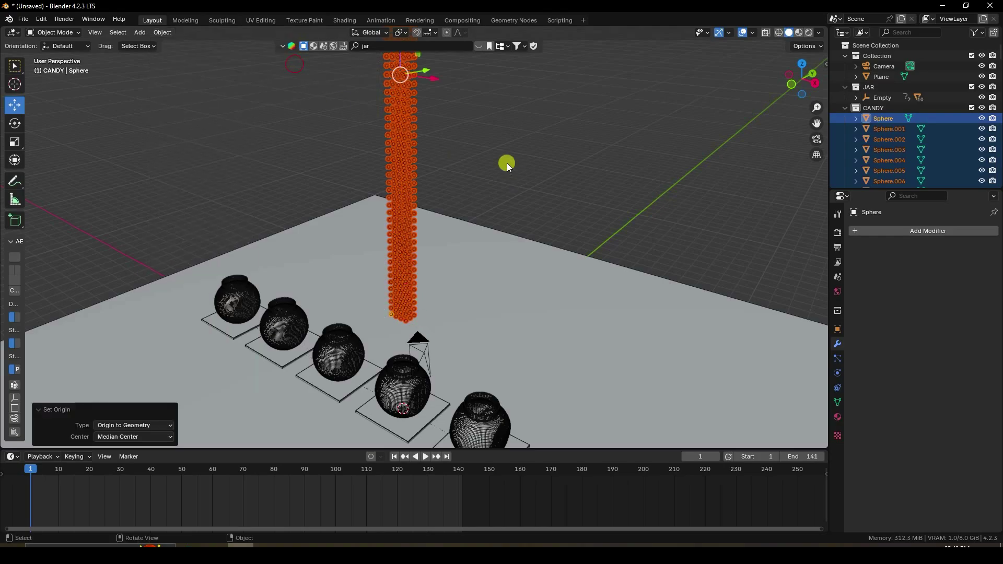
key(KP_Decimal)
scroll(399, 261, down, 3)
scroll(409, 252, up, 3)
click(460, 324)
scroll(440, 205, down, 2)
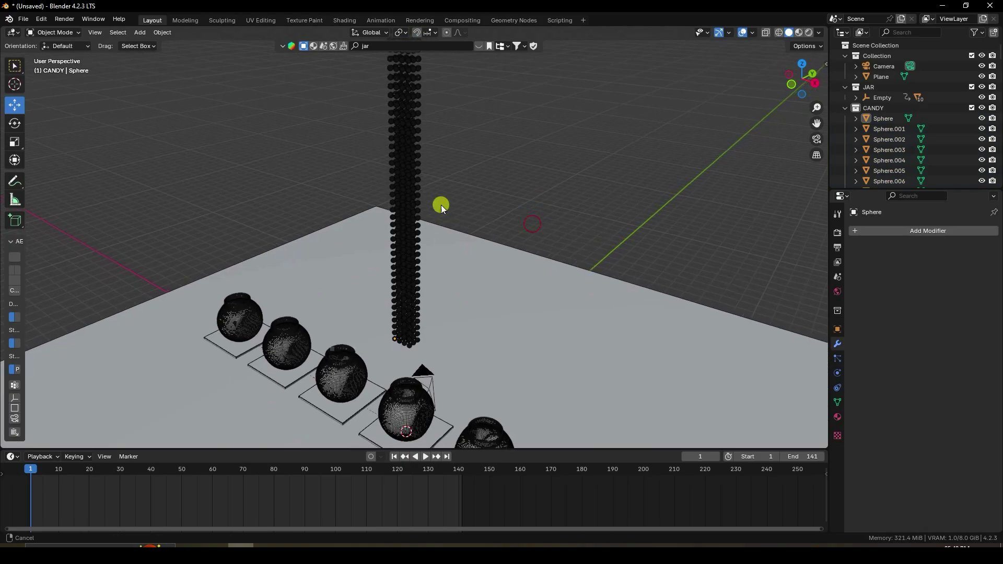
scroll(431, 242, up, 5)
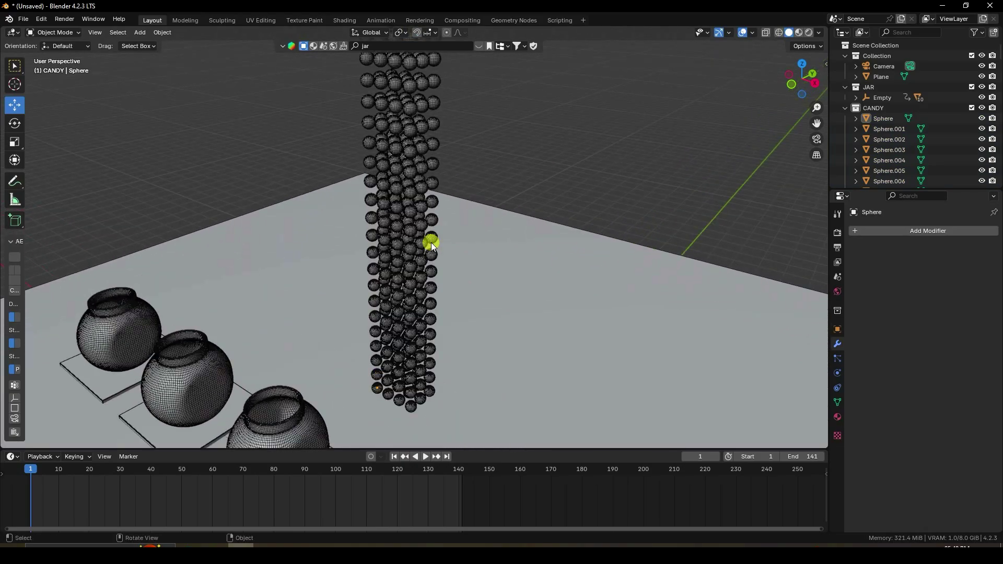
Step: Give the first Sphere a rigid body with a Sphere collision shape
click(880, 121)
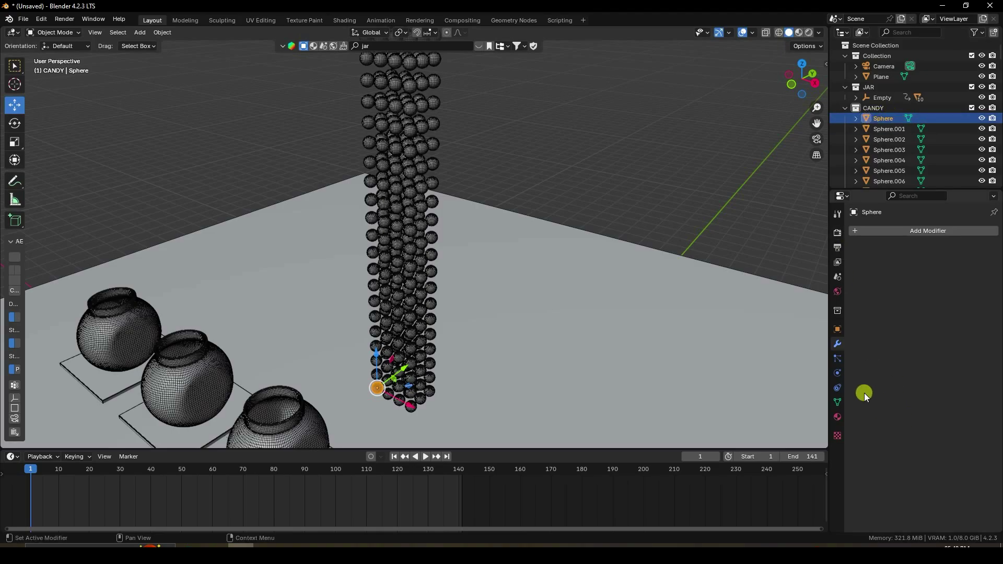
click(837, 373)
click(956, 254)
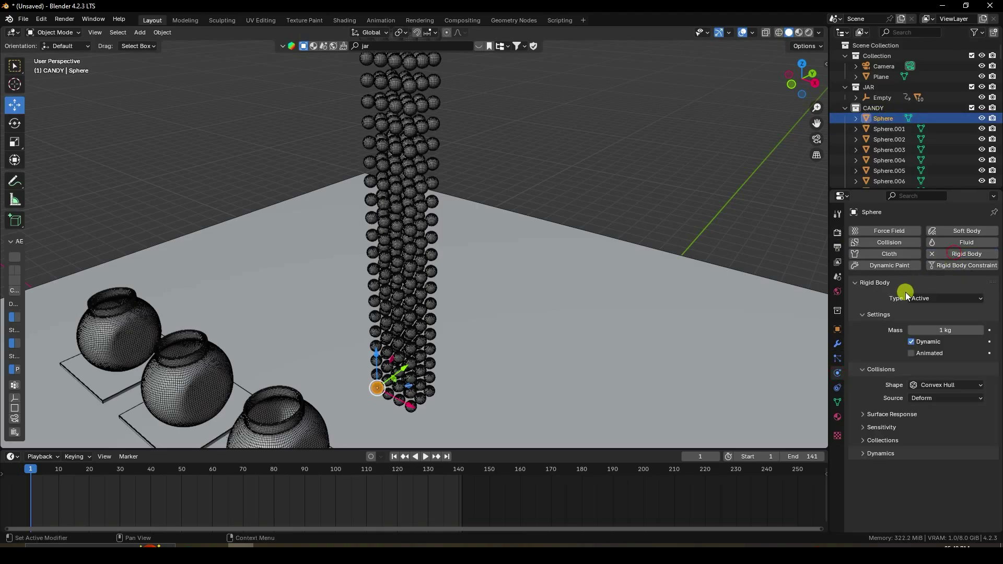
click(925, 387)
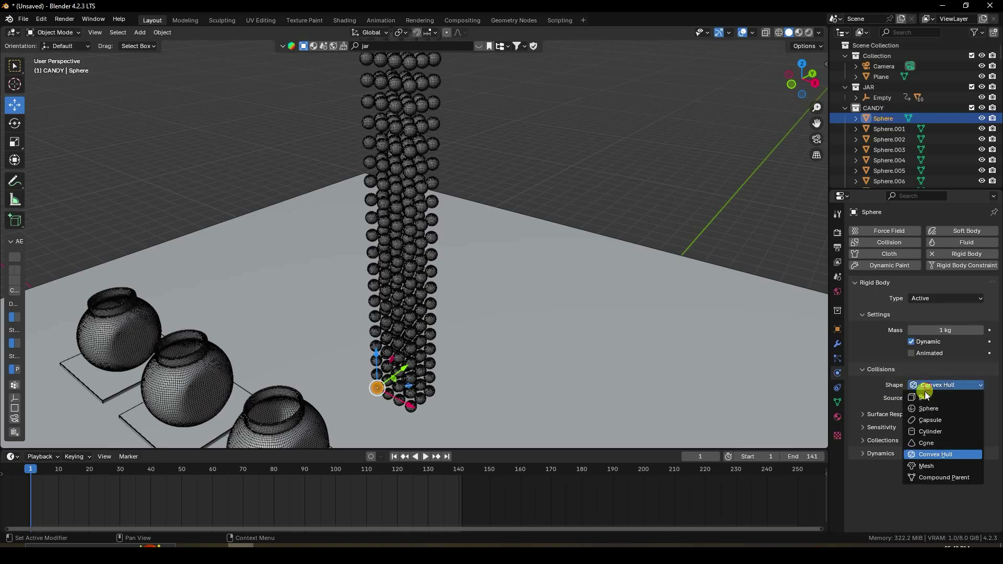
click(931, 409)
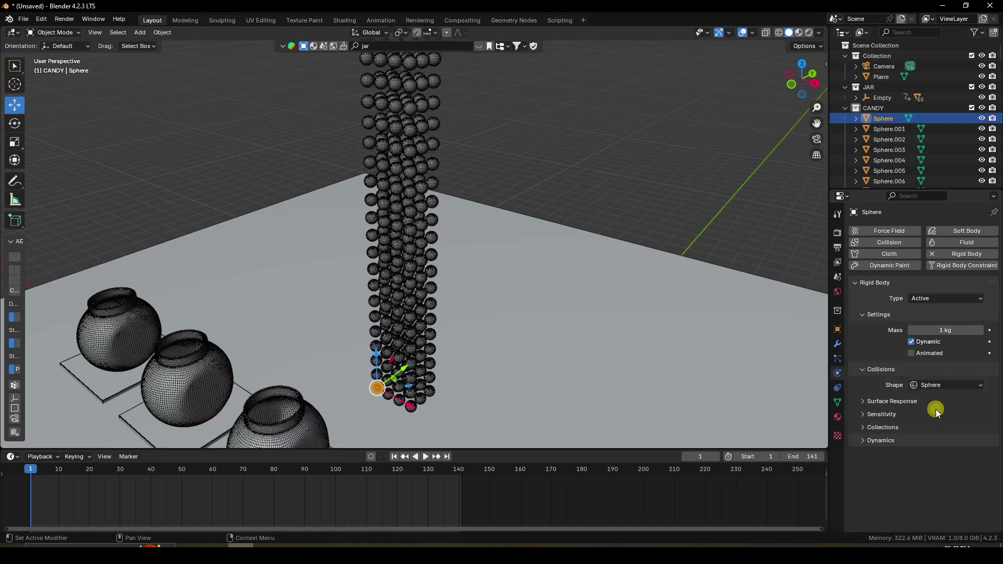
drag(996, 55, 996, 230)
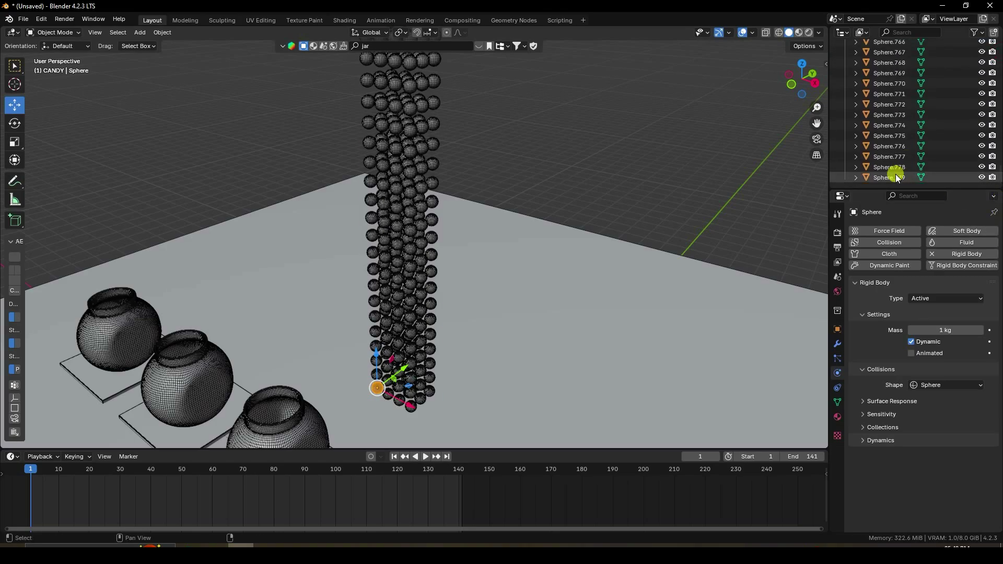
Step: Select all candy spheres and apply Rigid Body > Copy from Active
key(a)
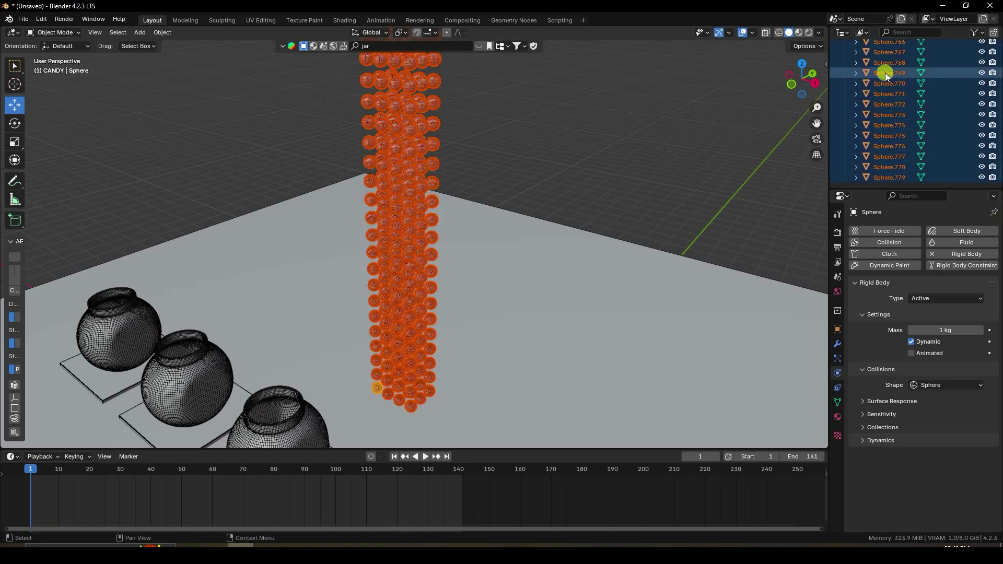
click(163, 33)
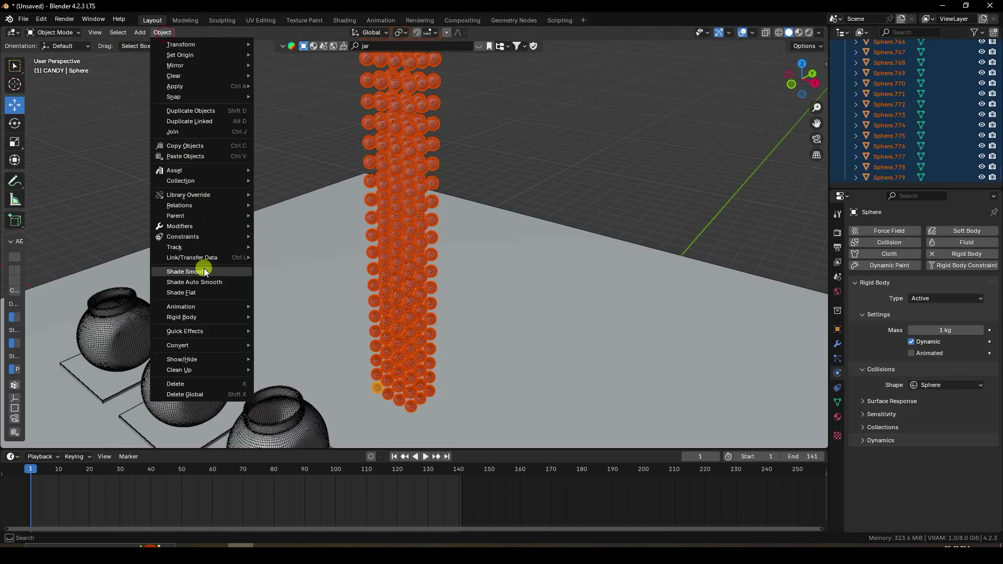
mouse_move(180, 318)
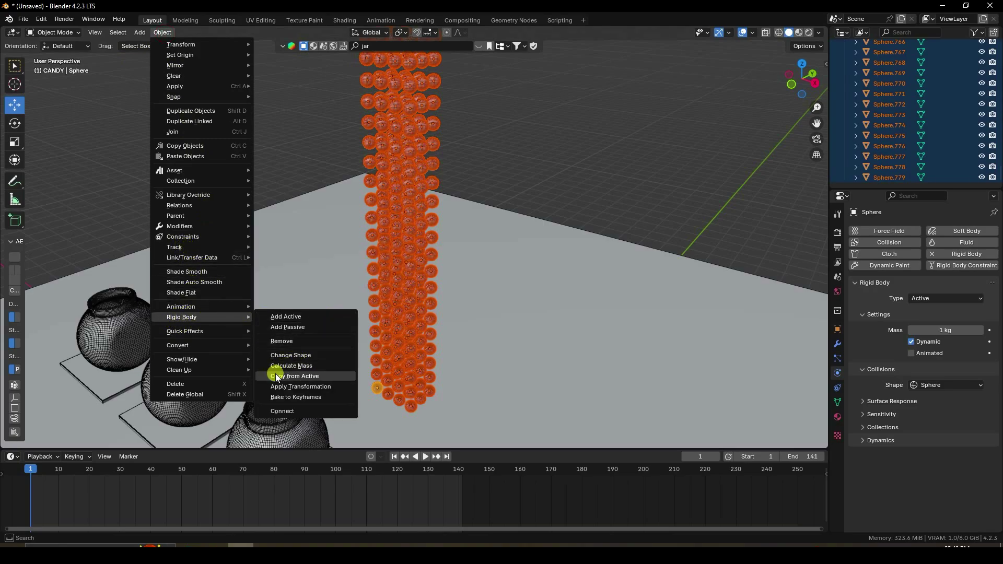
click(307, 375)
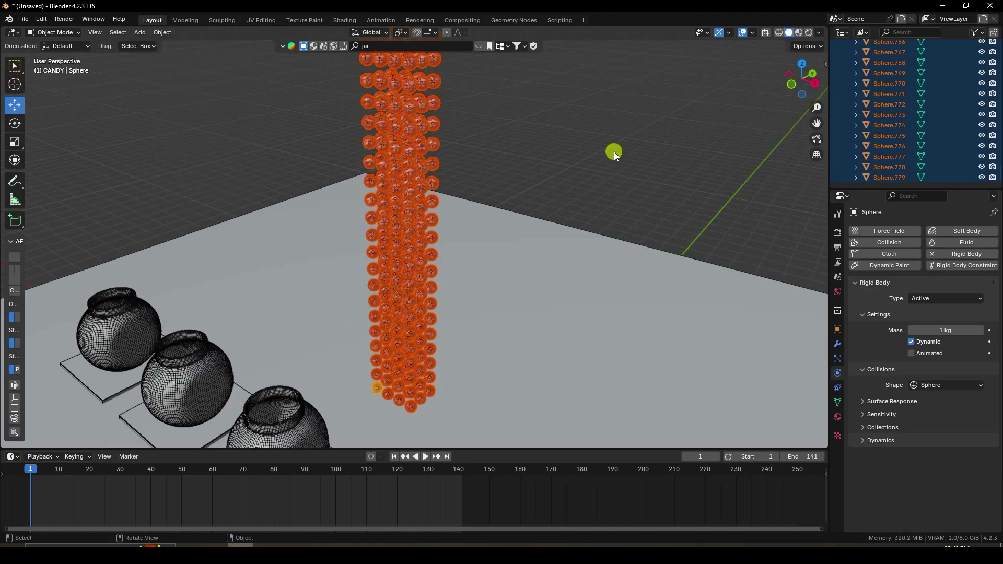
Step: Deselect the candy spheres and select the central jar, JAR MODEL
click(600, 146)
scroll(466, 238, down, 3)
middle_drag(466, 237, 492, 157)
scroll(418, 188, up, 6)
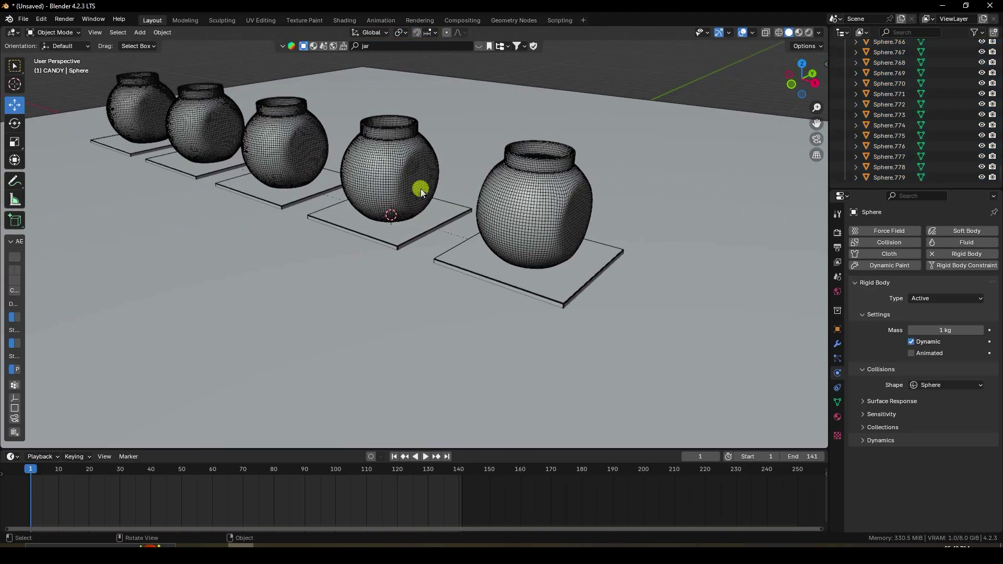
middle_drag(448, 230, 447, 263)
click(447, 261)
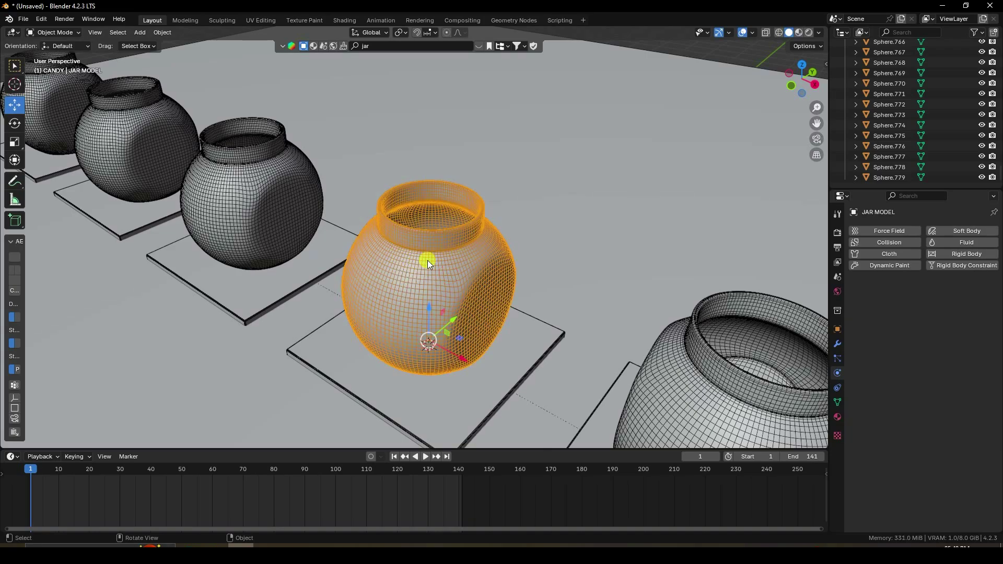
Step: Make JAR MODEL a Passive, Animated rigid body with a Mesh collision shape
click(960, 254)
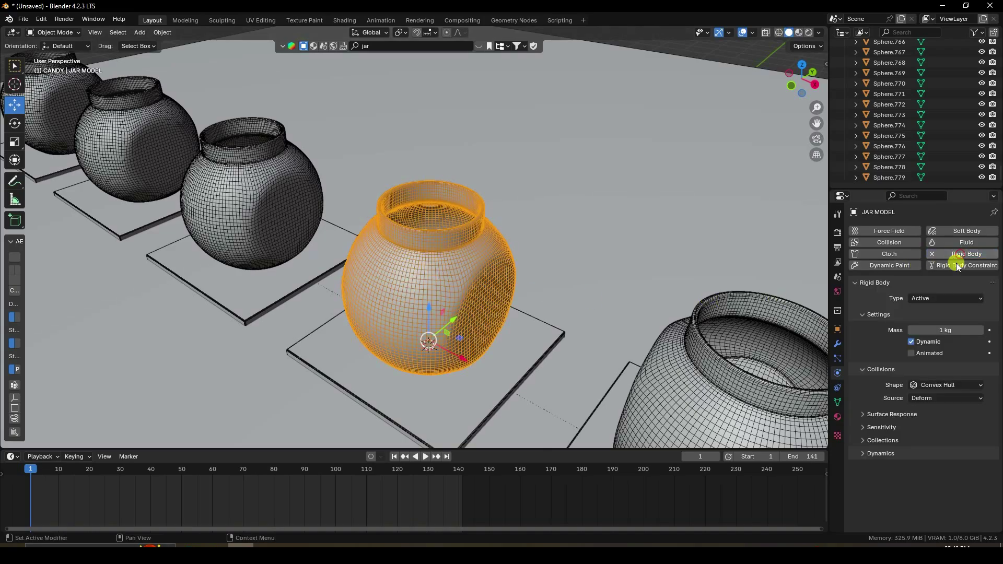
click(940, 298)
click(920, 323)
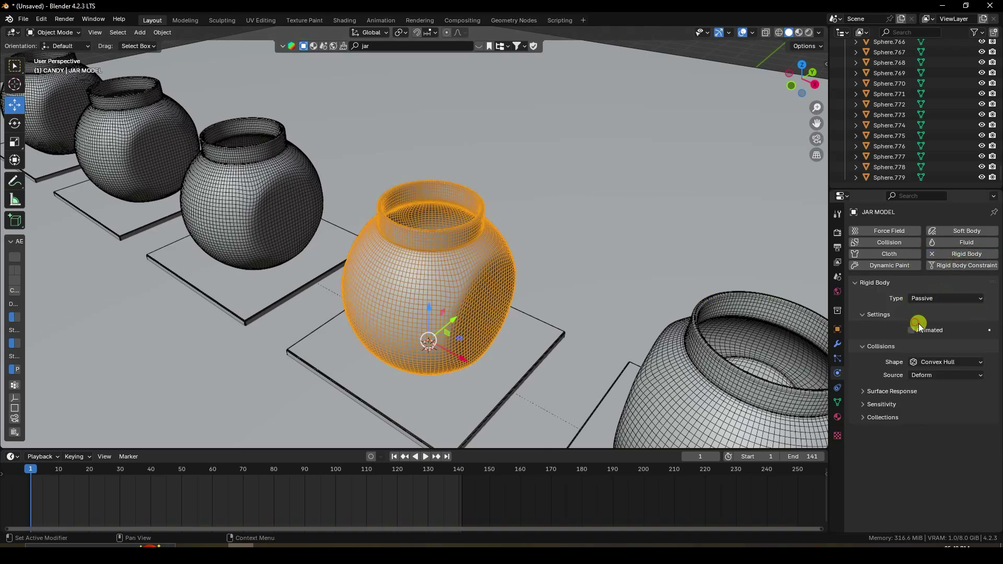
click(912, 330)
click(930, 363)
click(931, 444)
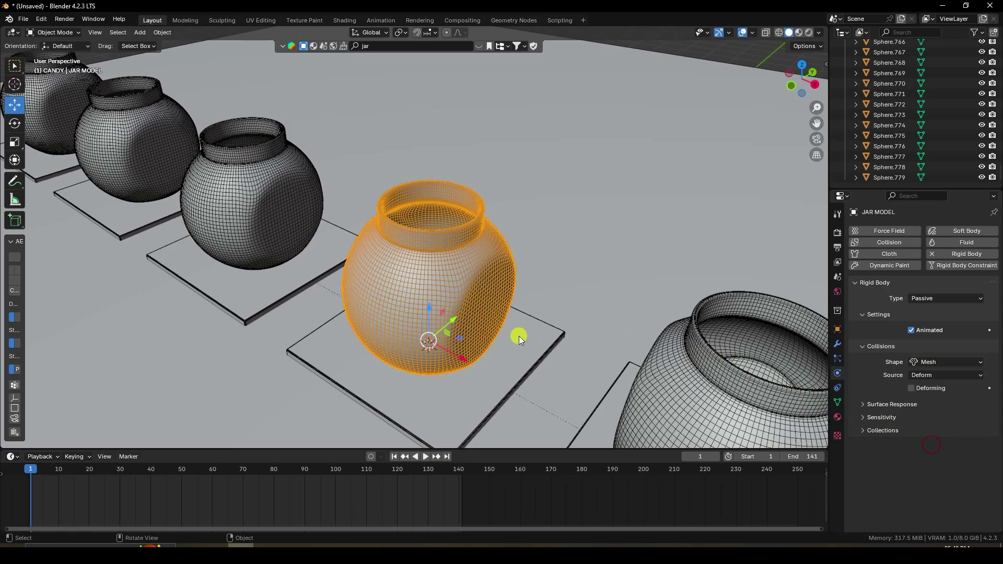
middle_drag(518, 336, 485, 340)
Step: Test-bake the rigid body simulation from the Scene's Rigid Body World cache
click(838, 277)
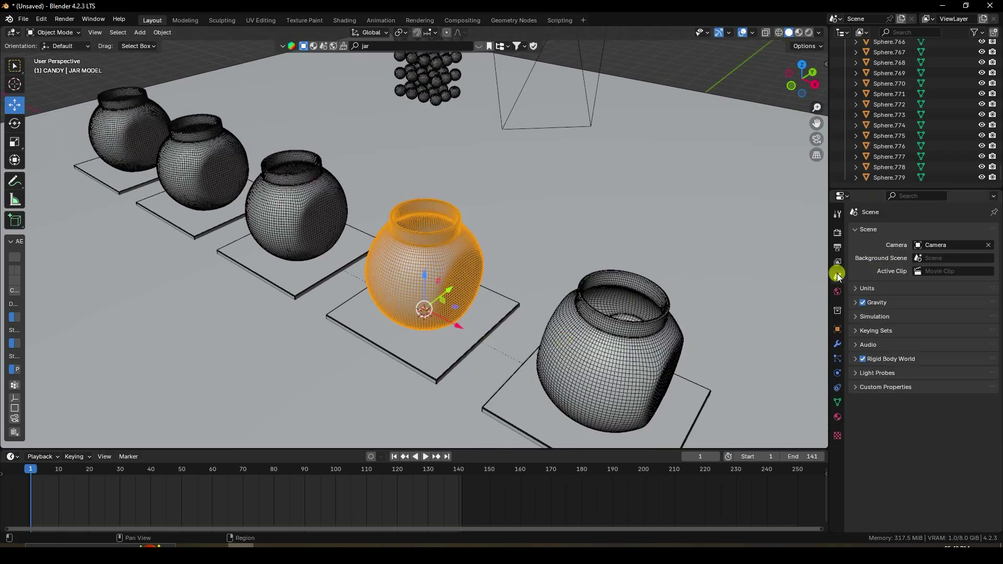
click(856, 359)
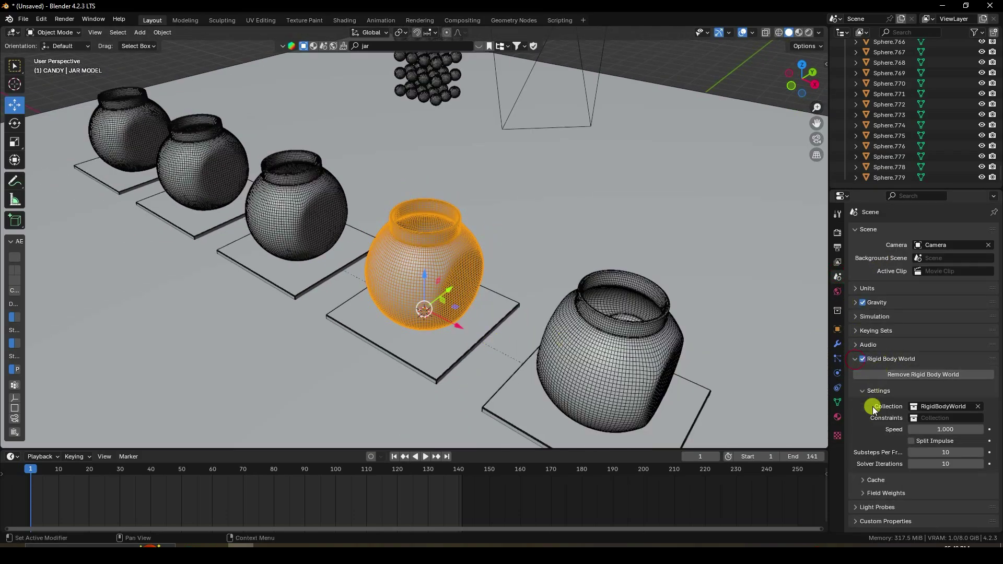
click(874, 480)
scroll(870, 454, down, 5)
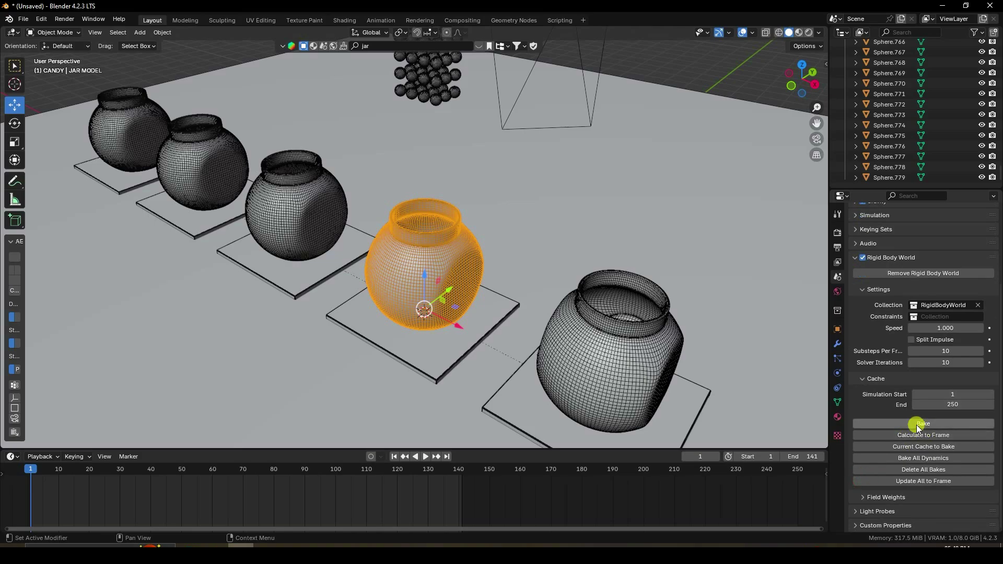
click(918, 424)
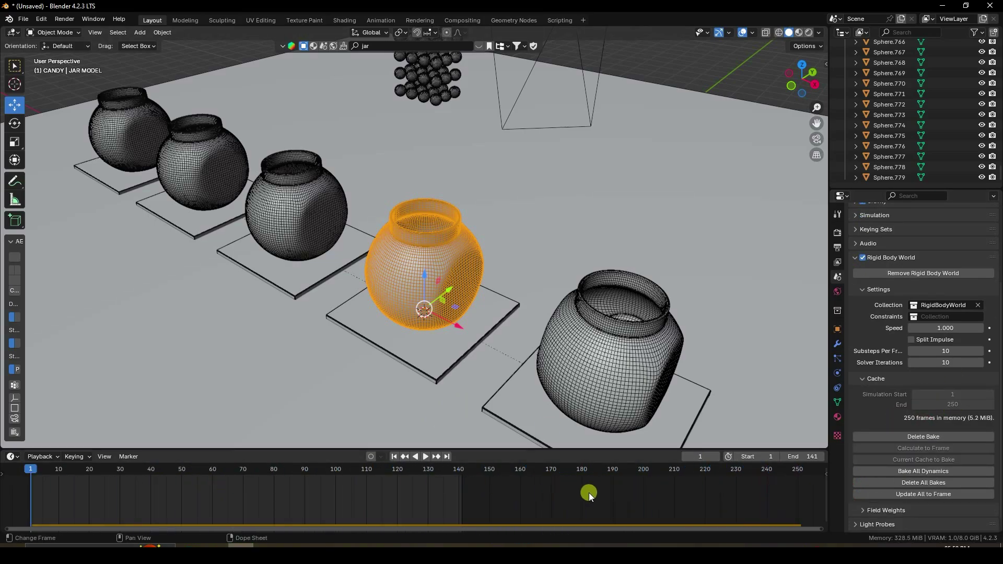
Step: Delete the test bake of the rigid body cache
key(KP_0)
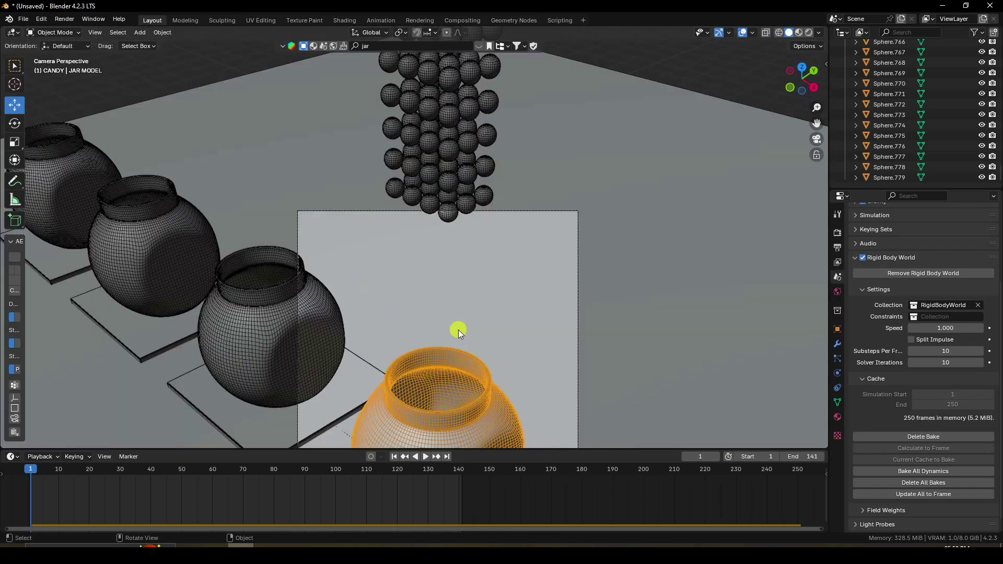
click(679, 79)
scroll(450, 221, up, 3)
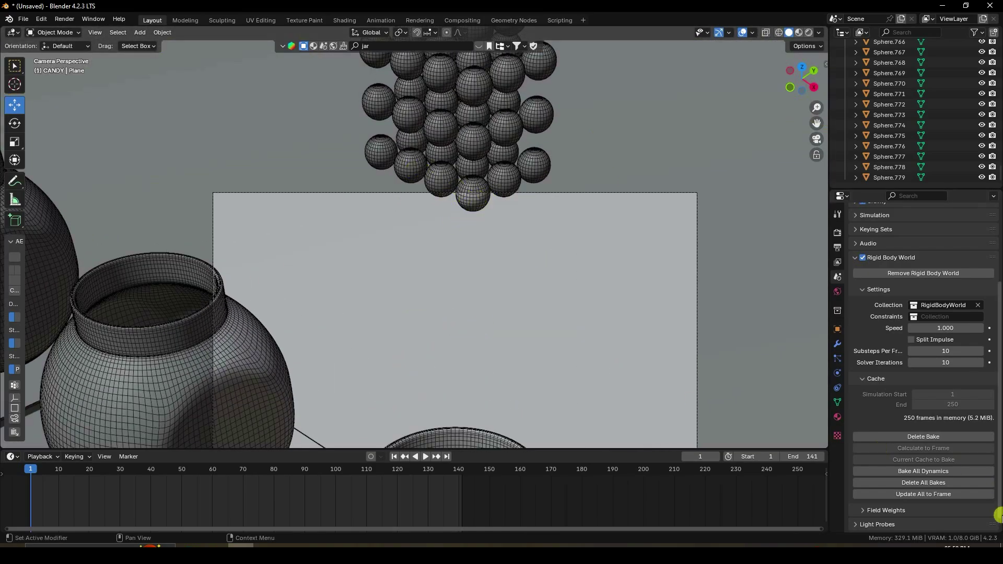
click(932, 435)
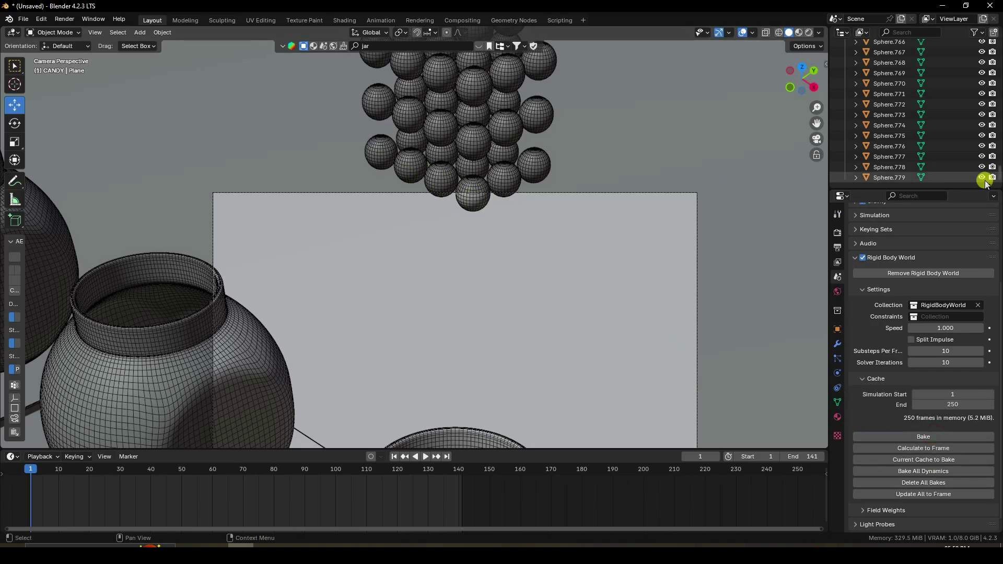
Step: Select every object in the CANDY collection
scroll(888, 115, up, 20)
click(871, 107)
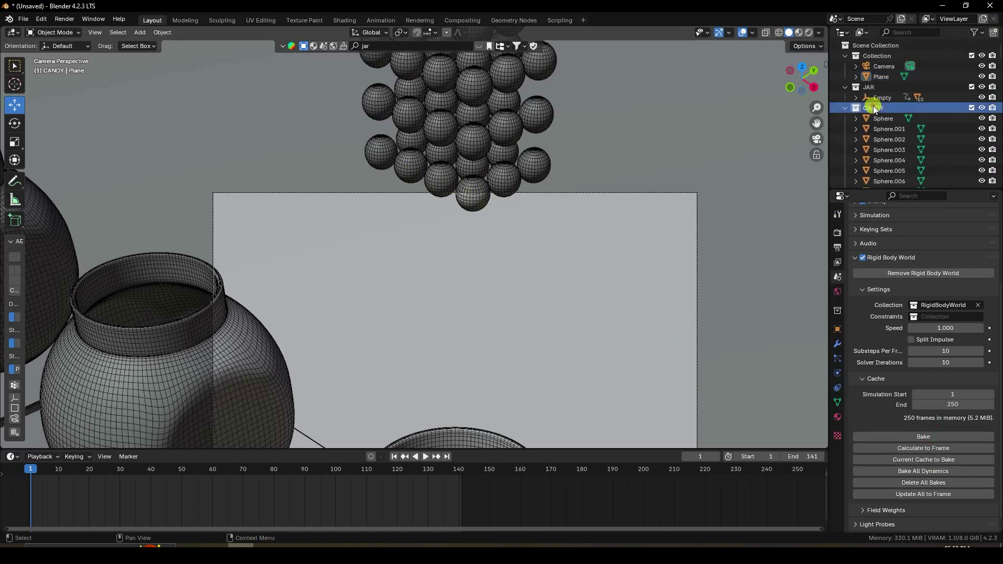
right_click(873, 107)
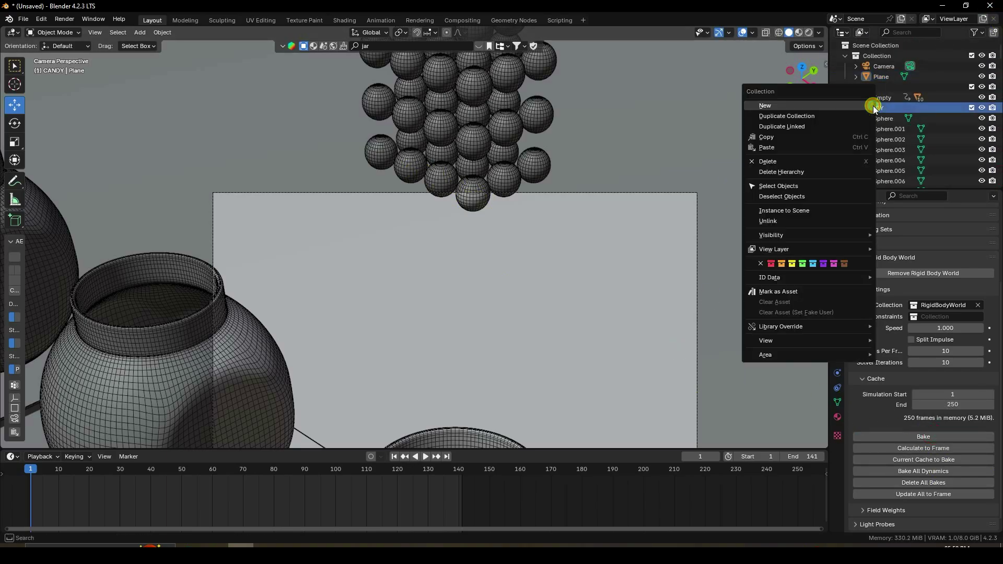
click(770, 185)
scroll(549, 253, down, 2)
scroll(548, 253, down, 2)
Step: In front orthographic view, raise the candy column about 0.41 m along Z
key(KP_1)
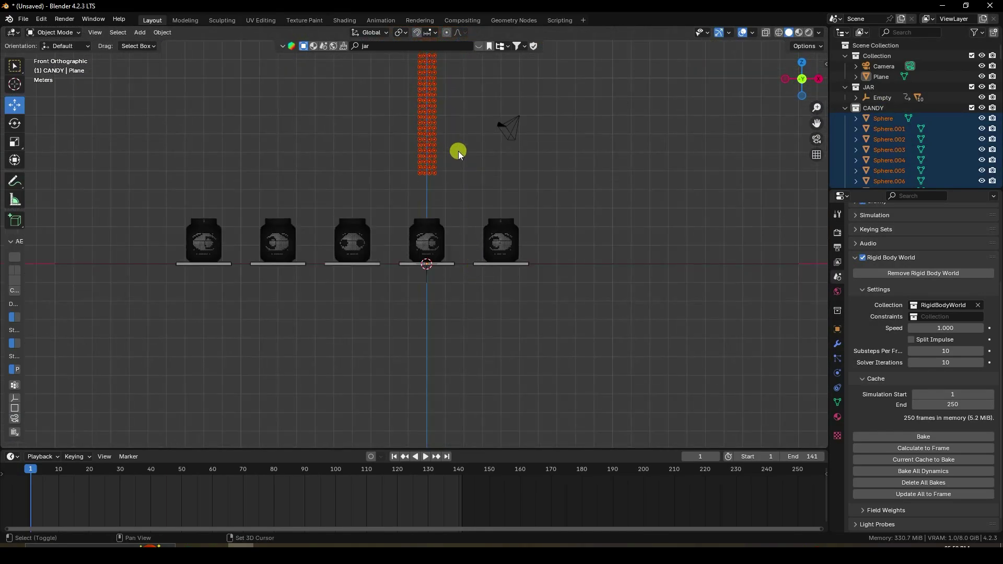
shift+middle_drag(458, 153, 448, 381)
scroll(424, 211, up, 4)
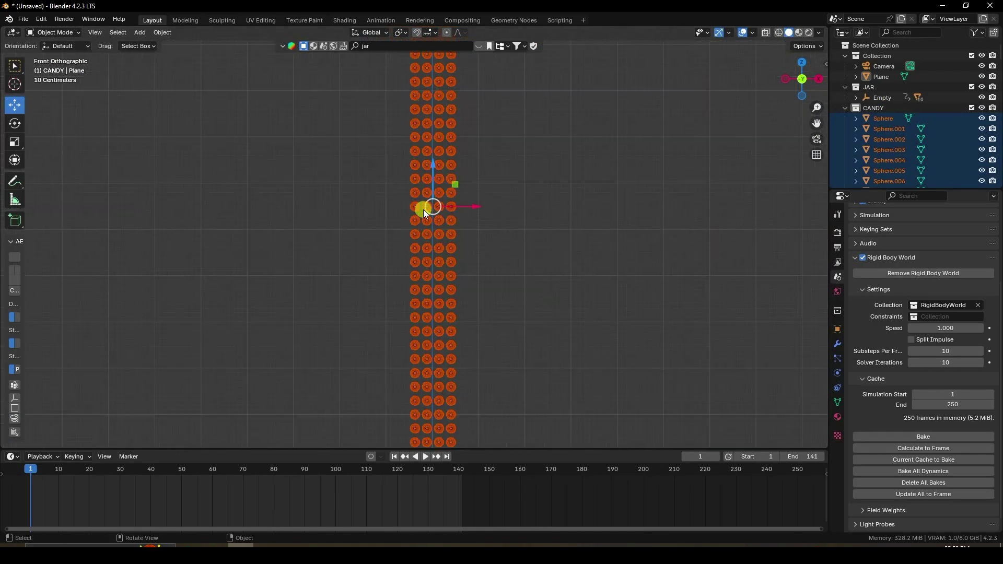
drag(433, 173, 432, 158)
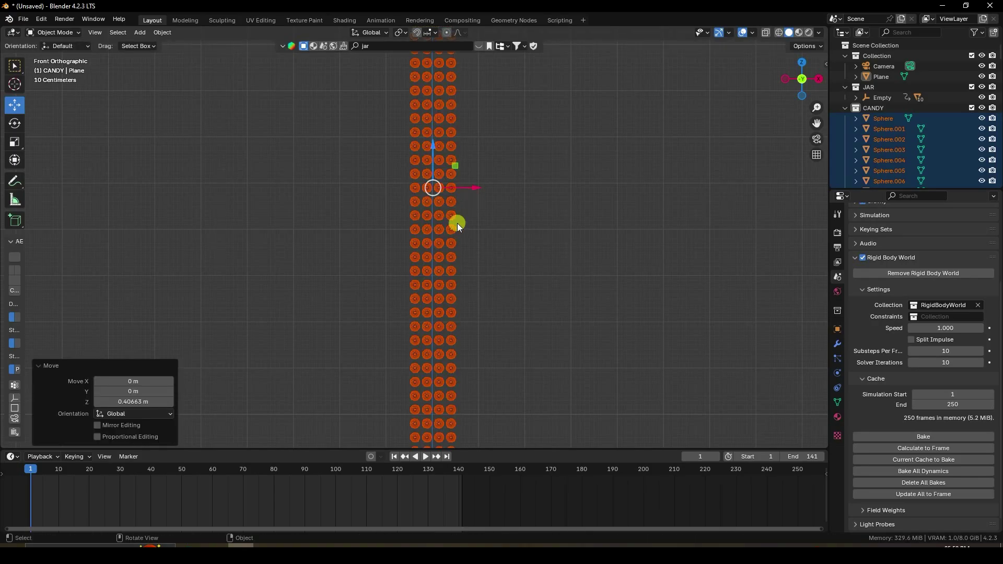
key(KP_0)
scroll(509, 300, down, 5)
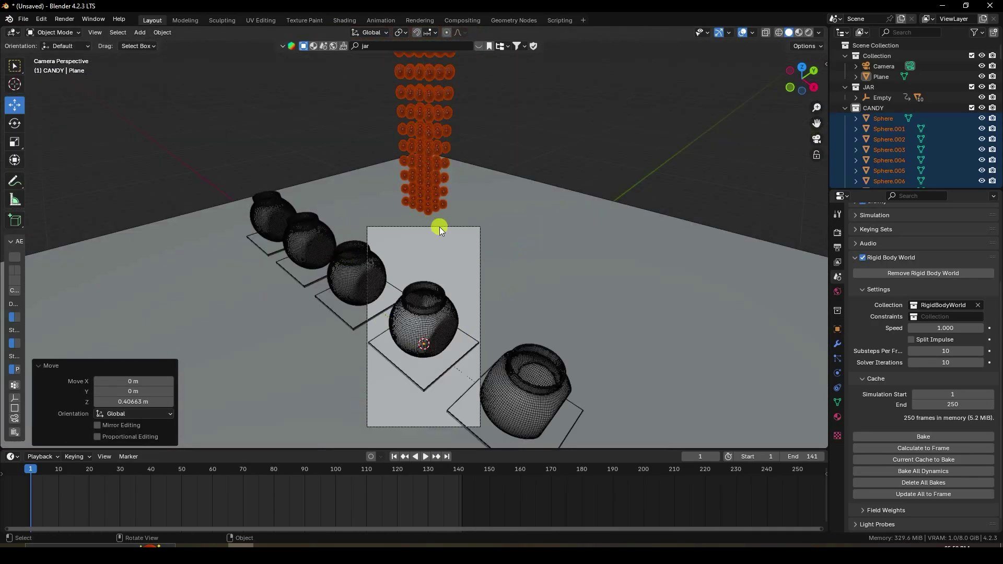
scroll(436, 283, up, 3)
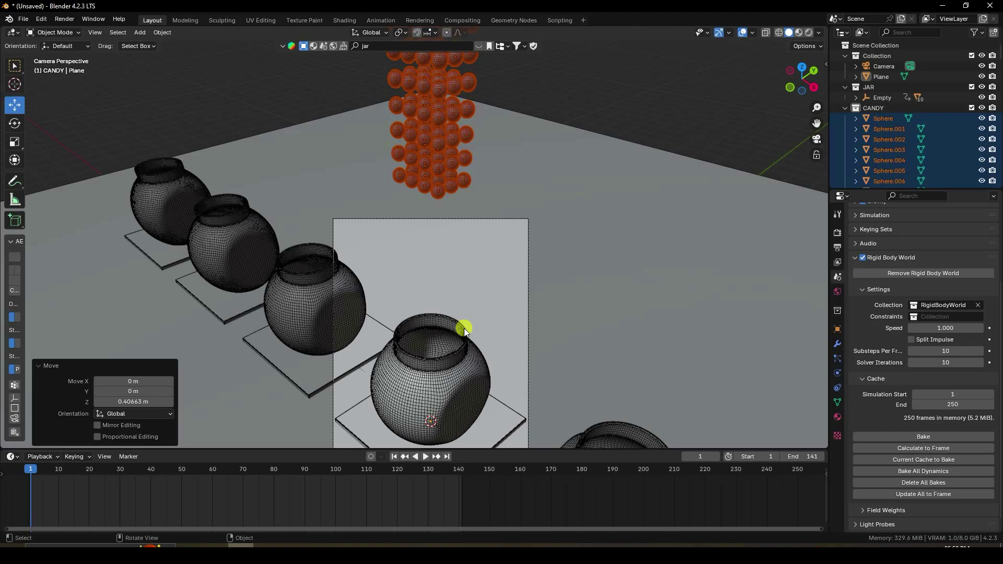
Step: Re-bake the rigid body simulation and enlarge the 3D view above the timeline
click(924, 436)
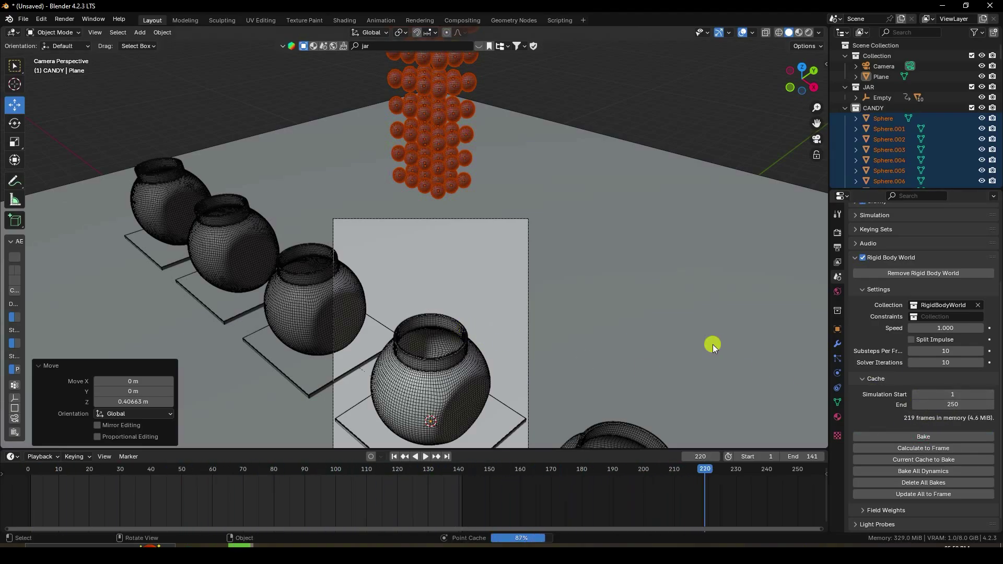
shift+middle_drag(460, 249, 472, 136)
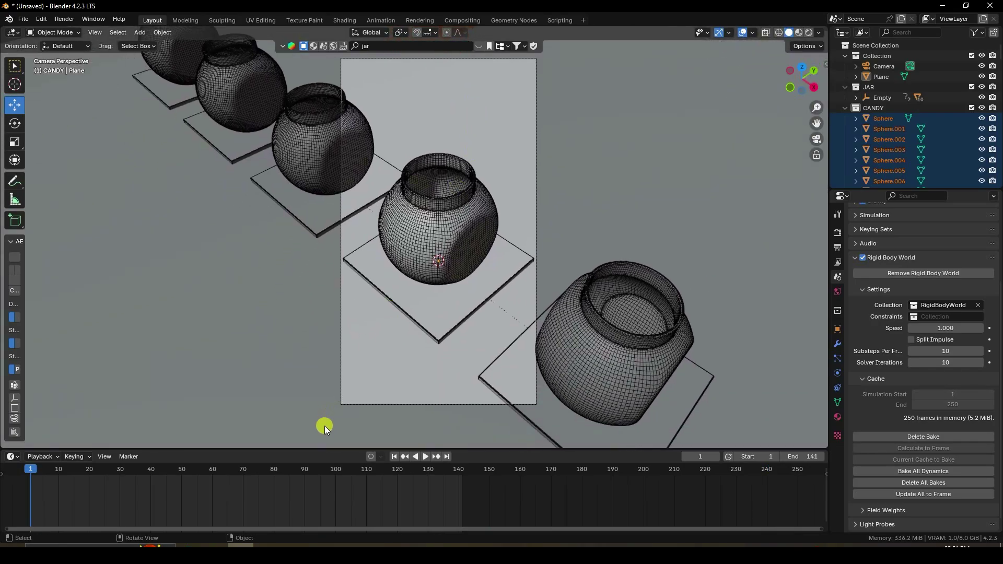
drag(327, 448, 313, 496)
shift+scroll(411, 284, up, 1)
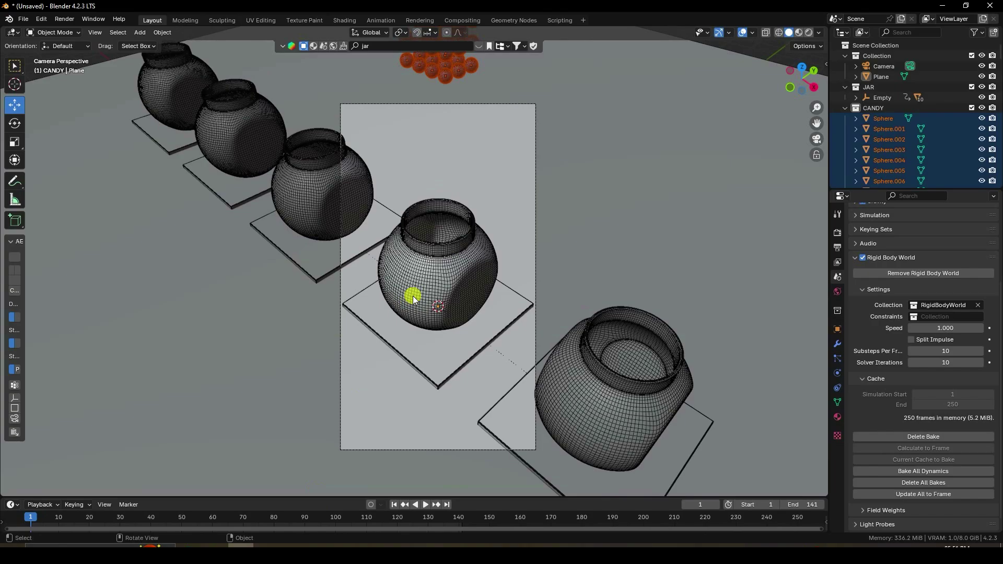
scroll(412, 291, up, 2)
Step: Play the candy drop into the central jar, then stop and return to frame 1
click(426, 505)
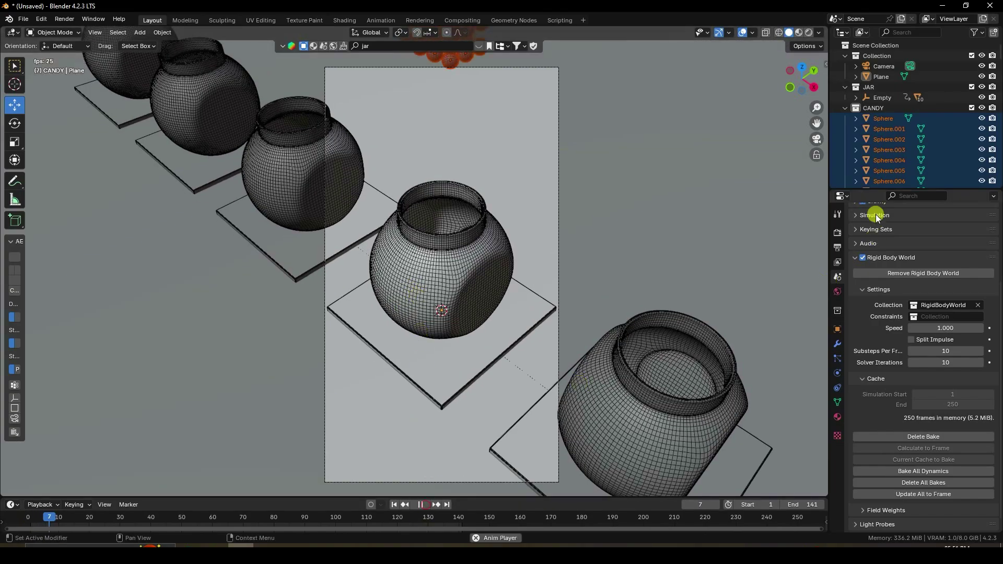
click(845, 108)
scroll(477, 264, up, 3)
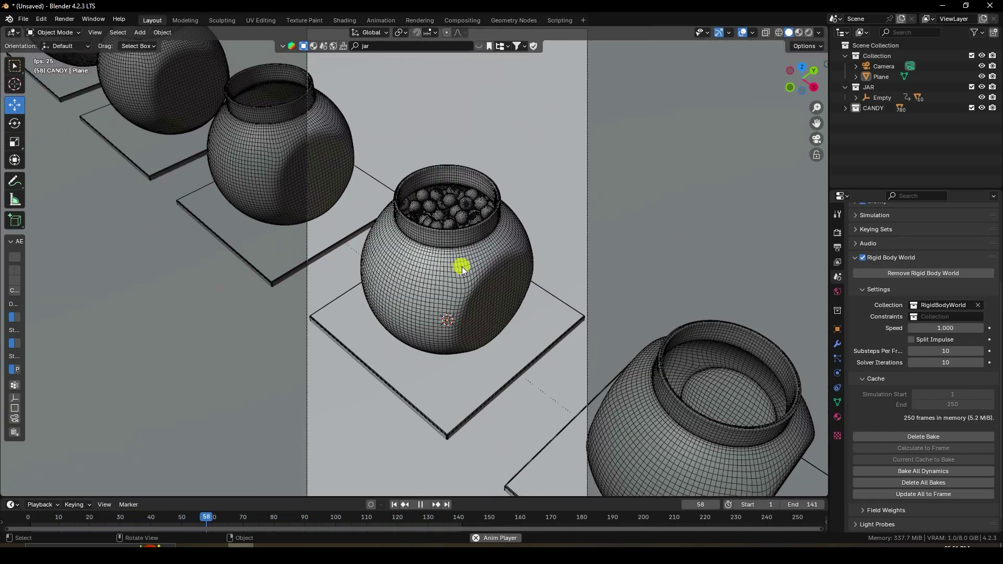
click(848, 144)
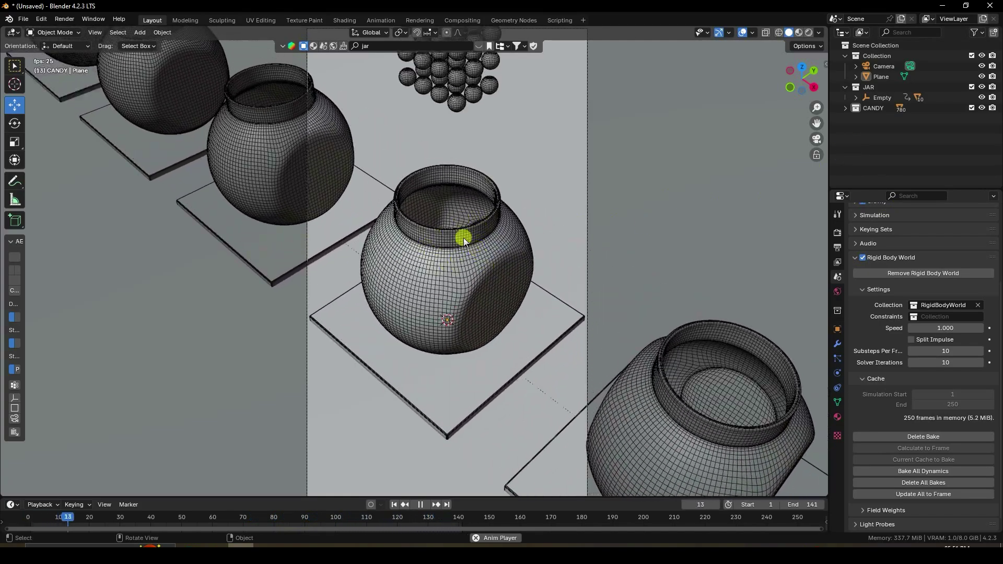
drag(506, 500, 503, 490)
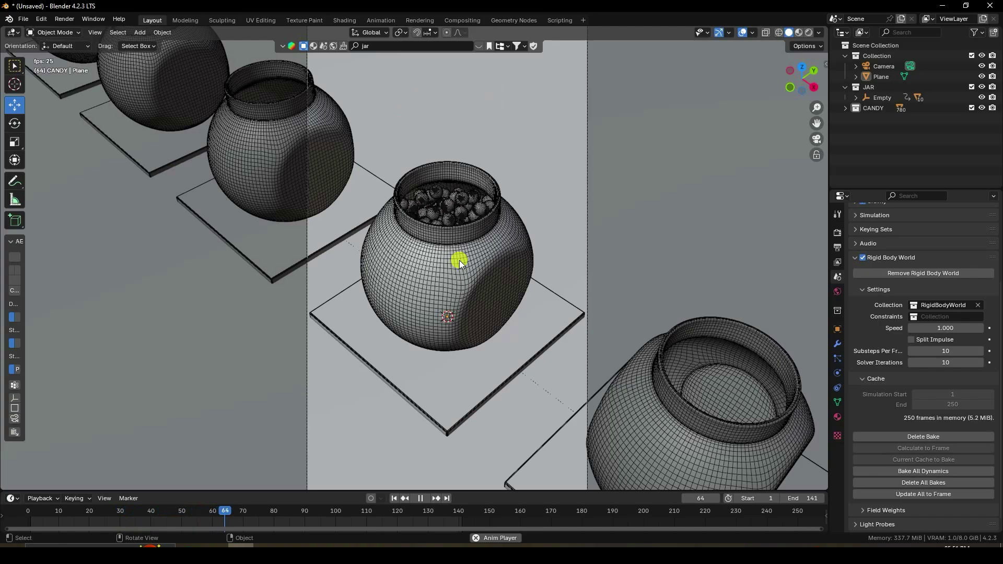
click(424, 499)
click(394, 498)
click(23, 20)
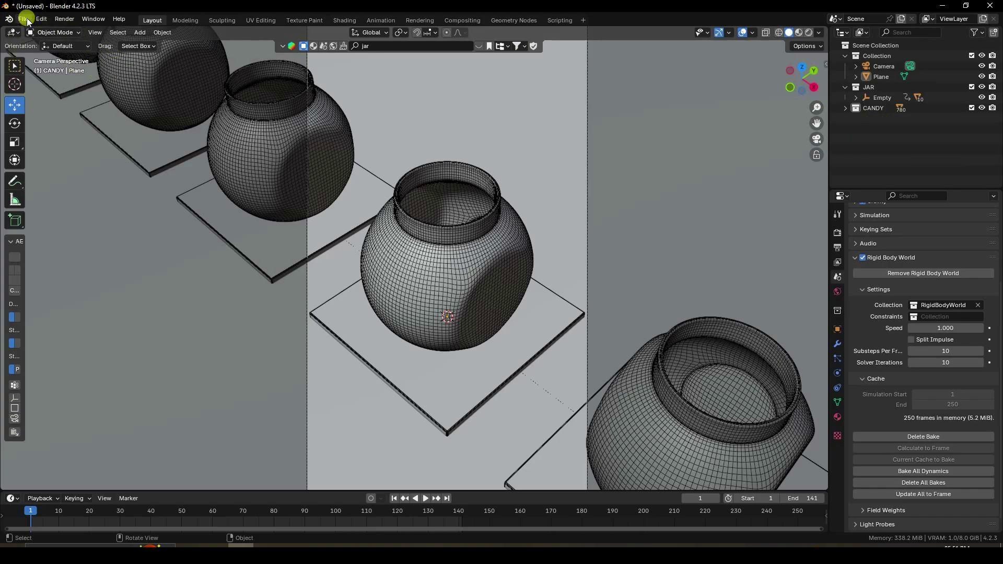
Step: Append all seven materials from Desktop/Candy loop/NEW.blend, then select the first candy Sphere
click(27, 21)
click(50, 141)
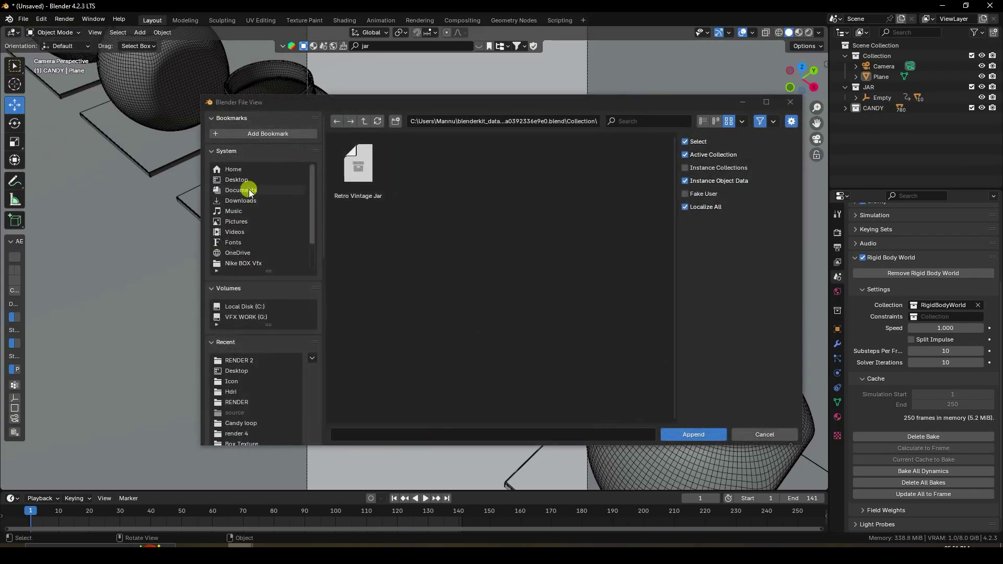
click(237, 179)
double_click(391, 164)
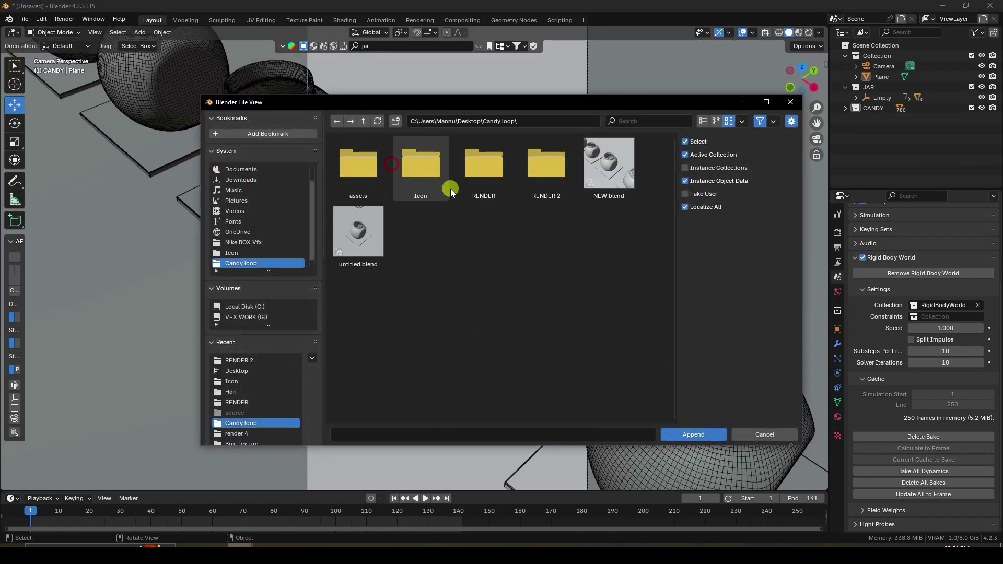
double_click(607, 163)
double_click(487, 236)
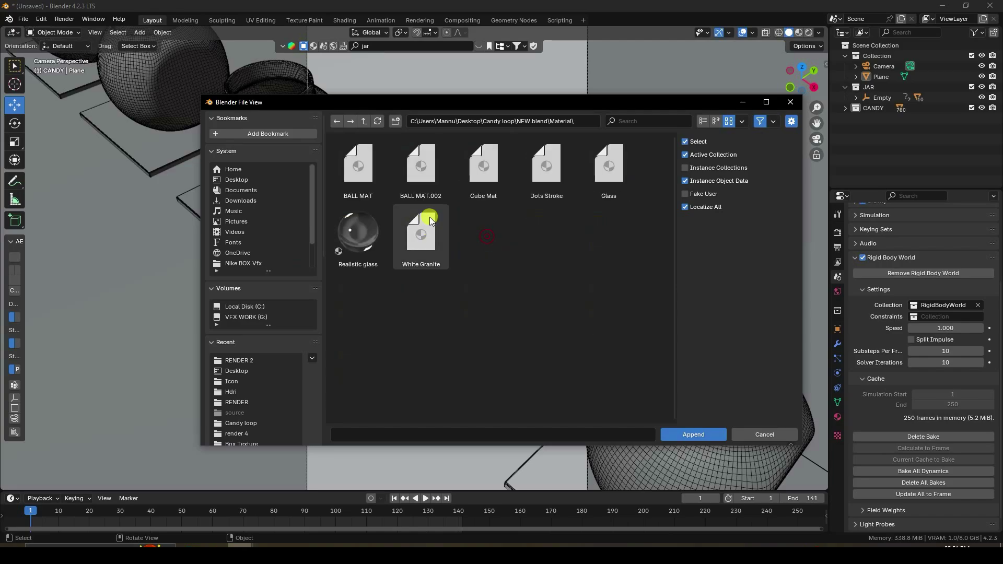
drag(640, 315, 129, 68)
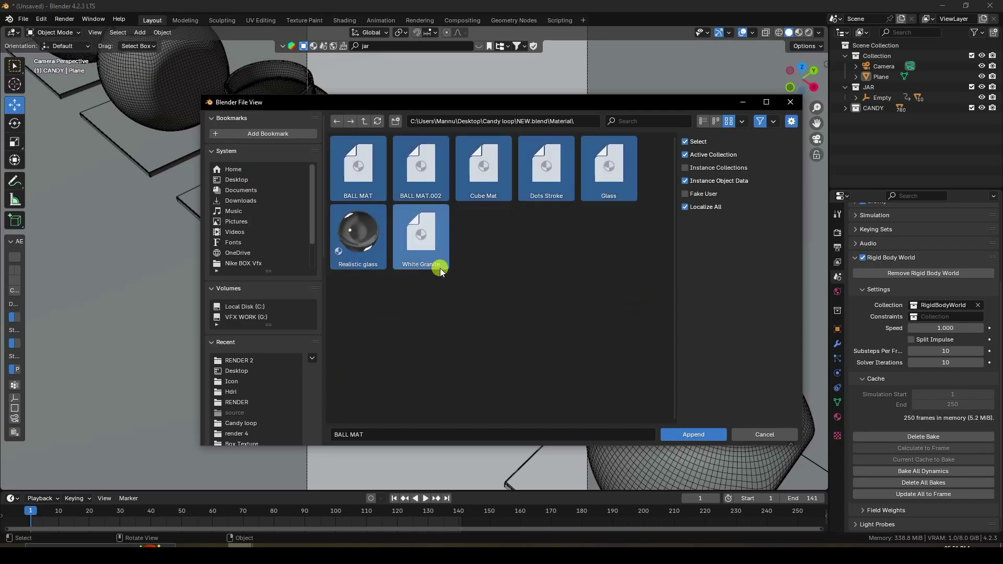
click(695, 436)
click(845, 107)
click(885, 118)
Step: Assign the BALL MAT material to the first candy Sphere
click(836, 416)
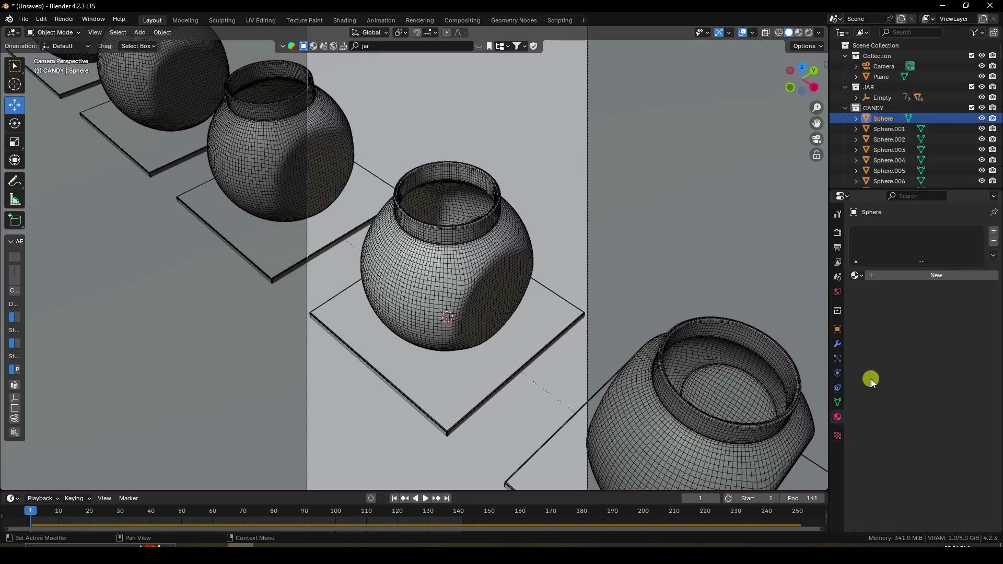
click(855, 275)
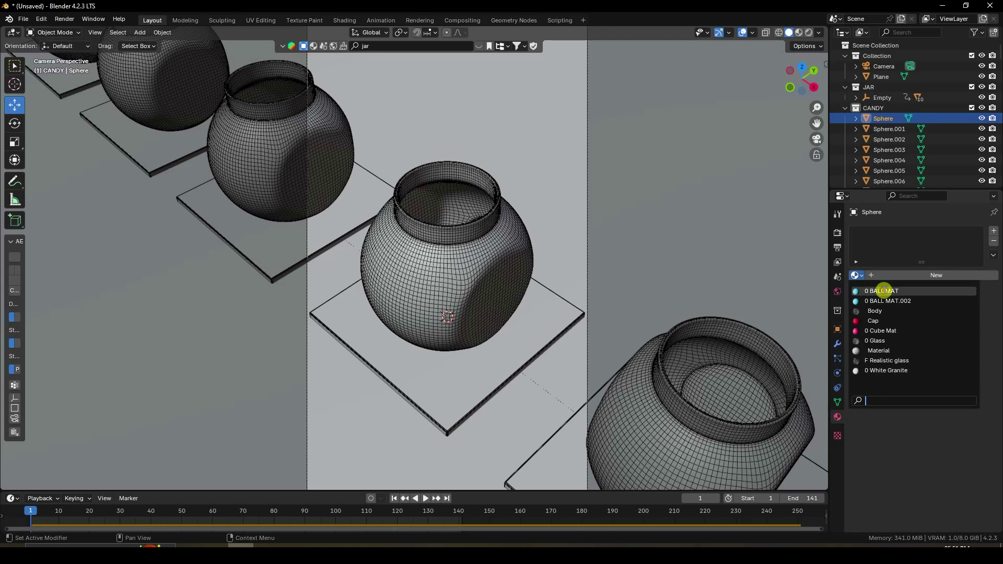
click(882, 291)
Step: Link BALL MAT to all spheres through Sphere.779, then play the drop to frame 61
drag(998, 46, 997, 253)
shift+click(903, 180)
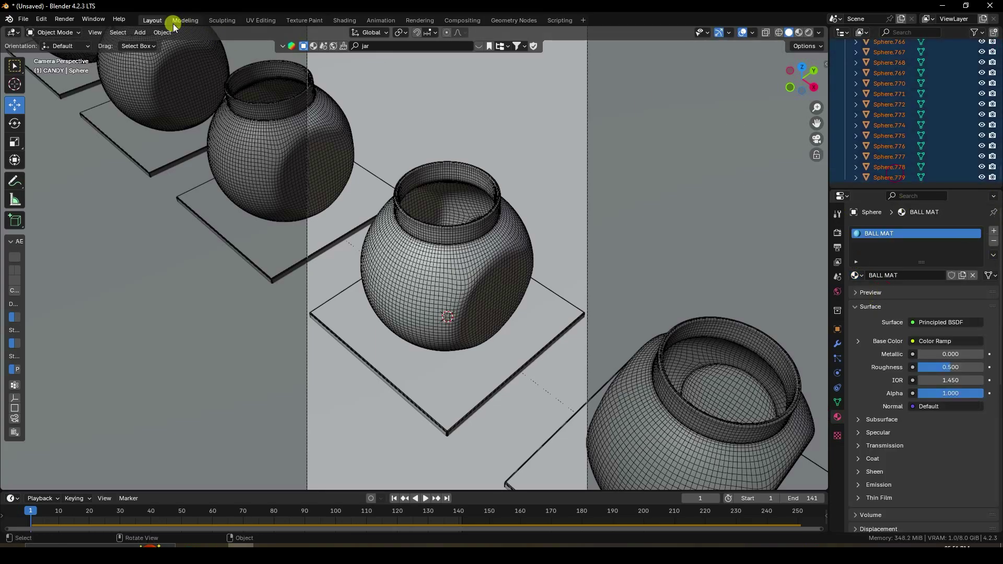
click(163, 33)
mouse_move(192, 261)
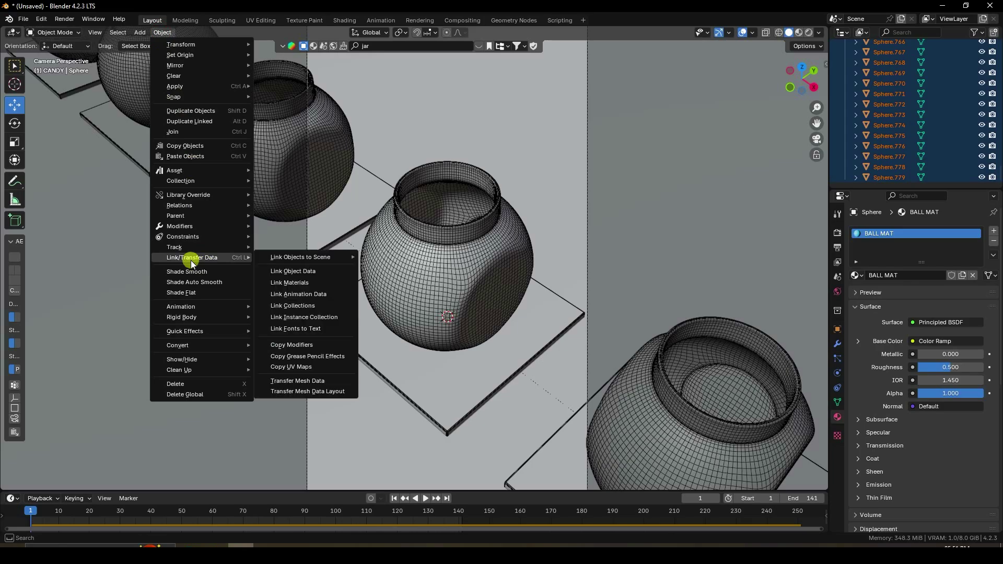
click(291, 283)
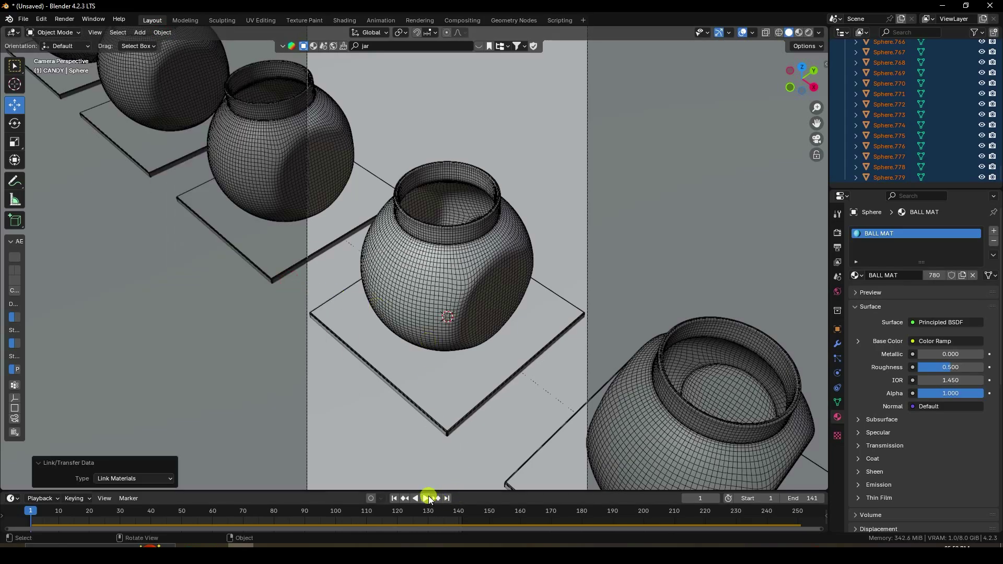
click(427, 498)
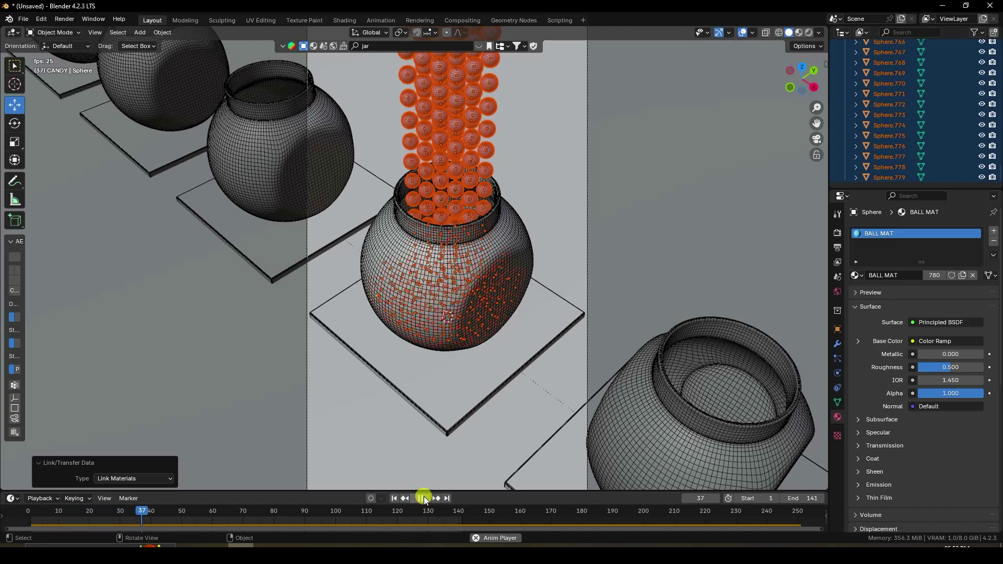
click(424, 498)
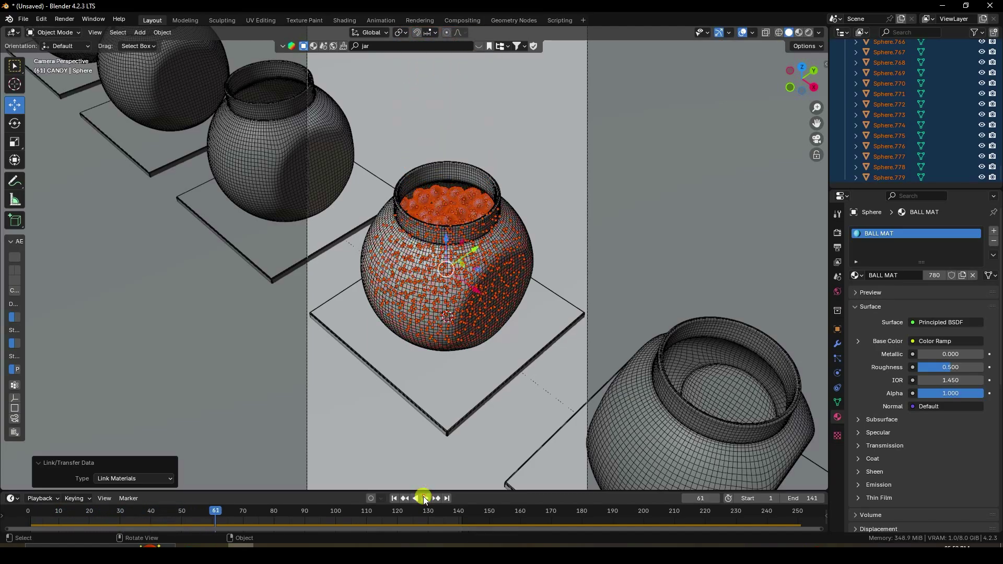
Step: Switch the viewport to Rendered shading
click(809, 32)
click(663, 177)
scroll(531, 97, up, 5)
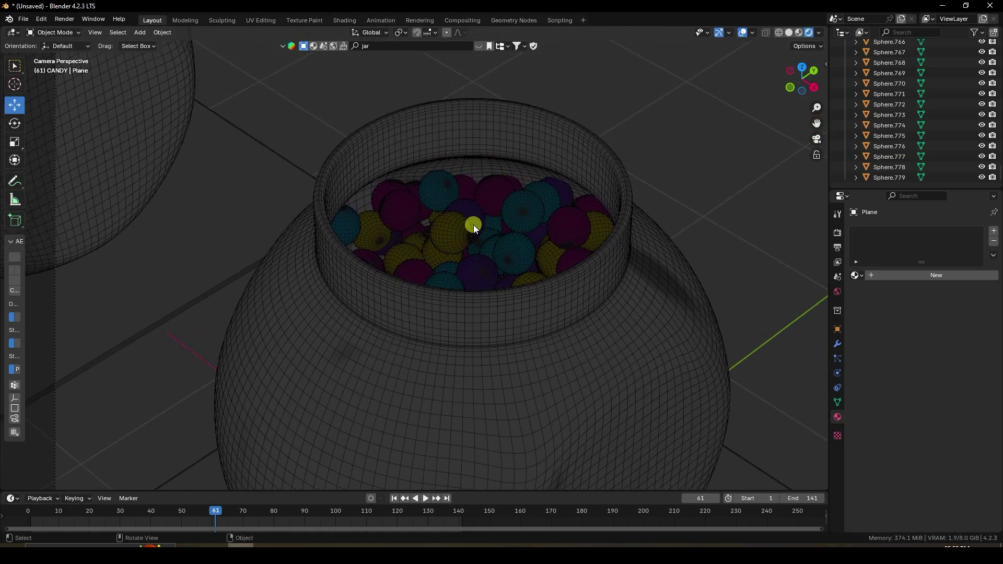
scroll(510, 324, down, 5)
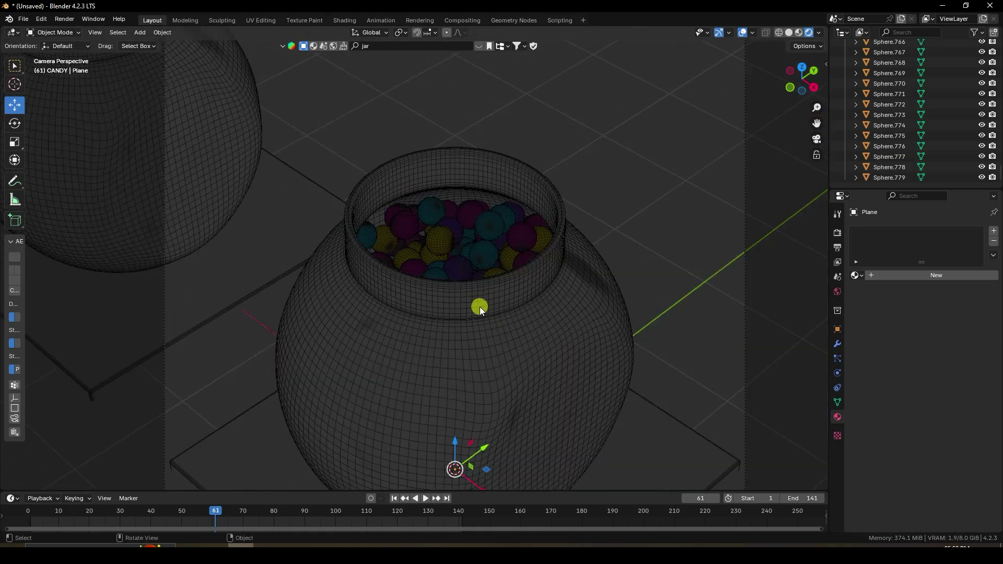
Step: Set the World colour to an Environment Texture loading artist_workshop_4k.exr from the Hdri folder
click(837, 291)
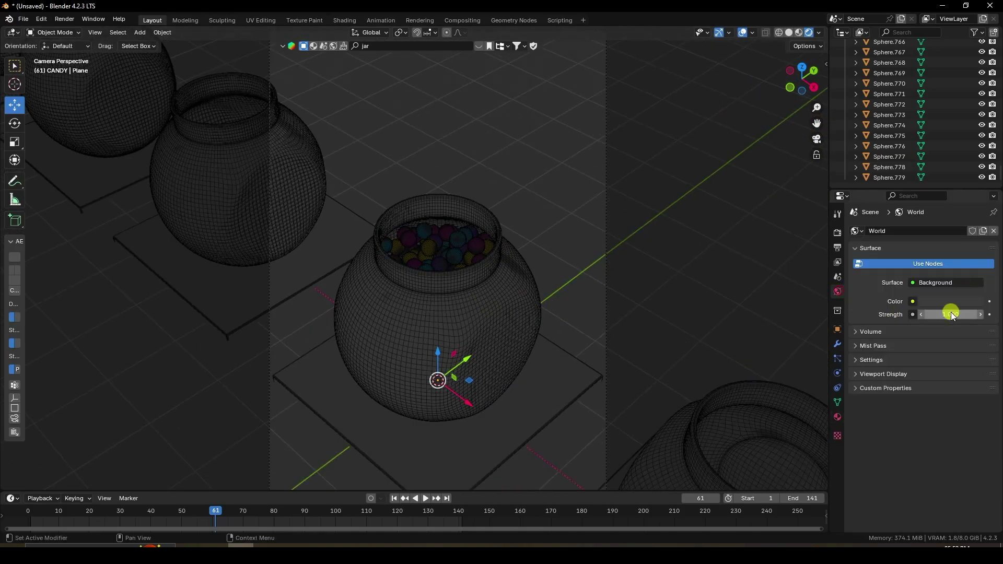
click(913, 301)
click(672, 348)
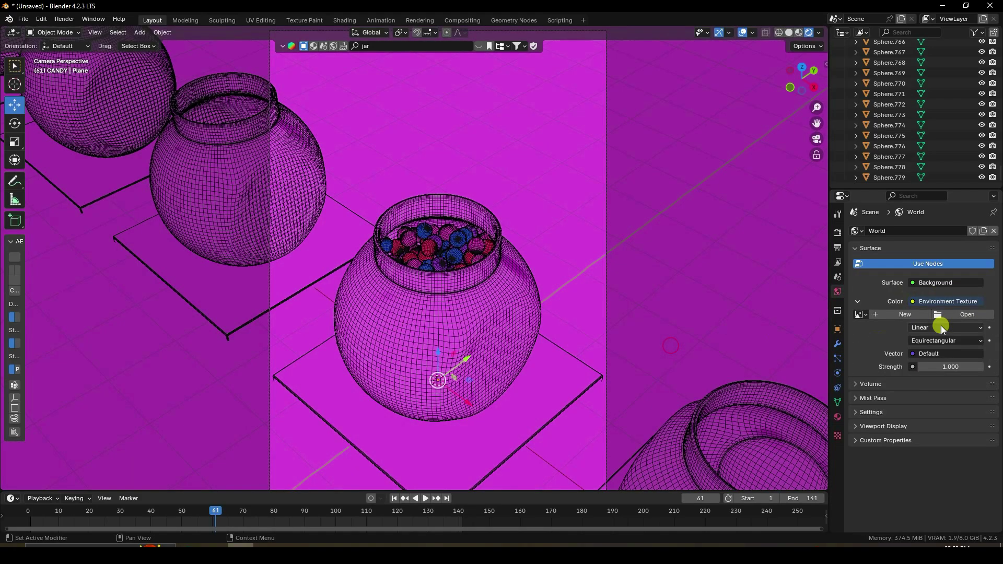
click(949, 314)
click(240, 391)
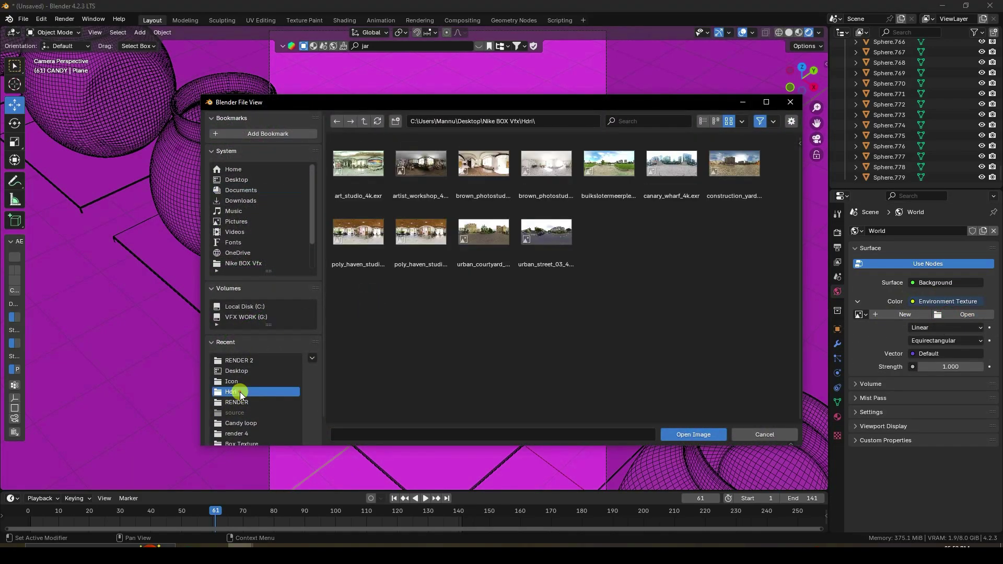
double_click(417, 164)
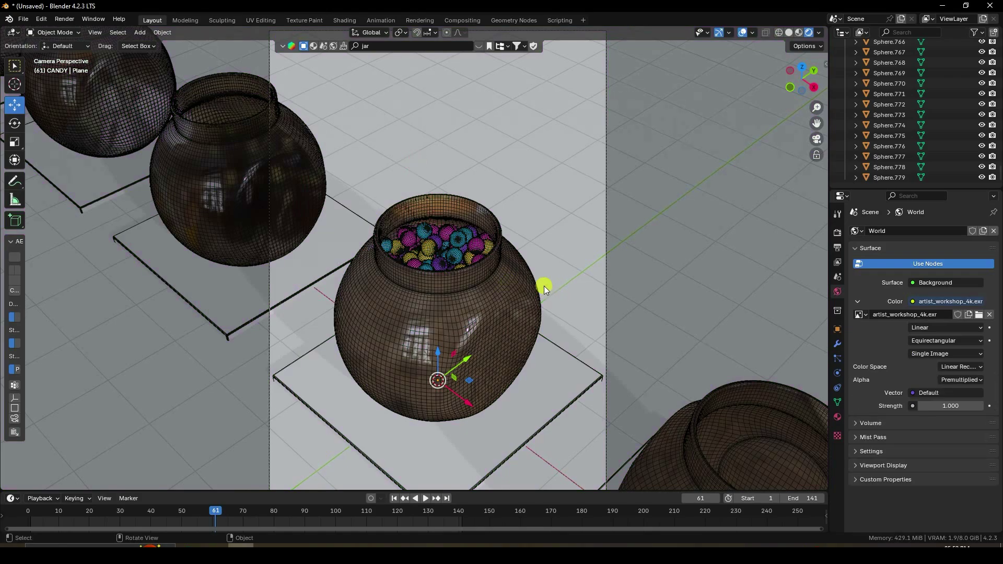
key(KP_0)
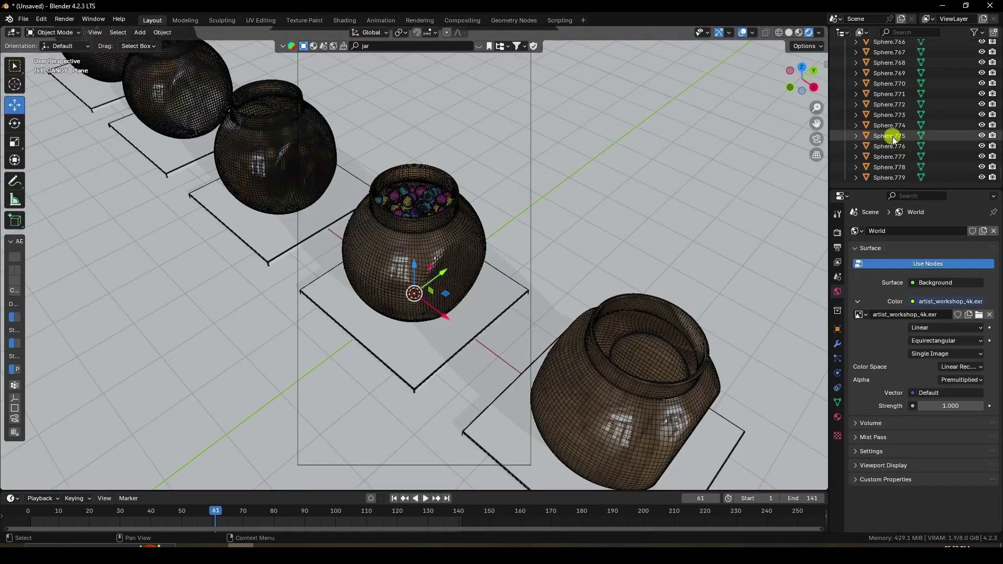
middle_drag(405, 202, 414, 221)
scroll(414, 222, down, 3)
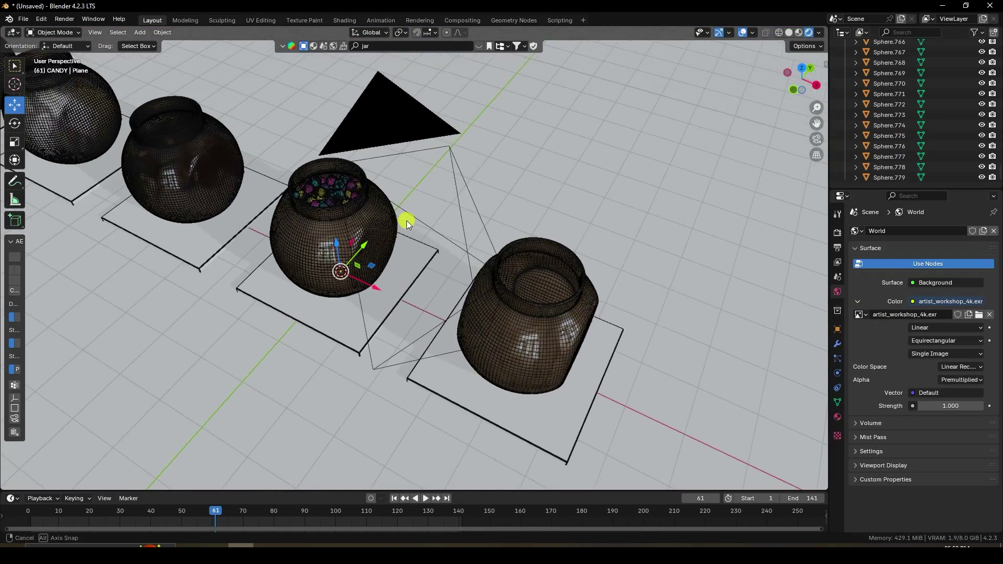
drag(999, 176, 998, 47)
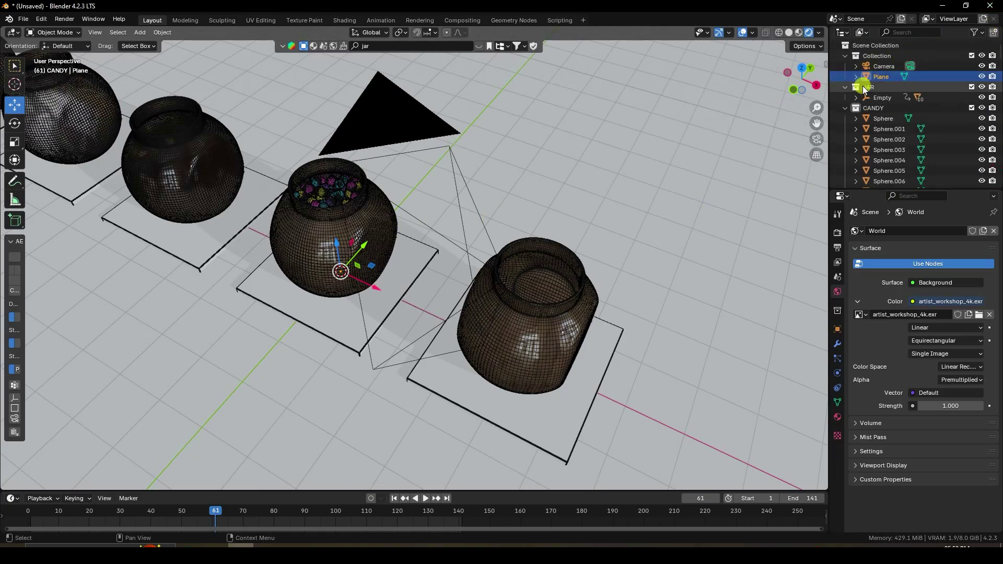
Step: Add an Area light to Collection and raise it to about 7.4 m above the jars
click(845, 107)
click(871, 56)
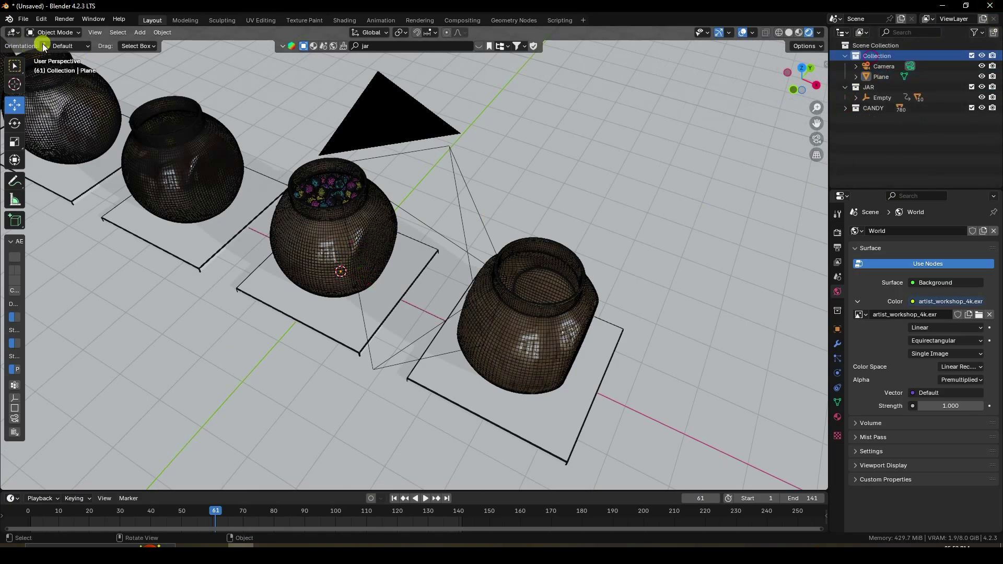
click(139, 32)
mouse_move(156, 171)
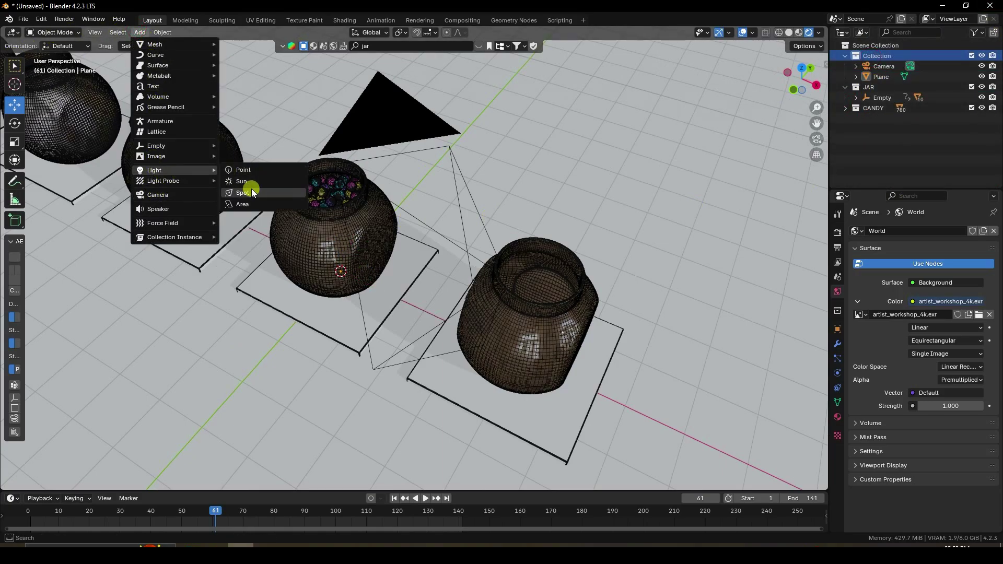
click(242, 204)
scroll(241, 202, down, 8)
middle_drag(384, 305, 381, 265)
drag(406, 303, 409, 246)
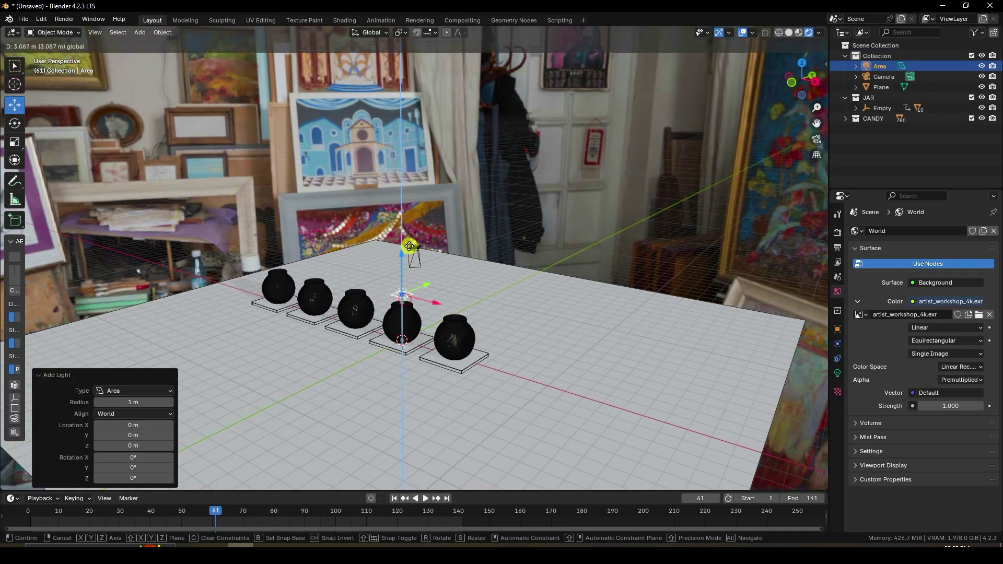
drag(404, 184, 404, 181)
Step: Set the area light's power to 200 W and its size to 3 m
click(838, 372)
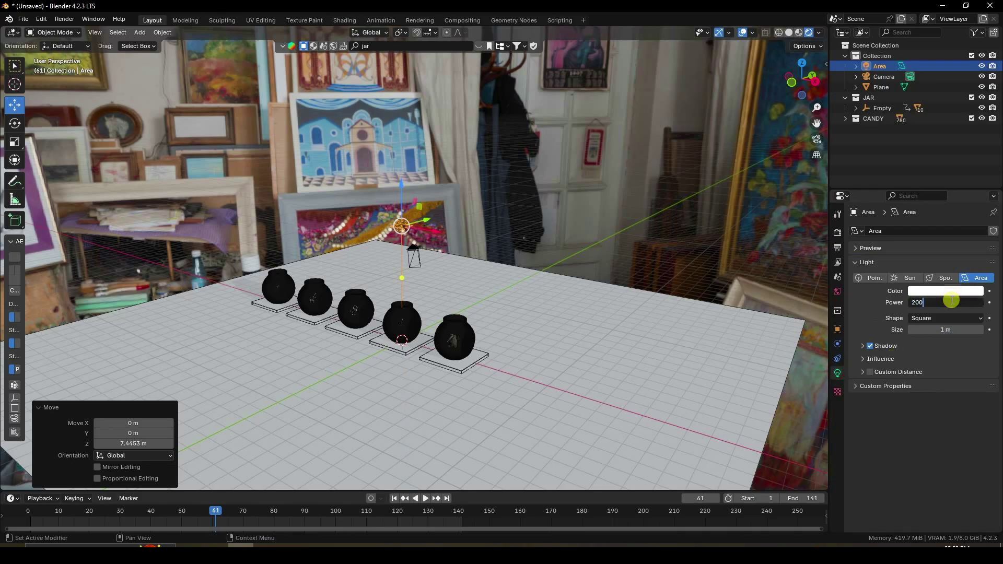
key(Return)
click(947, 329)
text(3)
key(Return)
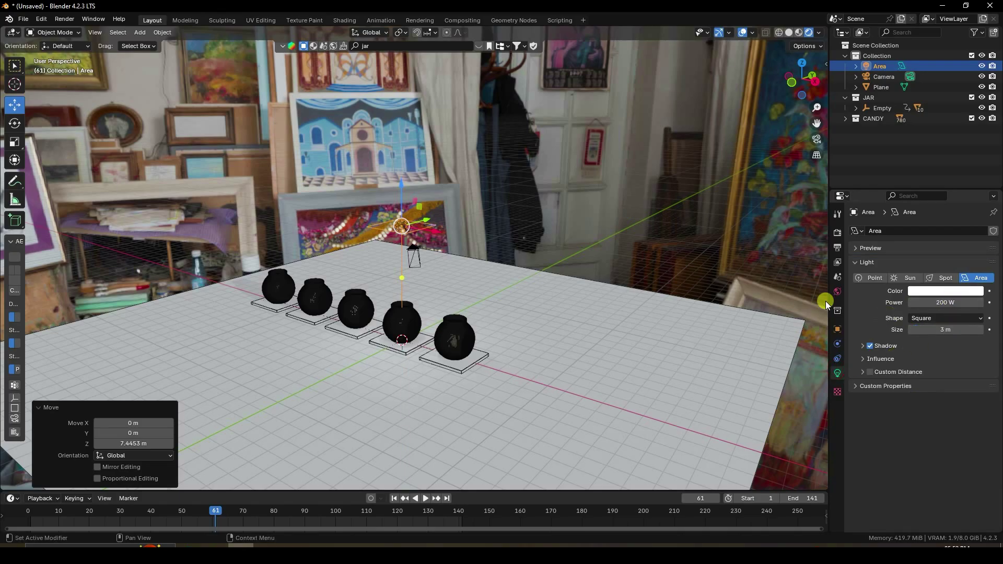
key(KP_0)
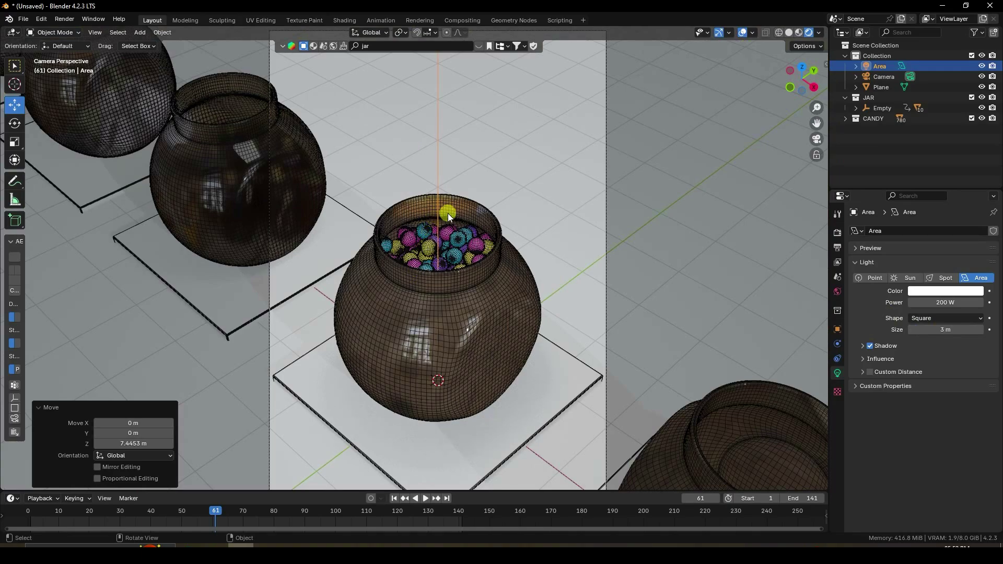
Step: Set the render engine to Cycles on GPU Compute with 256 max render samples
click(837, 232)
click(945, 229)
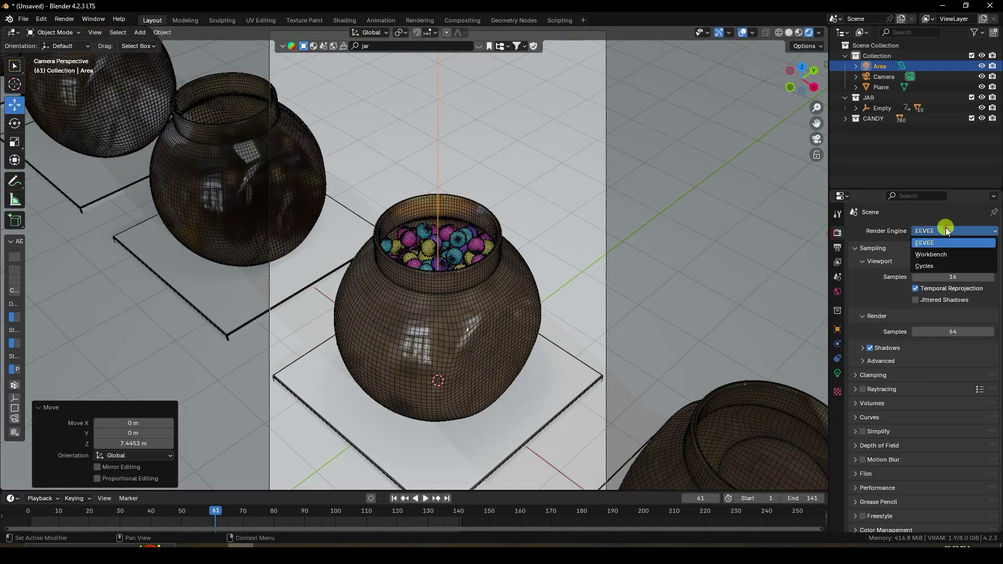
click(924, 267)
click(928, 258)
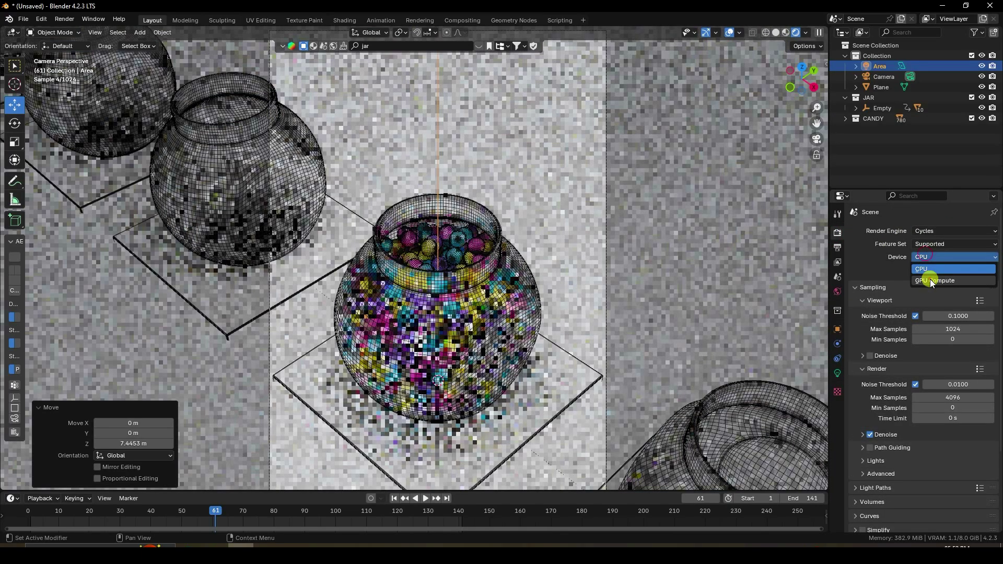
click(930, 281)
click(950, 382)
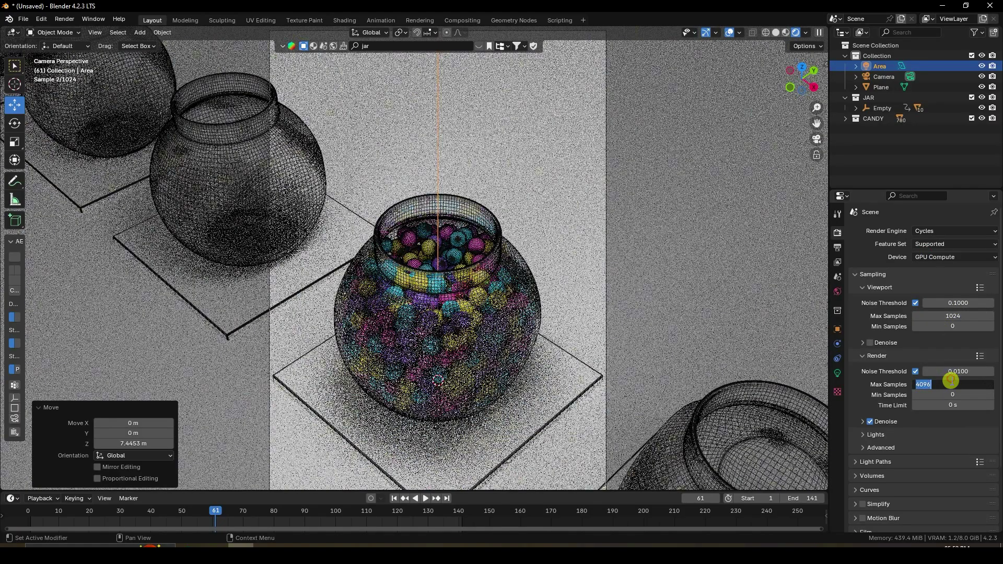
text(256)
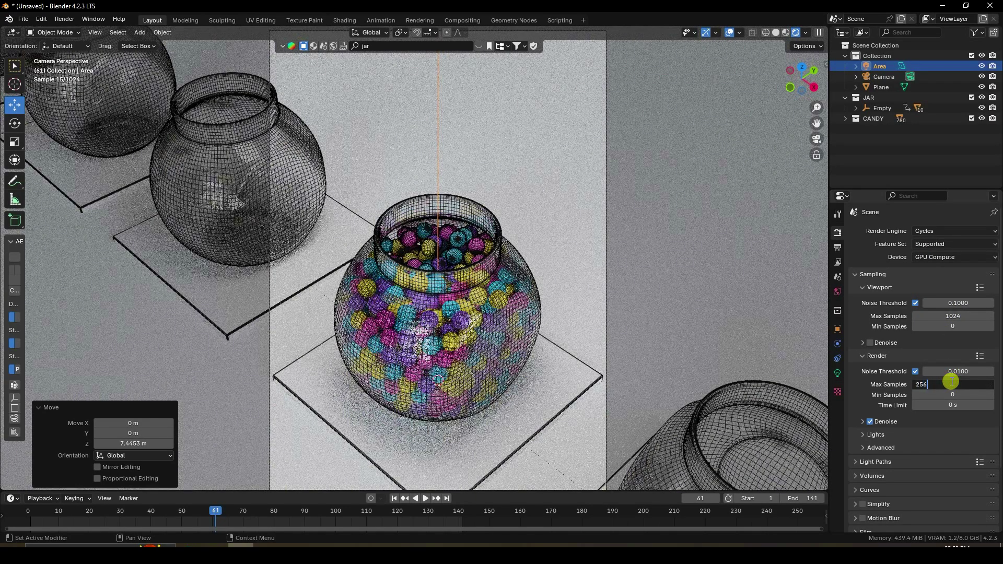
key(Return)
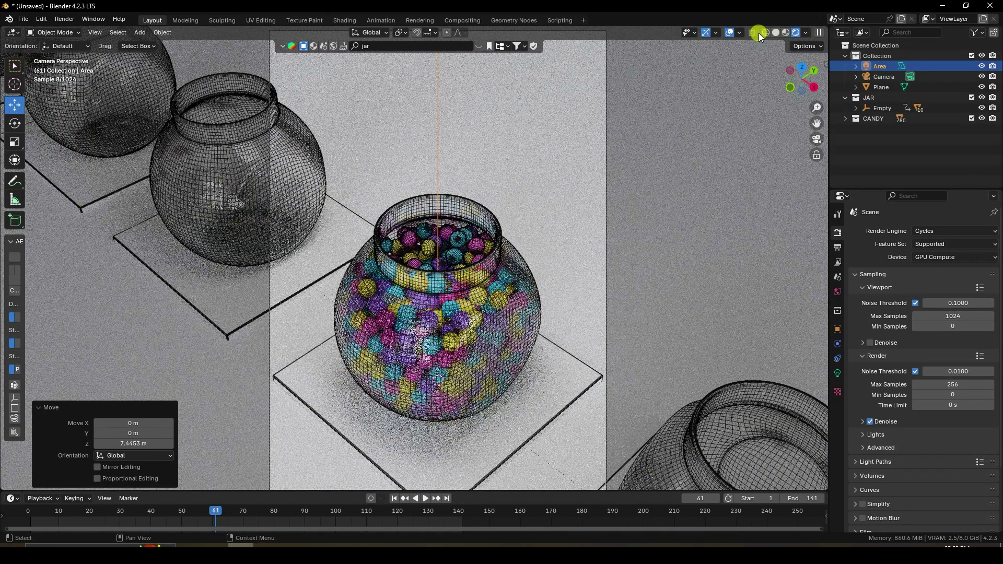
Step: Hide the wireframe viewport overlay and select the centre jar's plinth Cube
click(737, 32)
click(672, 220)
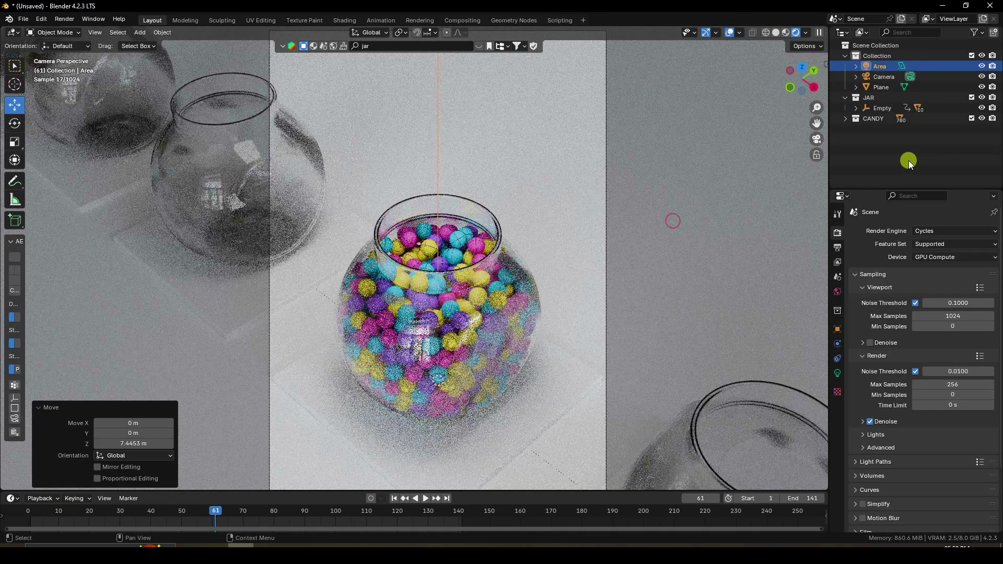
click(884, 152)
click(556, 387)
scroll(532, 367, down, 2)
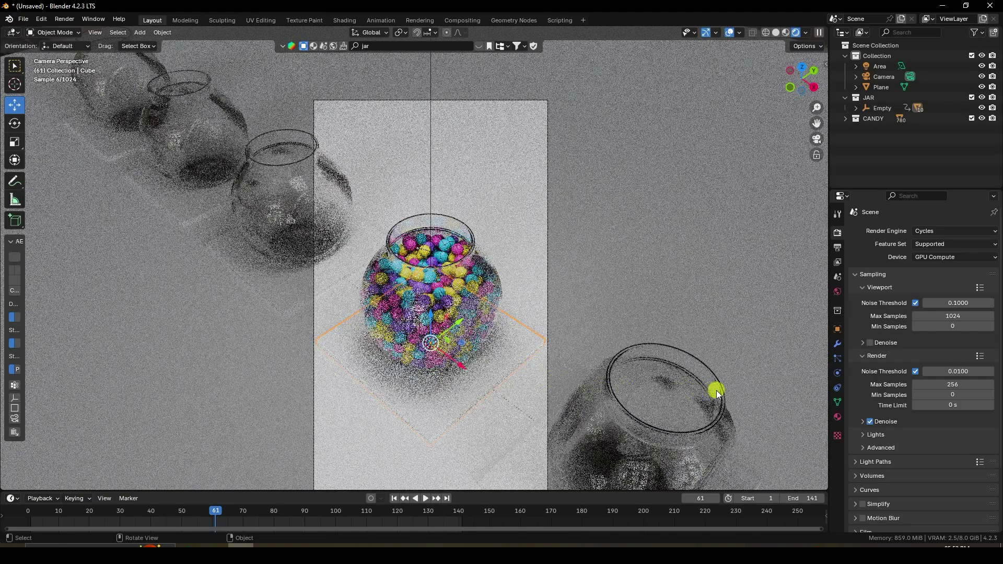
Step: Create a new material on the Cube with base colour HSV 0.9 / 1 / 1
click(837, 417)
click(915, 277)
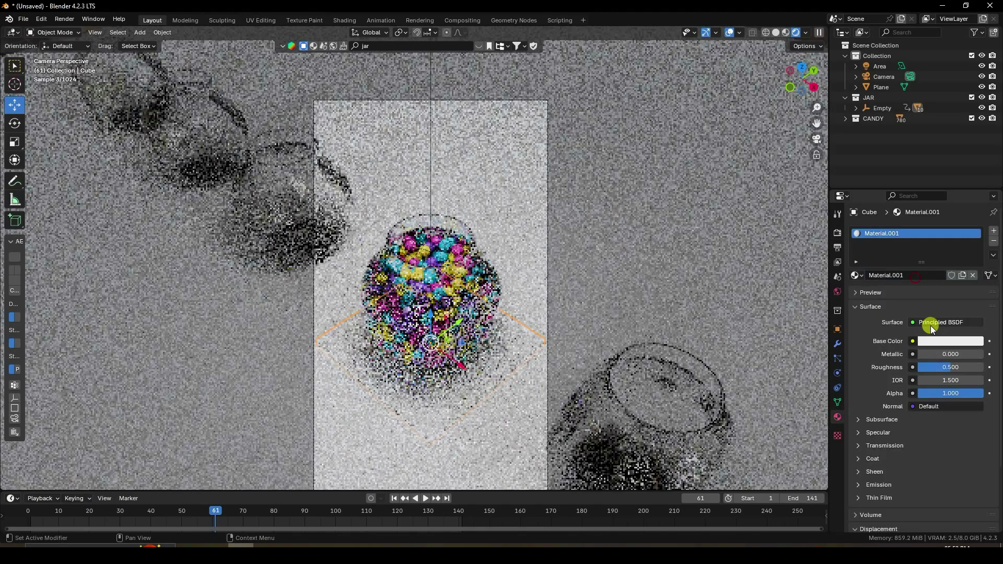
click(932, 340)
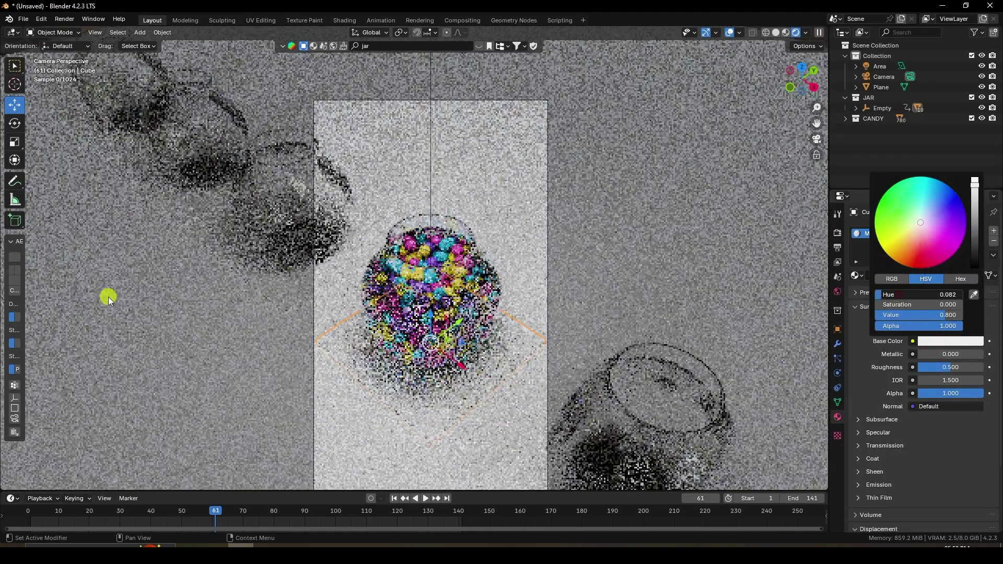
click(888, 294)
text(0.9)
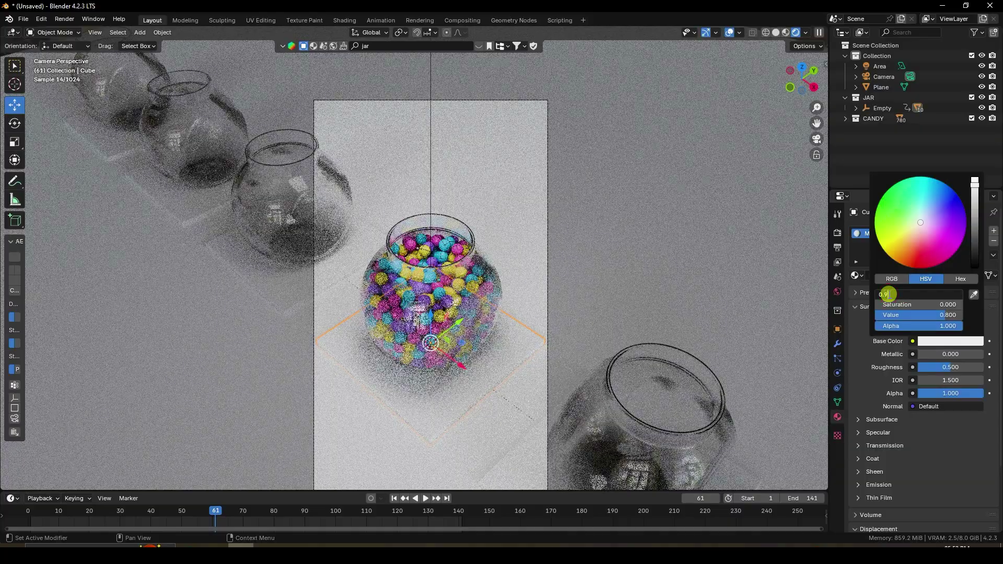
key(Tab)
text(1)
key(Tab)
text(1)
key(Return)
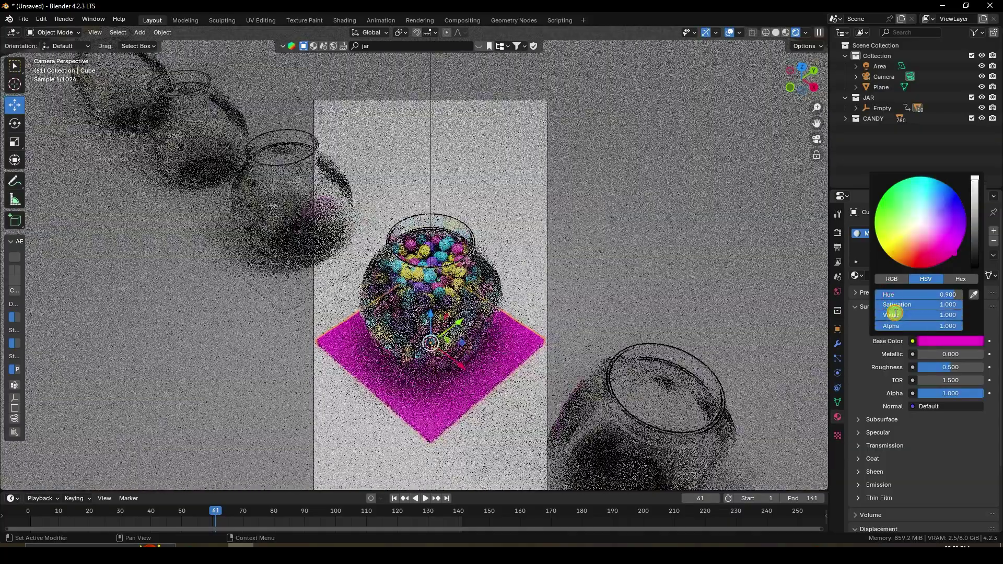
Step: Re-enter the base colour hue as 0.9 and name the material CUBE
scroll(470, 414, up, 2)
click(948, 342)
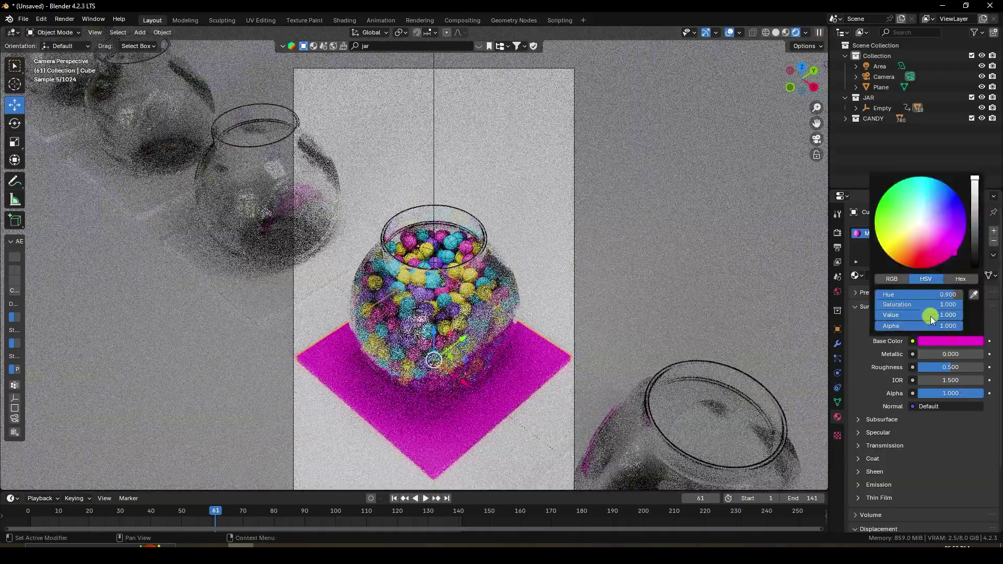
click(935, 293)
text(0.9)
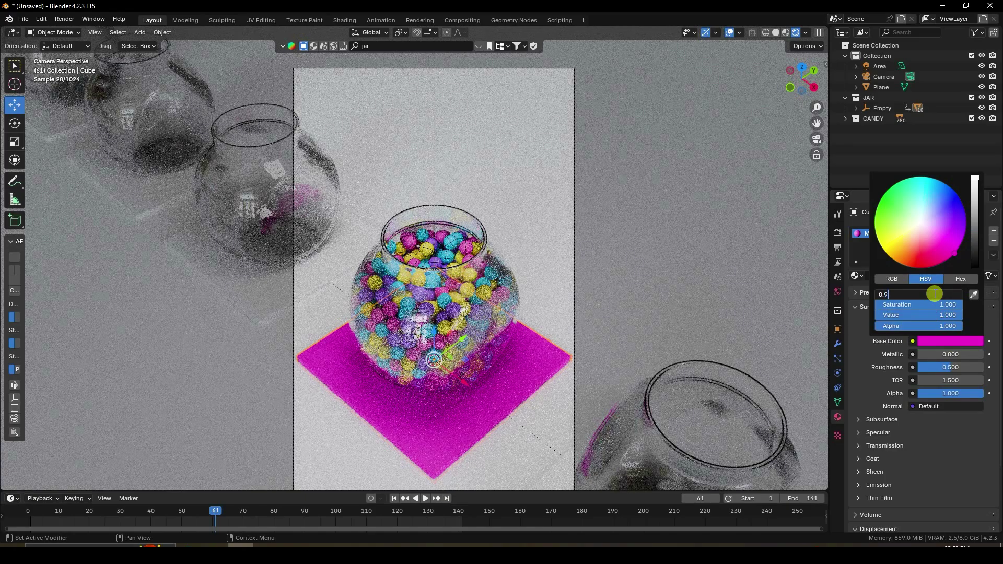
key(Return)
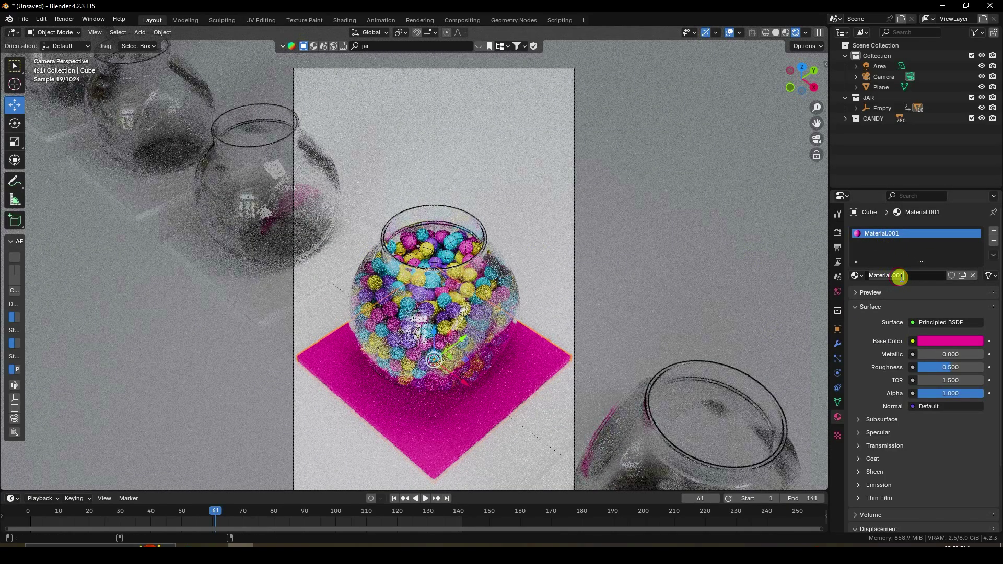
click(900, 276)
text(CUBE)
key(Return)
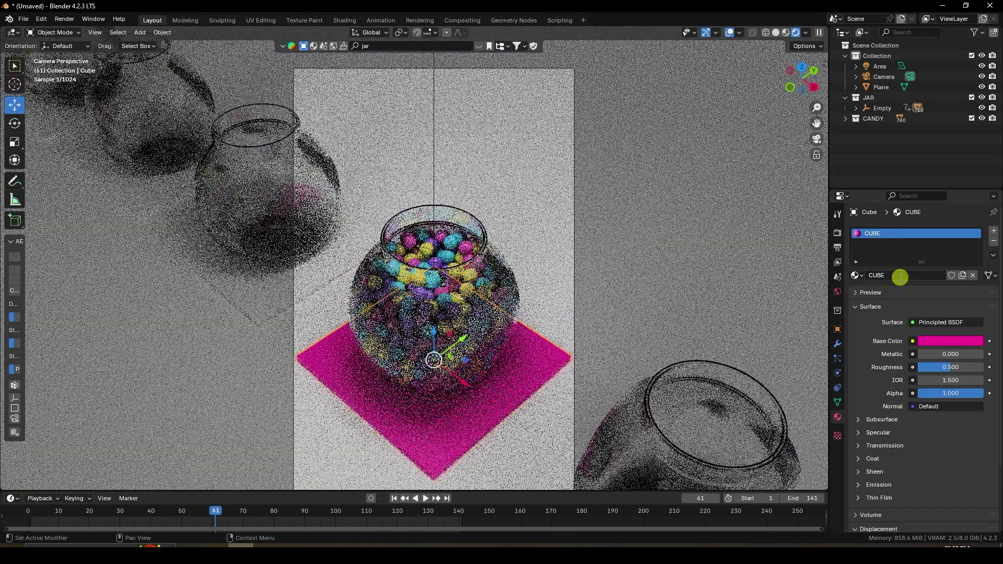
Step: In Solid shading, give the right jar's plinth the CUBE material
click(776, 32)
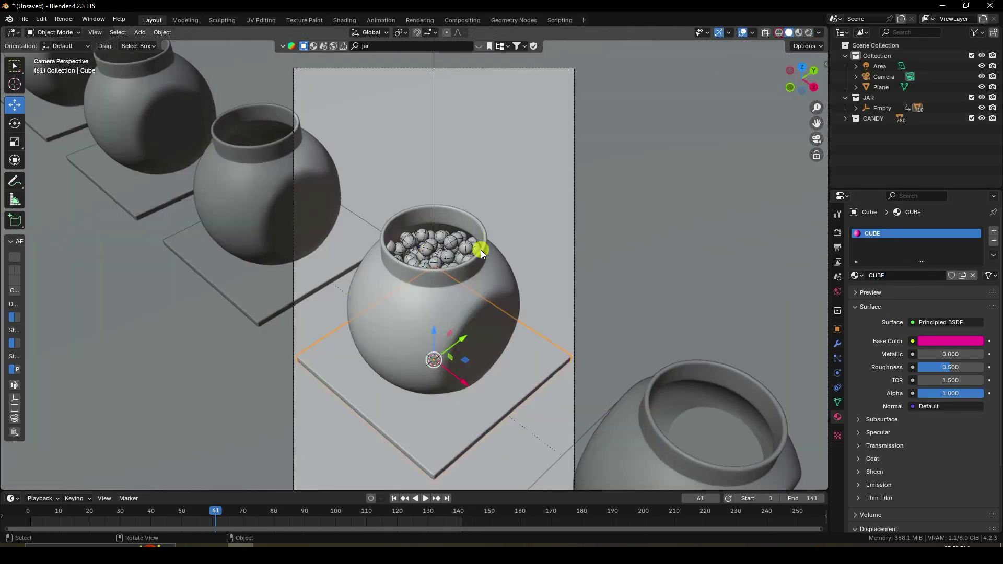
middle_drag(476, 248, 481, 253)
shift+middle_drag(627, 94, 488, 385)
click(481, 383)
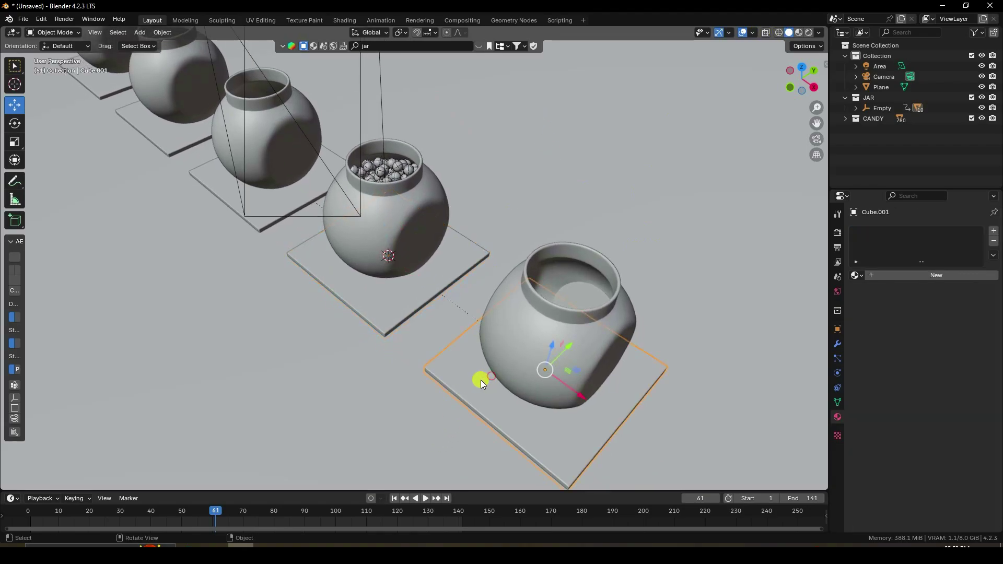
click(856, 275)
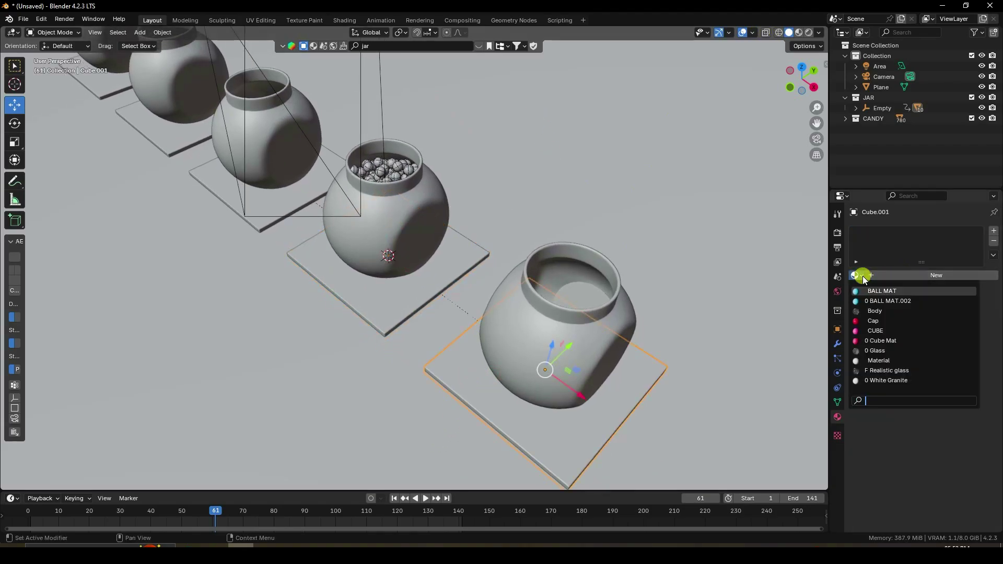
click(875, 331)
Step: Select the left-hand plinths and assign them the CUBE material
click(206, 174)
shift+middle_drag(217, 154, 476, 298)
shift+click(279, 187)
shift+click(203, 132)
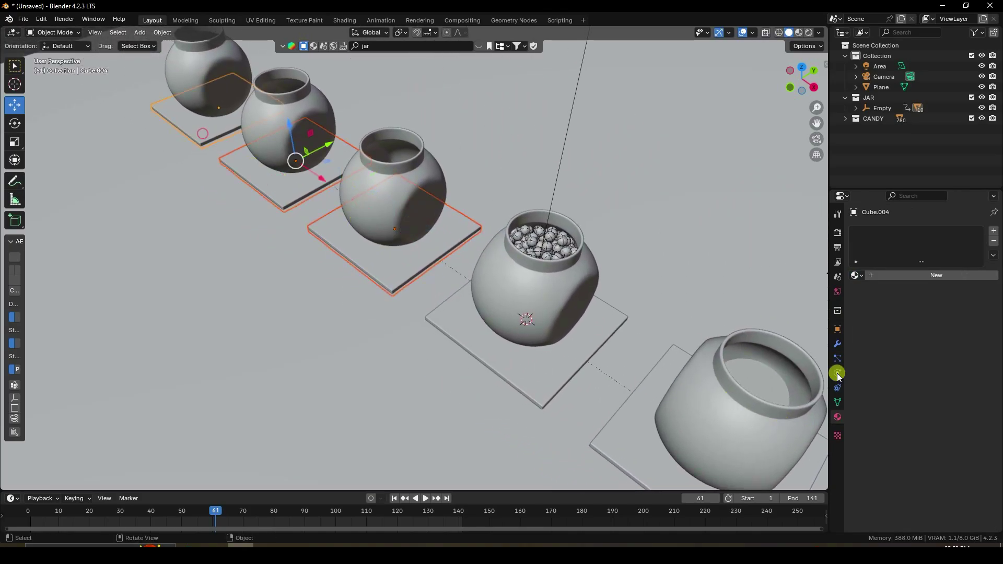
click(856, 275)
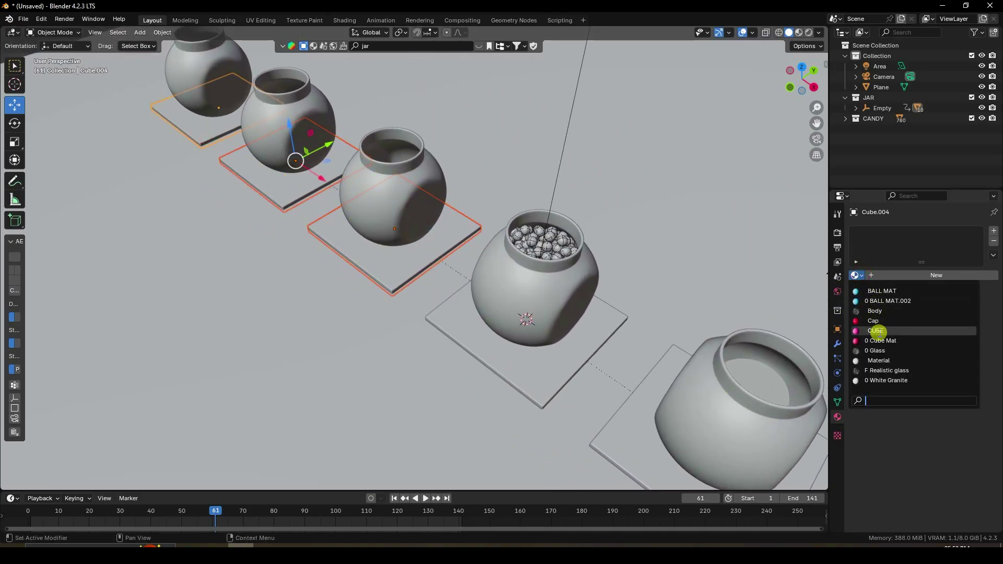
click(877, 331)
Step: In Material Preview, give plinths Cube.002 and Cube.003 the CUBE material
click(799, 33)
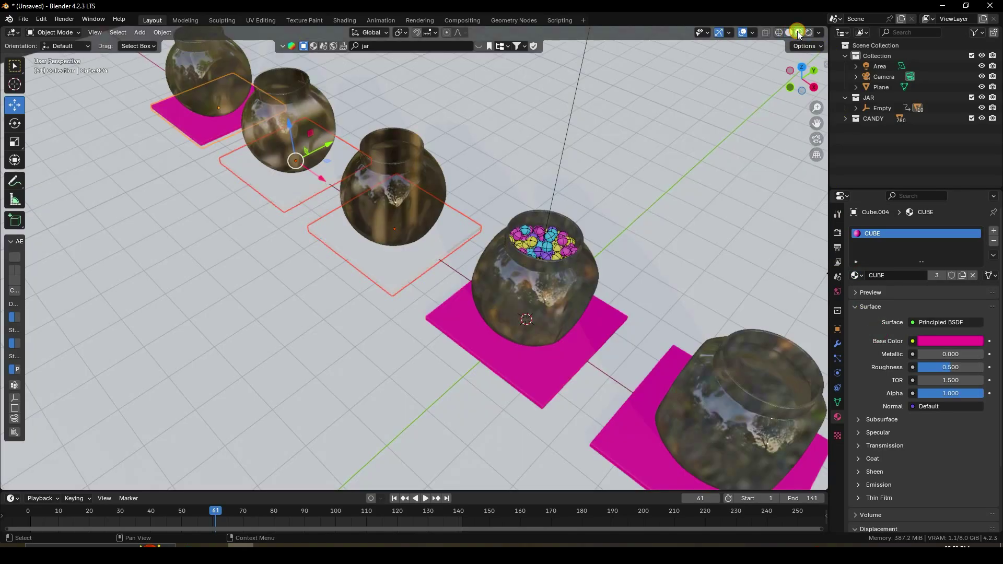
click(327, 244)
click(862, 276)
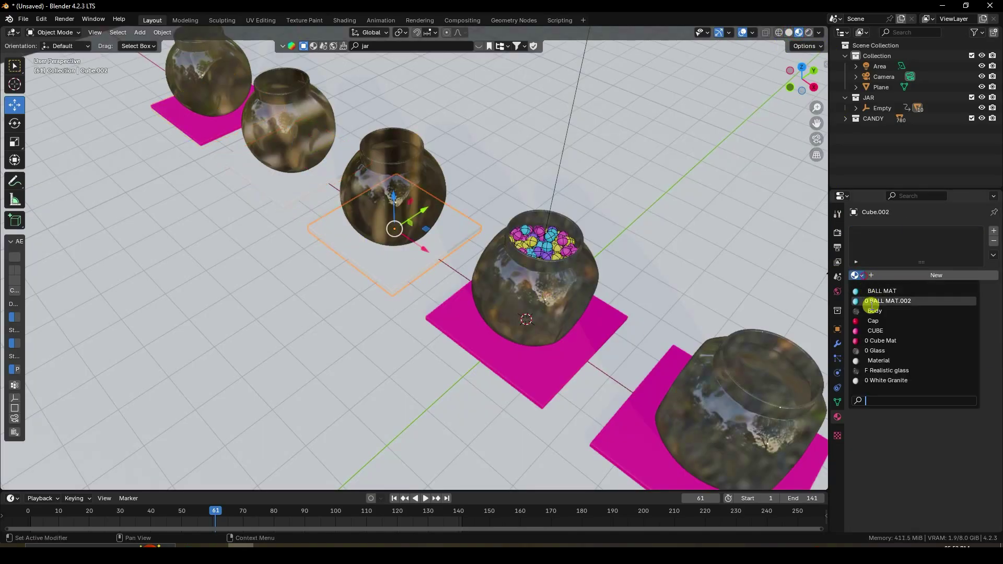
click(875, 330)
click(262, 180)
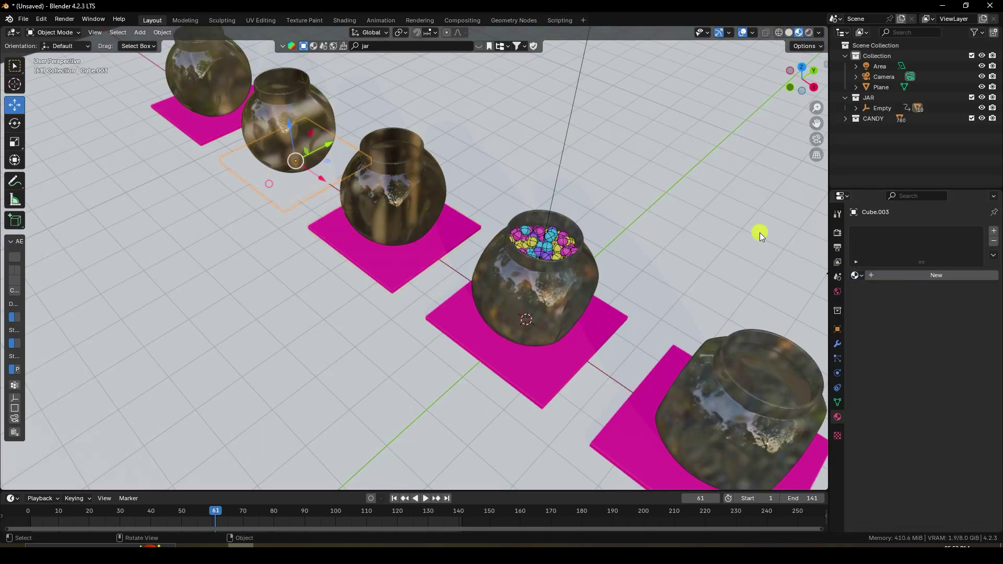
click(856, 273)
click(879, 331)
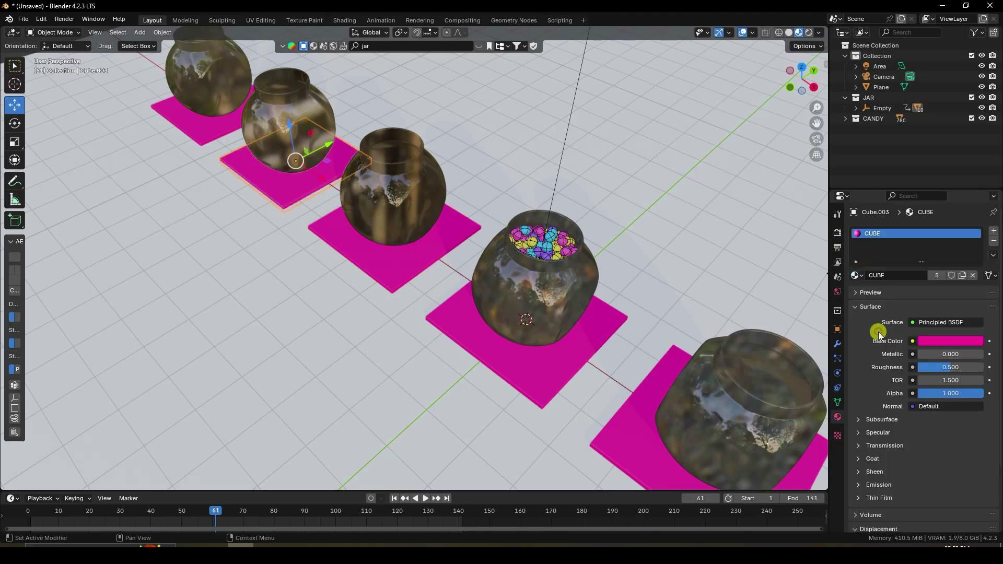
scroll(353, 223, down, 5)
scroll(414, 245, up, 3)
middle_drag(425, 249, 412, 227)
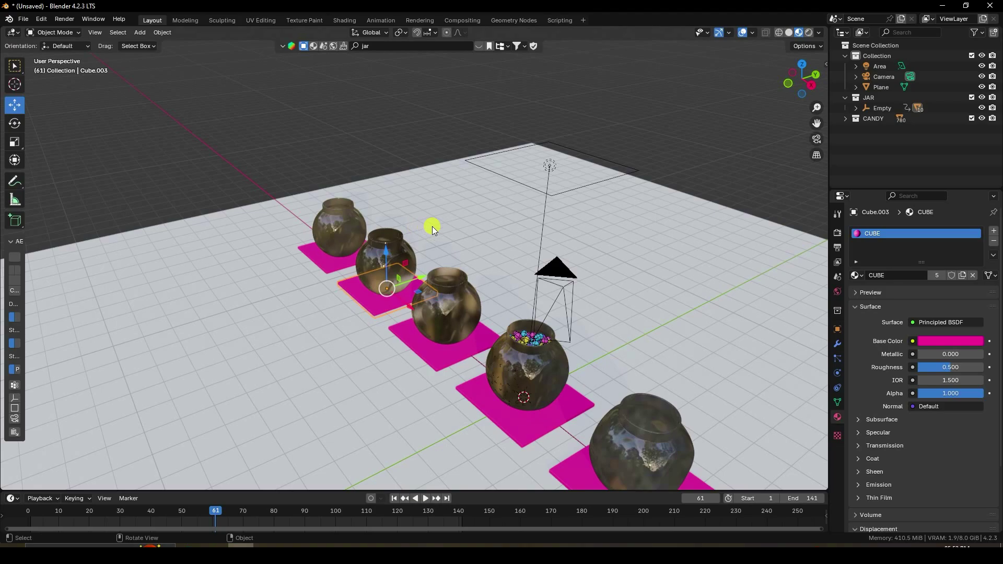
Step: Rewind the timeline to the first frame and start playing the candy-drop animation
scroll(470, 245, up, 2)
shift+middle_drag(517, 294, 462, 414)
click(392, 499)
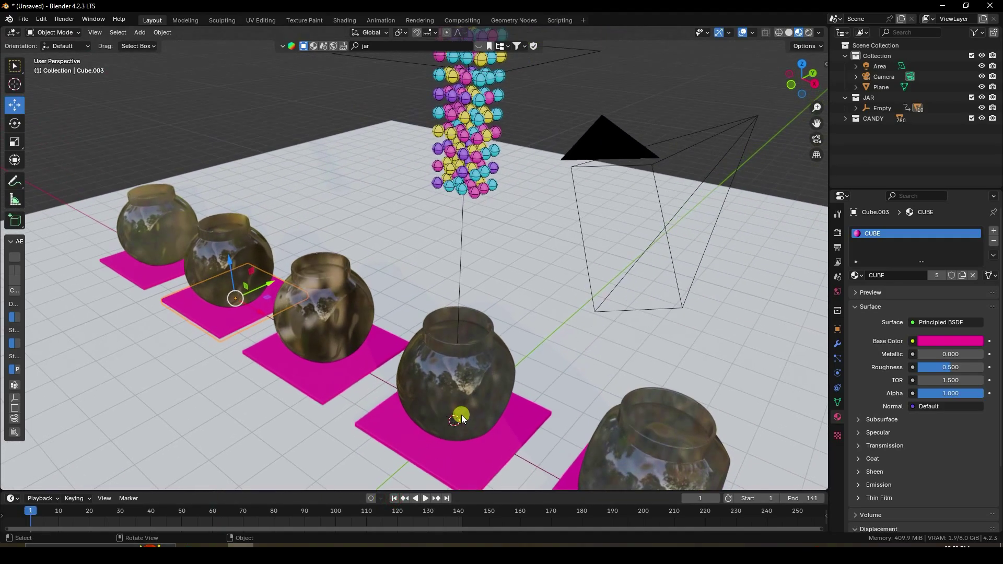
click(431, 497)
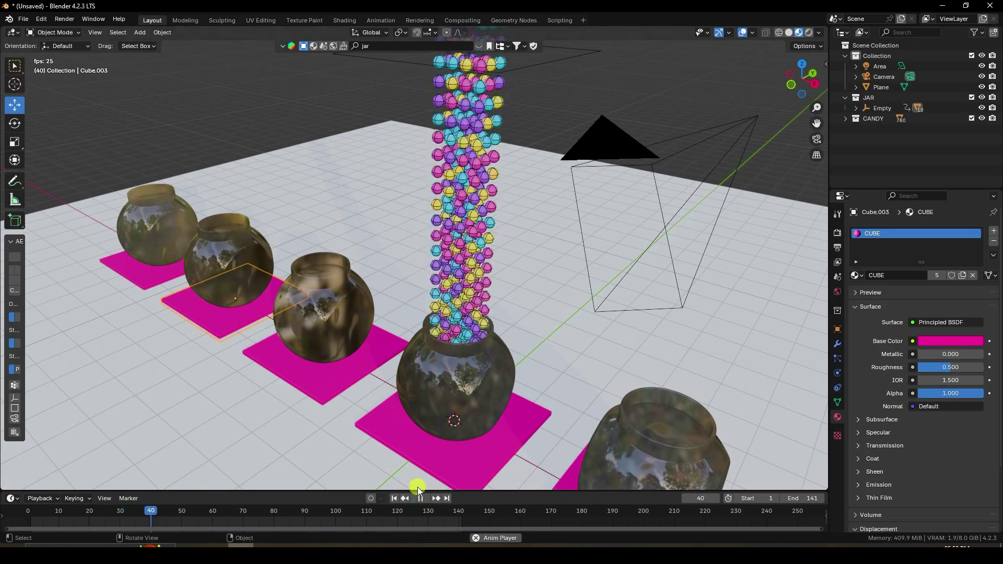
Step: Switch to the scene camera view to watch the candy spheres drop into the centre jar
scroll(458, 335, up, 2)
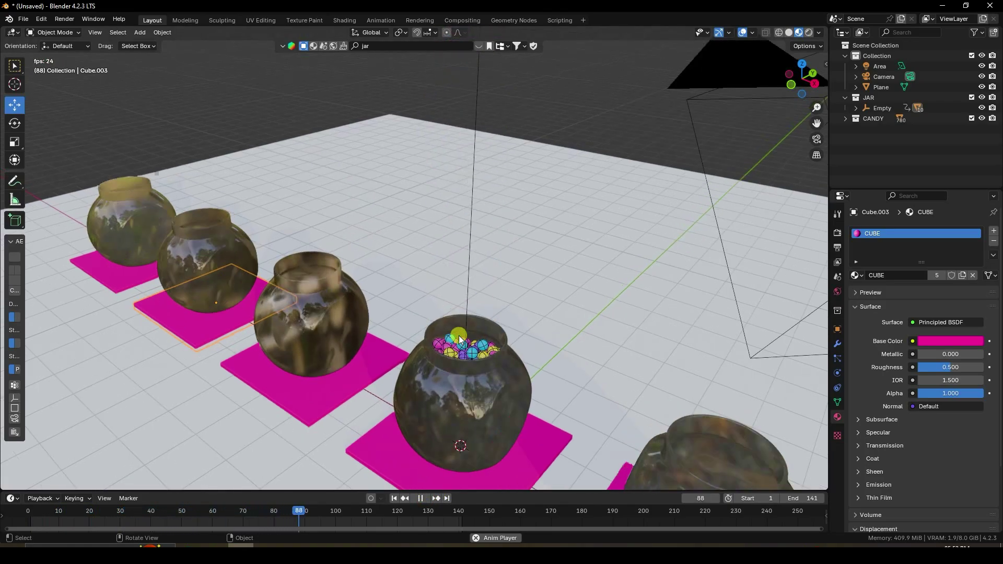
scroll(503, 305, down, 3)
scroll(431, 159, up, 3)
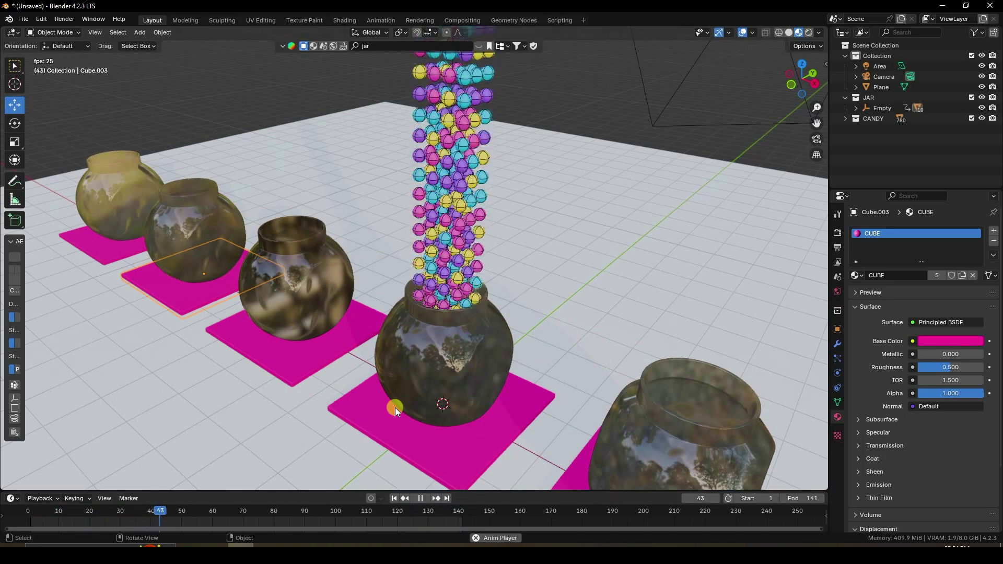
key(KP_0)
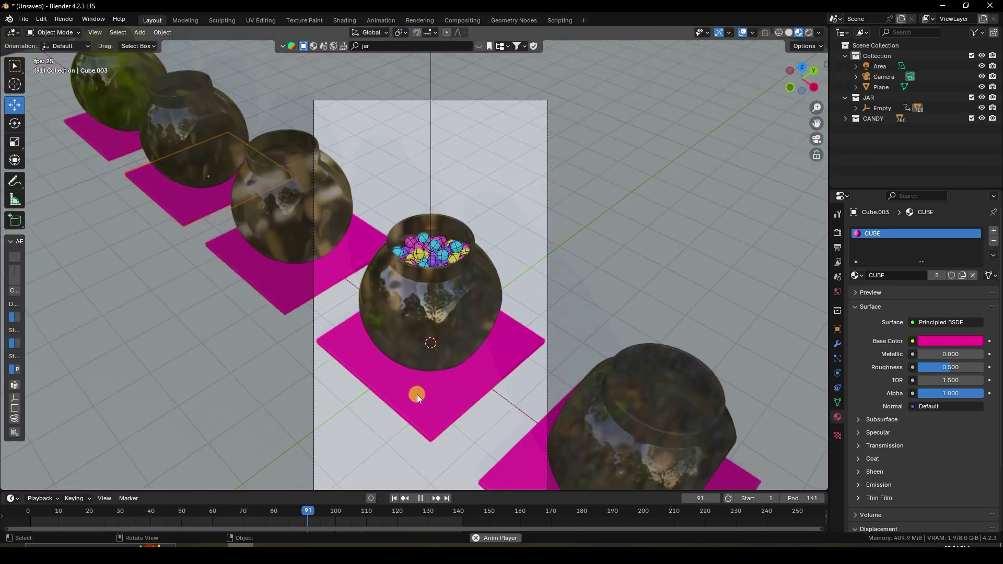
ctrl+middle_drag(418, 393, 434, 353)
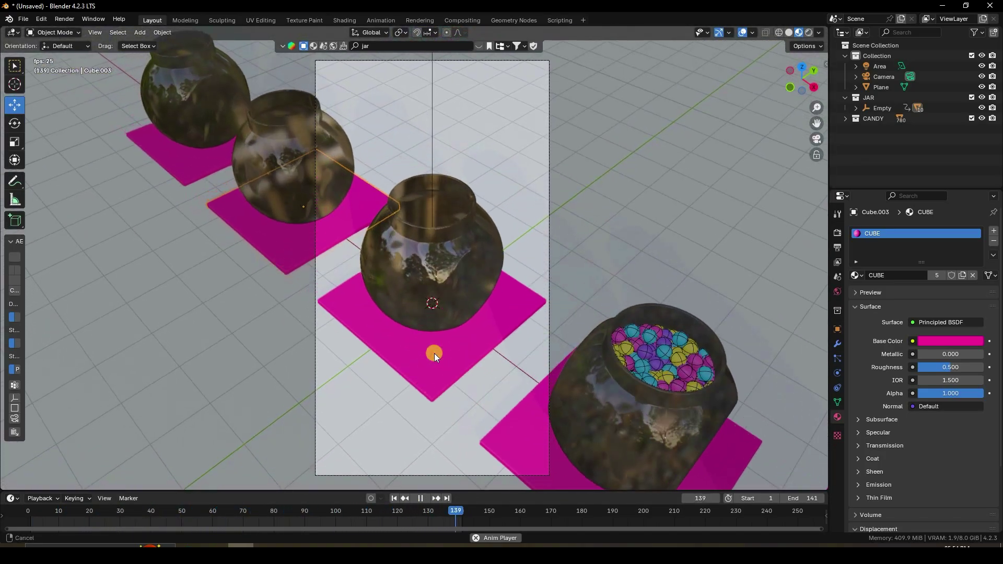
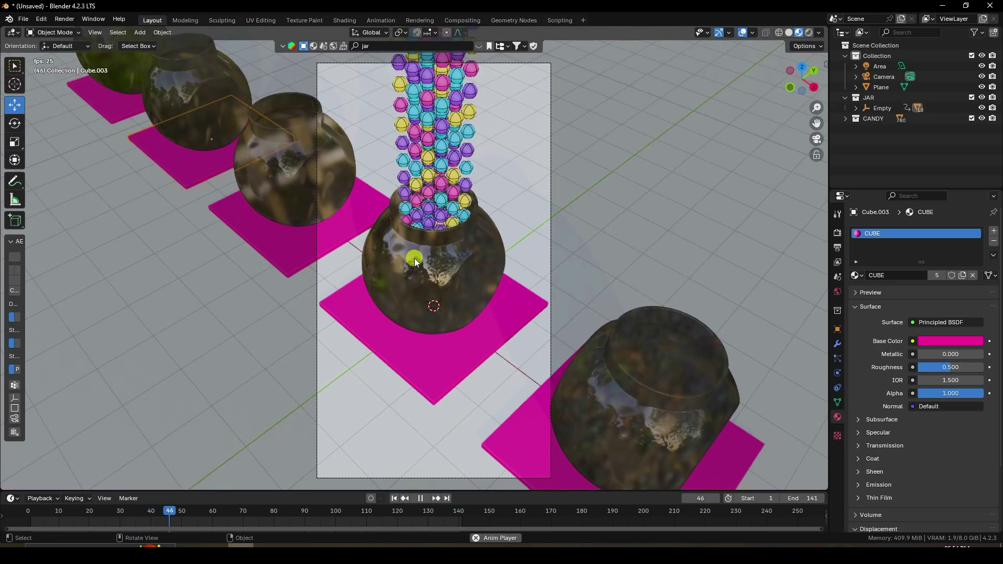
Step: Stop playback at frame 87 and render a test still fitted to the window
click(423, 499)
drag(264, 503, 295, 504)
click(65, 19)
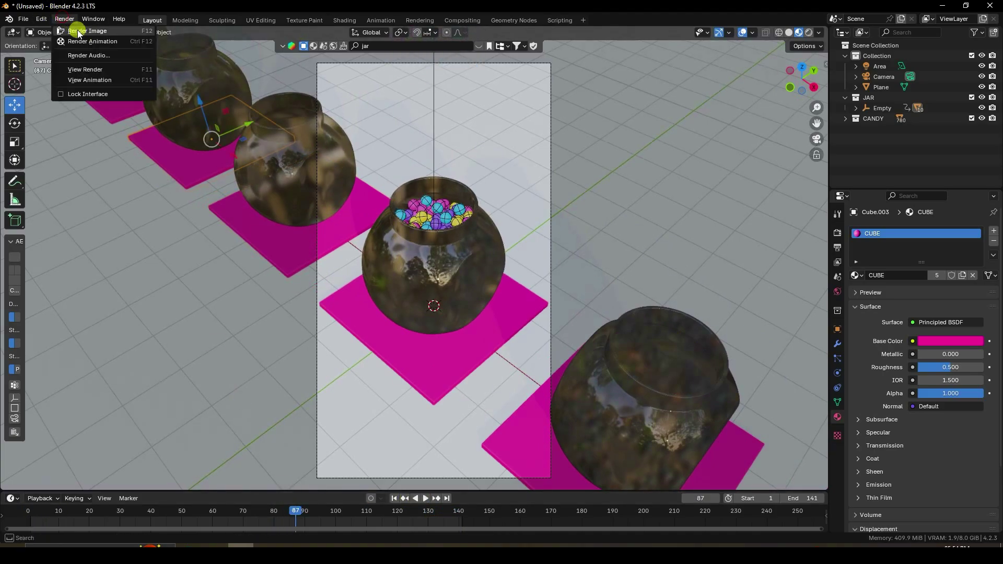
click(74, 30)
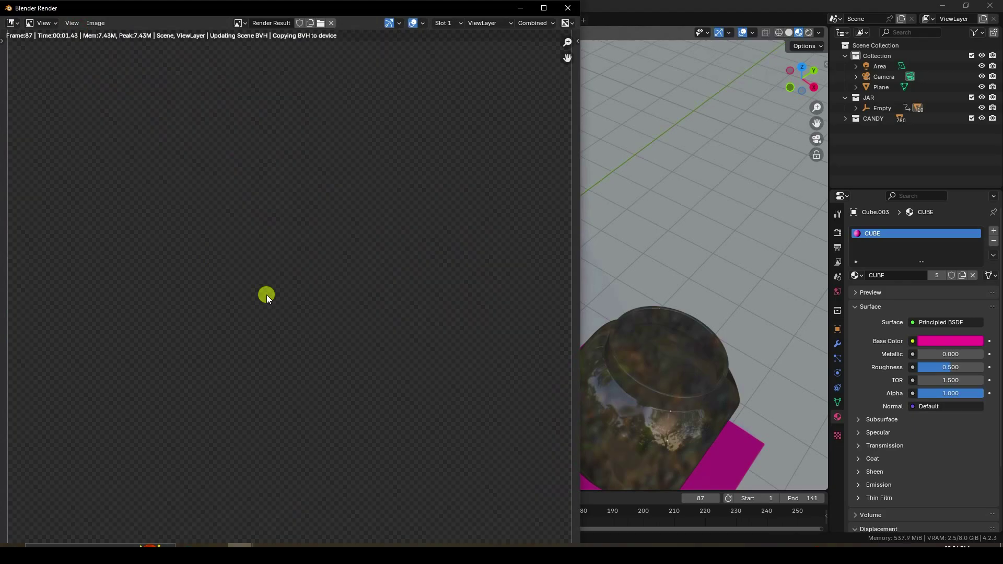
key(Home)
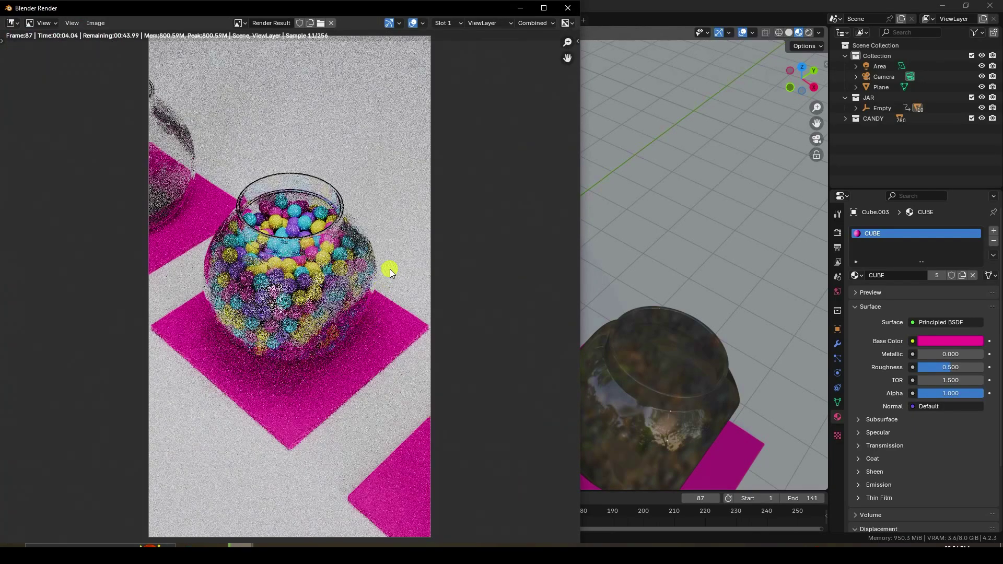
Step: Lower the ground plane slightly on Z beneath the pink coasters
click(567, 8)
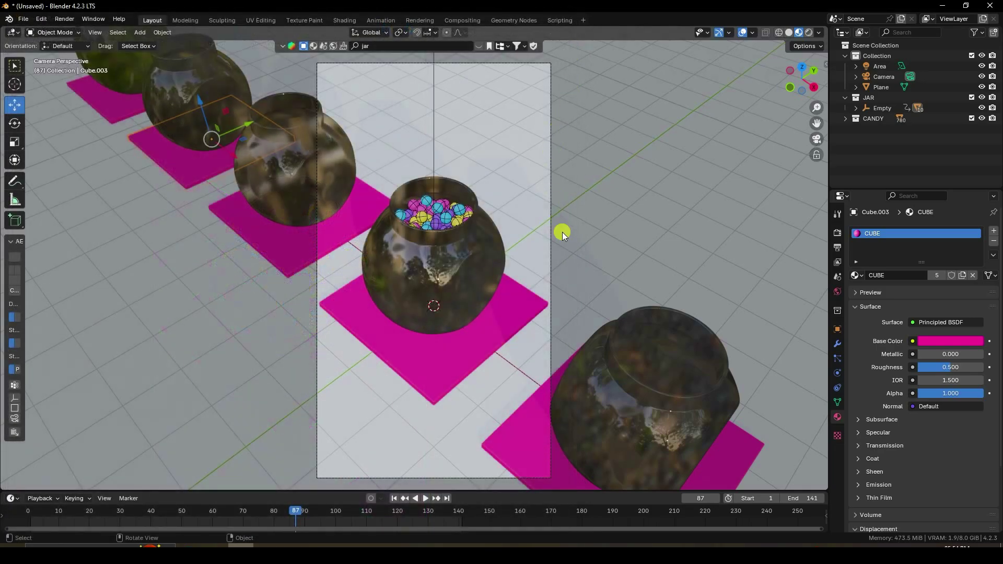
key(KP_1)
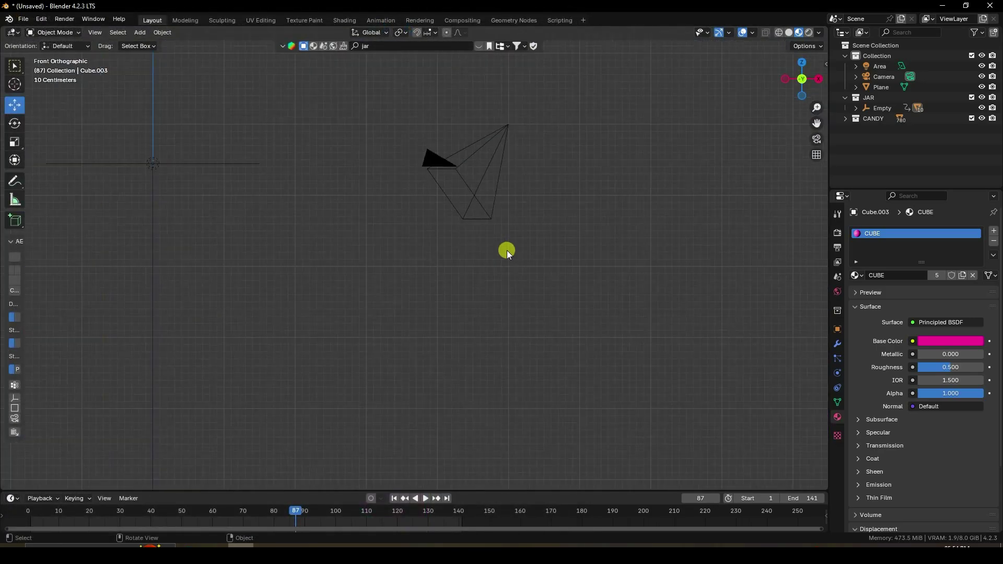
shift+middle_drag(309, 397, 520, 315)
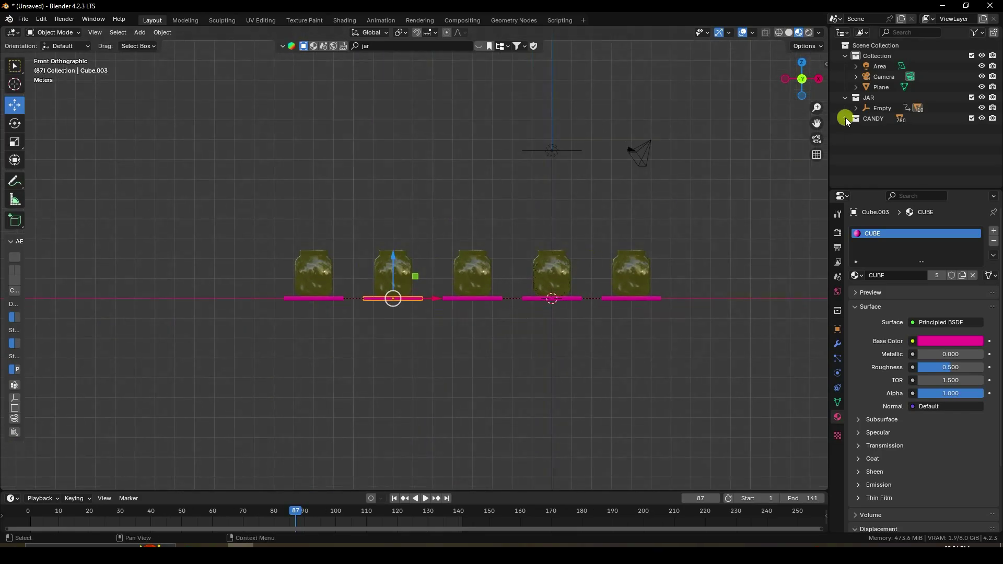
click(881, 87)
scroll(485, 308, up, 8)
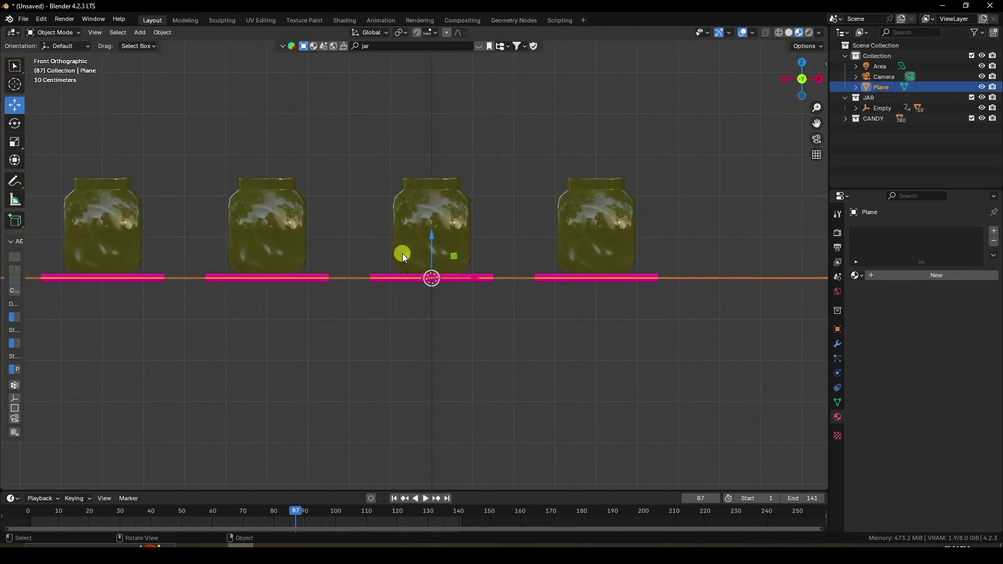
drag(506, 322, 490, 350)
middle_drag(489, 350, 284, 32)
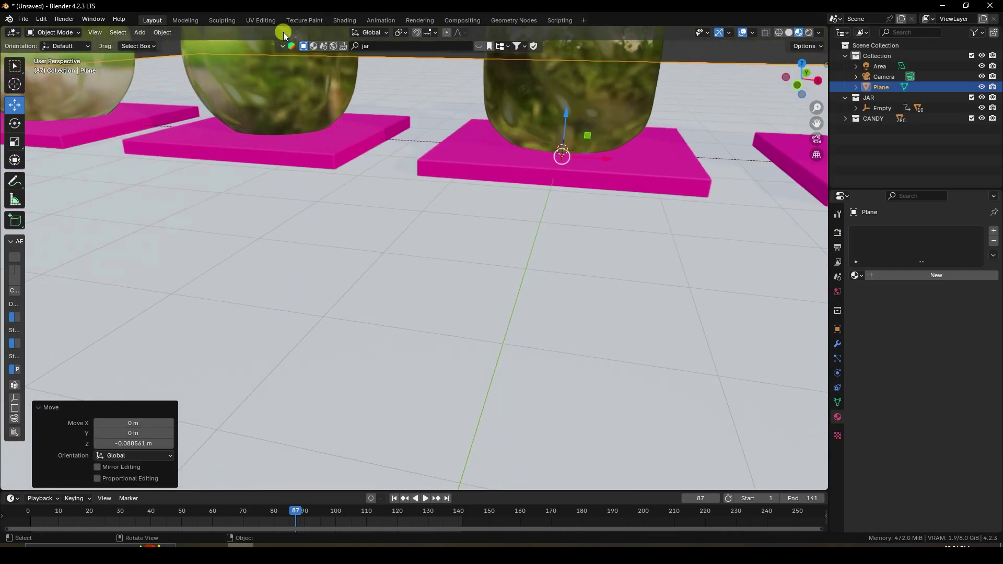
scroll(344, 251, down, 6)
middle_drag(418, 268, 351, 184)
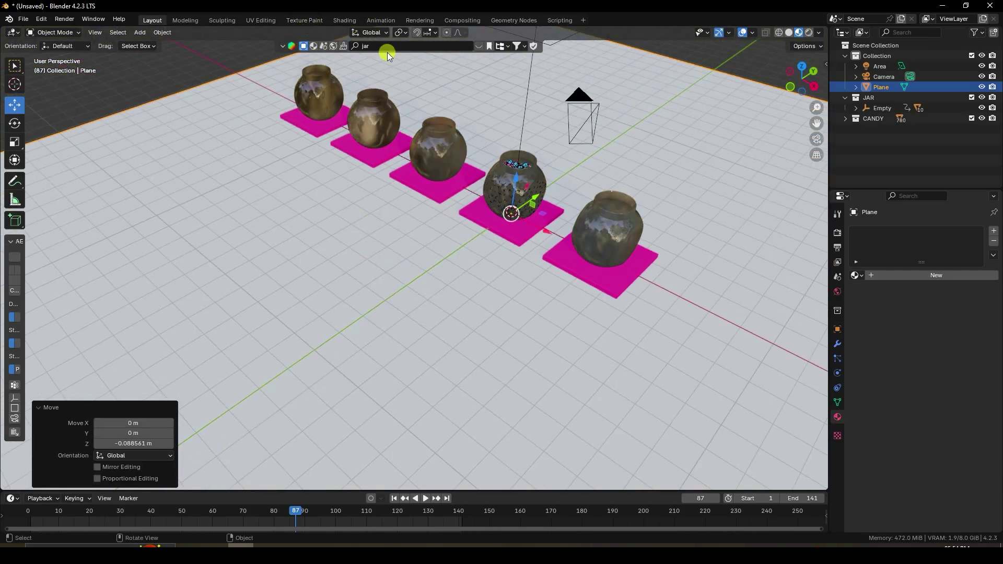
Step: Search the material assets for 'white' and apply White Granite to the ground plane
click(314, 47)
click(399, 47)
text(white)
key(Return)
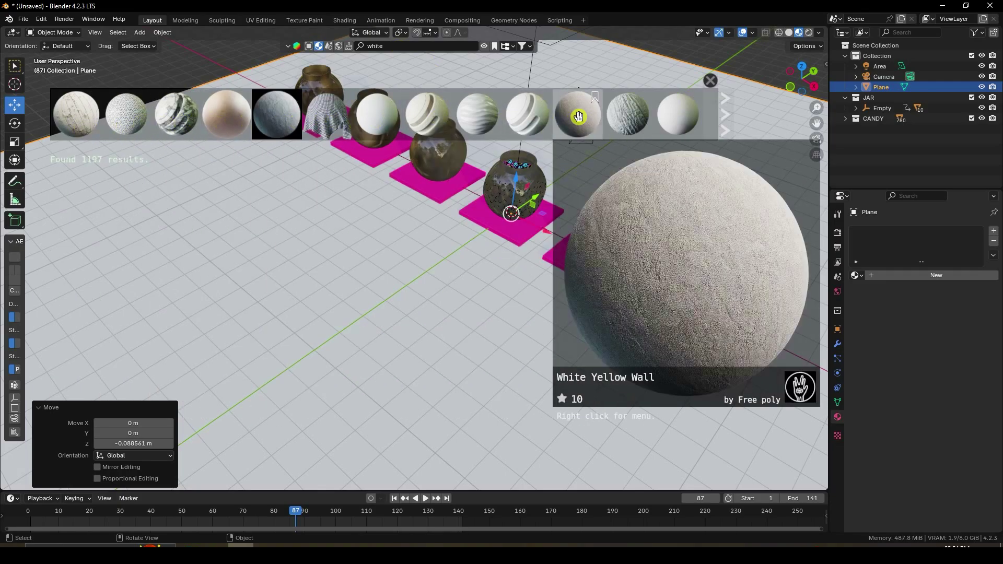
click(724, 117)
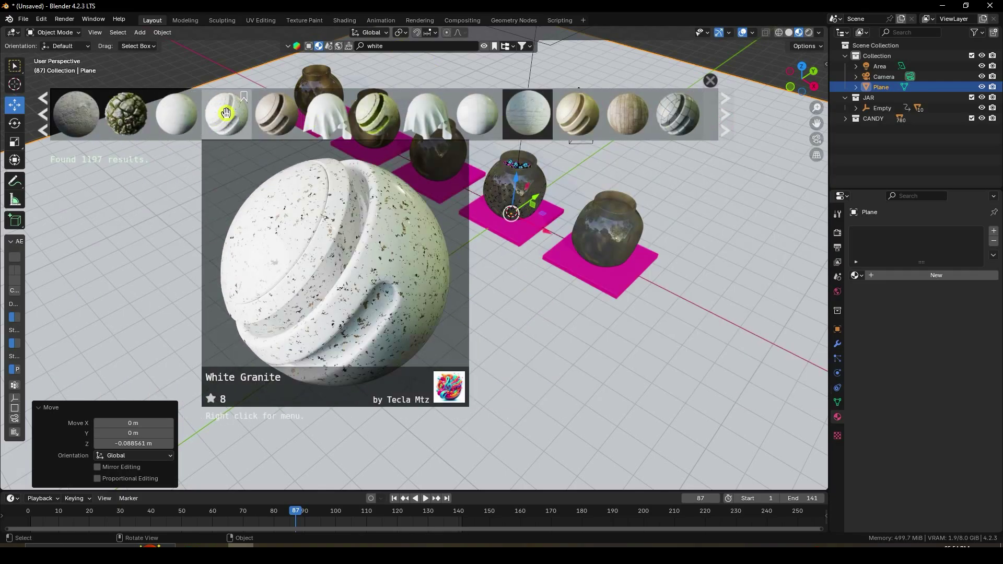
drag(232, 114, 355, 315)
scroll(439, 306, up, 5)
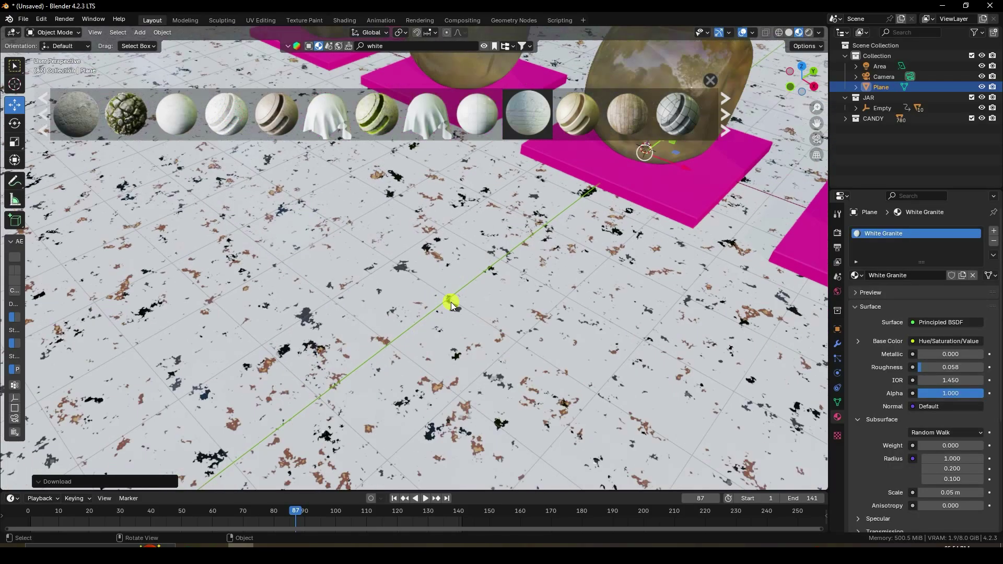
scroll(449, 303, up, 2)
scroll(366, 251, down, 5)
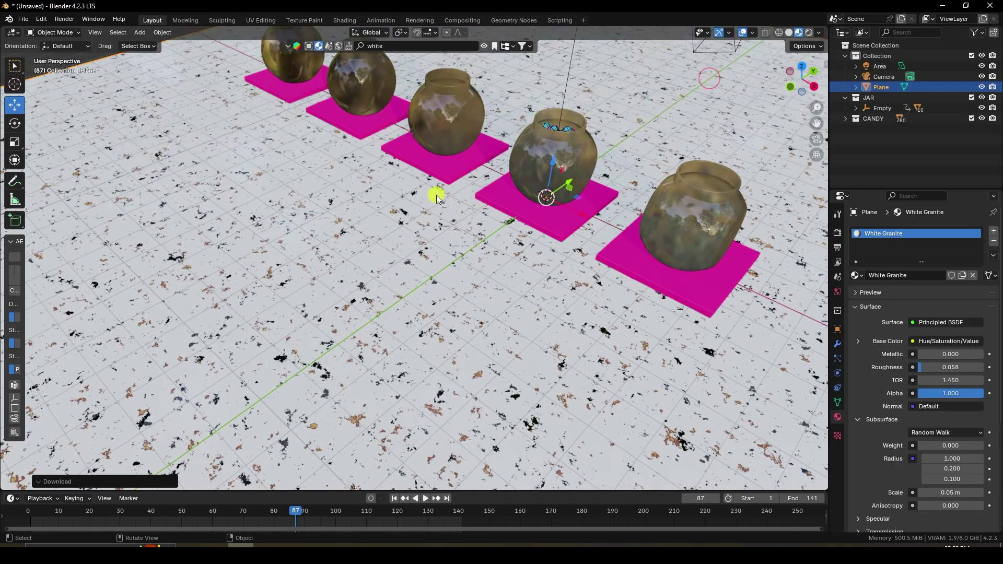
Step: Set the White Granite Mapping node Scale to 3 on X, Y and Z
click(345, 20)
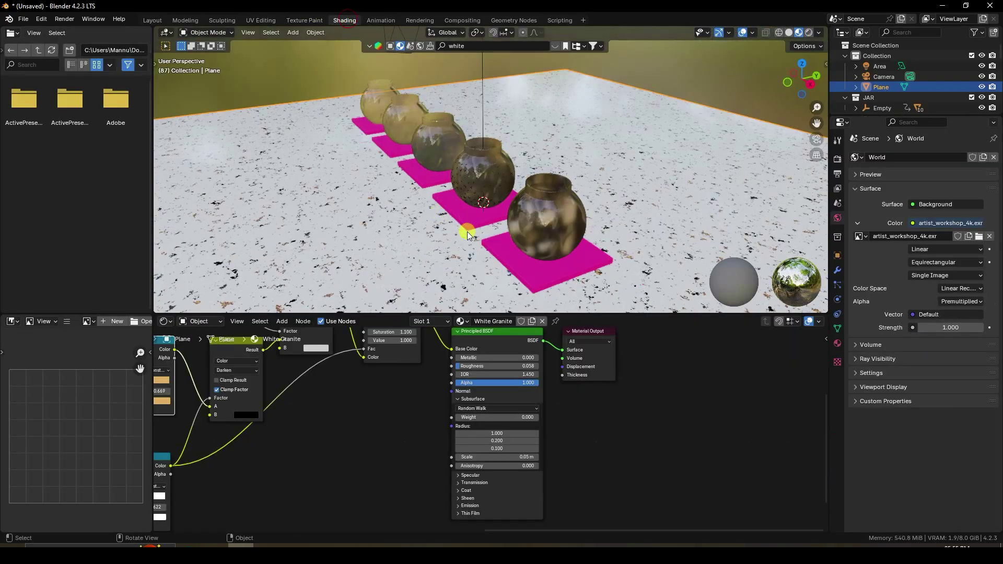
key(KP_0)
middle_drag(370, 483, 4, 441)
scroll(419, 434, up, 3)
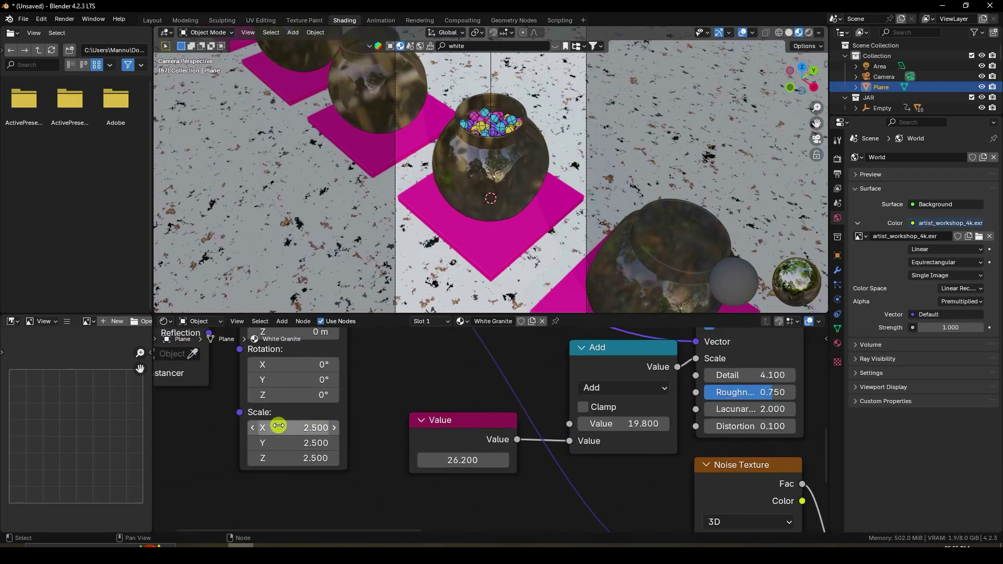
key(Return)
click(308, 442)
text(3)
key(Return)
click(307, 458)
text(3)
key(Return)
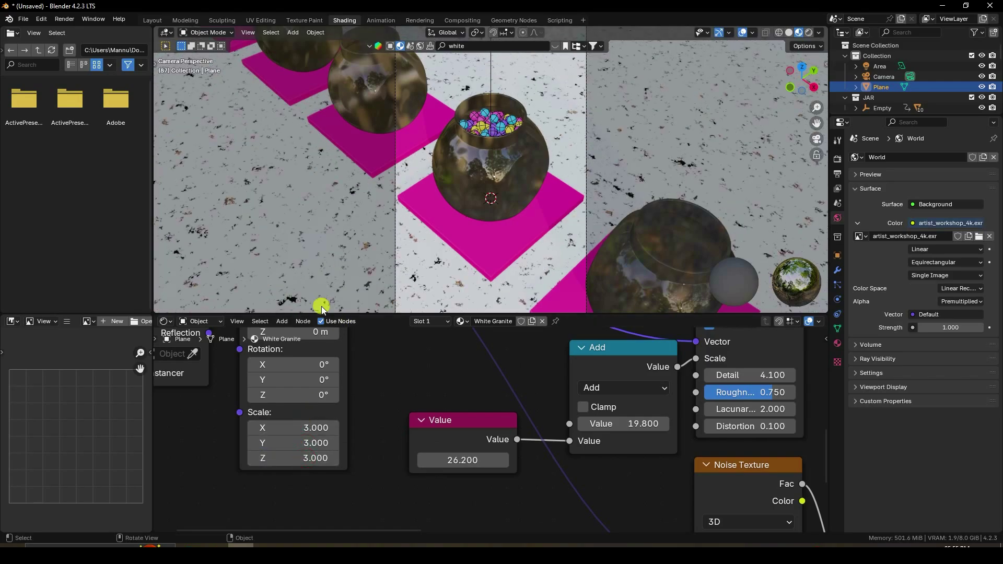
click(152, 20)
Step: Render a camera-view still of frame 87 and inspect the jar on the granite floor
key(KP_0)
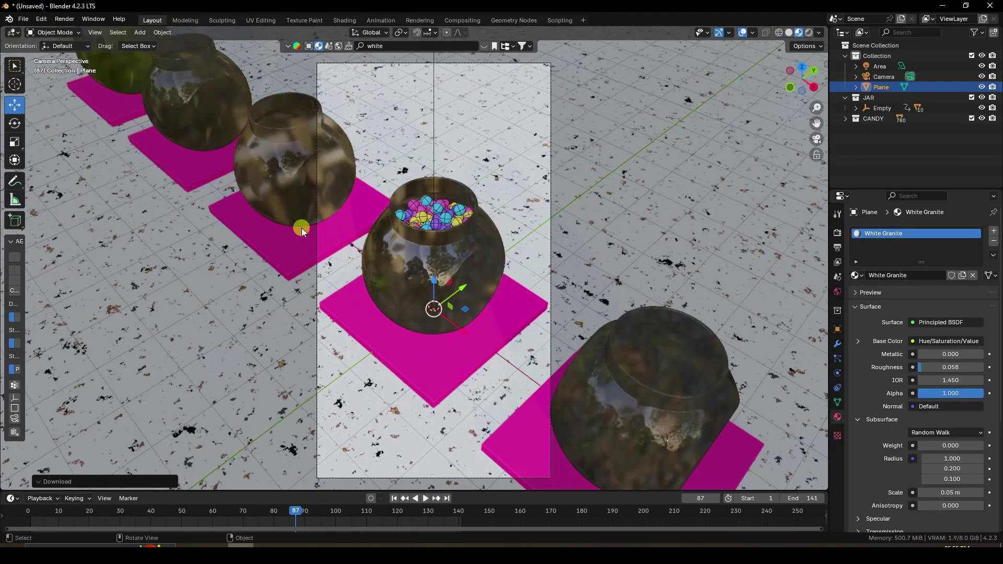
click(65, 19)
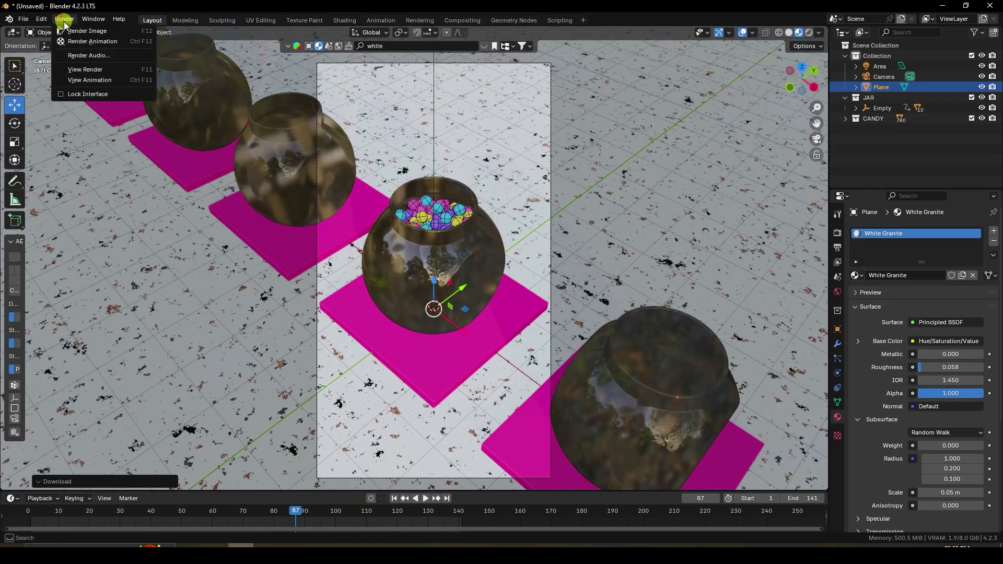
click(78, 30)
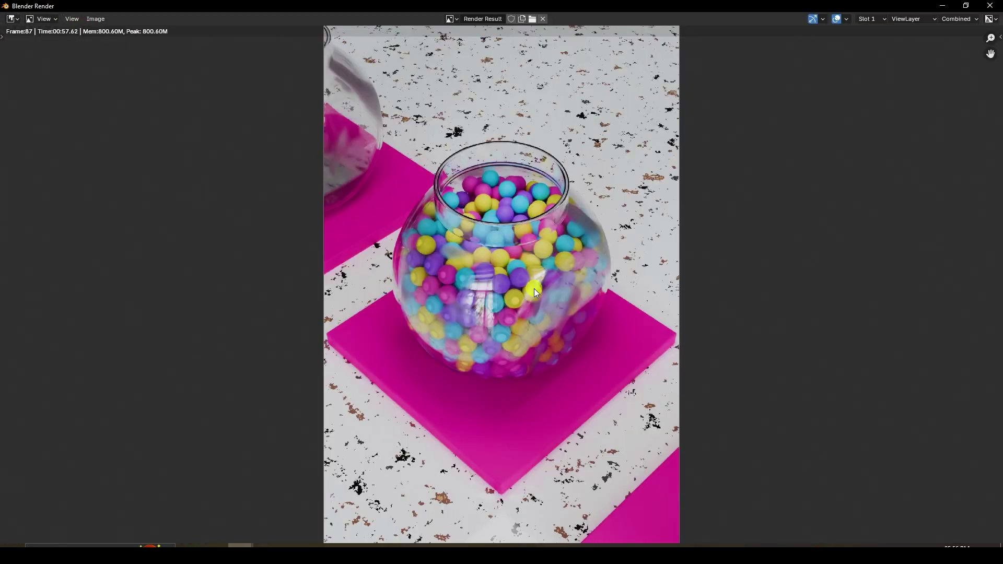
scroll(556, 365, up, 1)
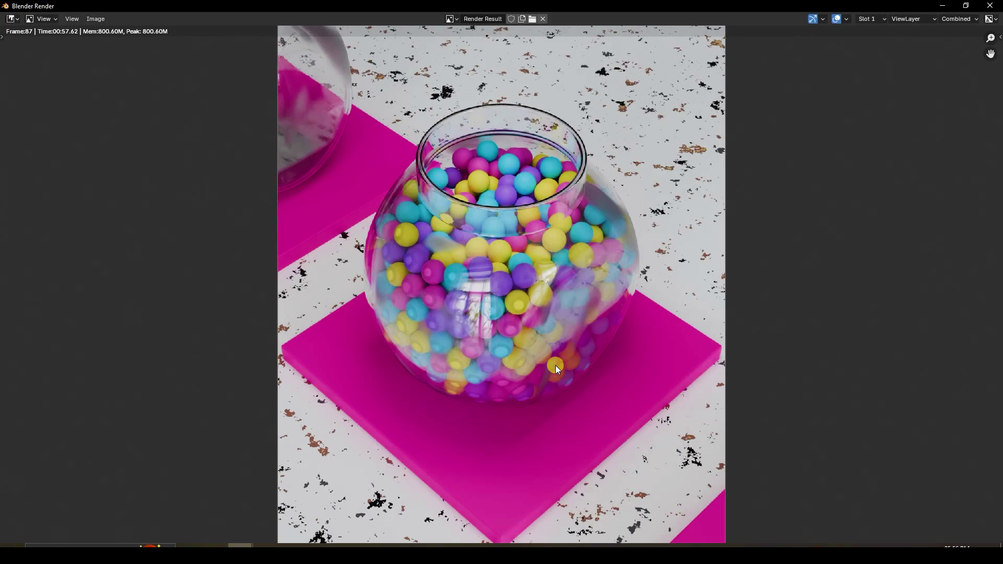
scroll(529, 162, up, 1)
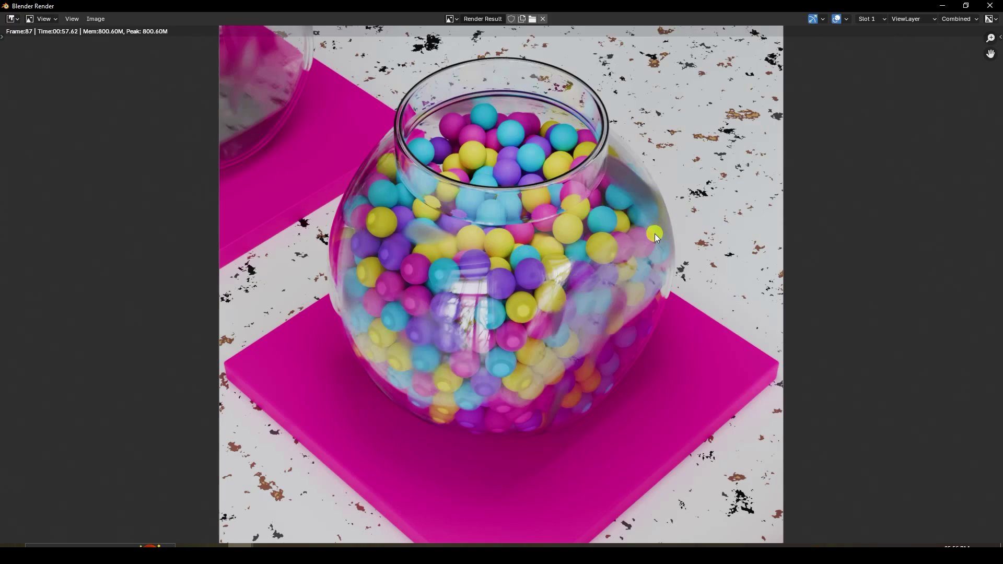
click(989, 5)
click(421, 249)
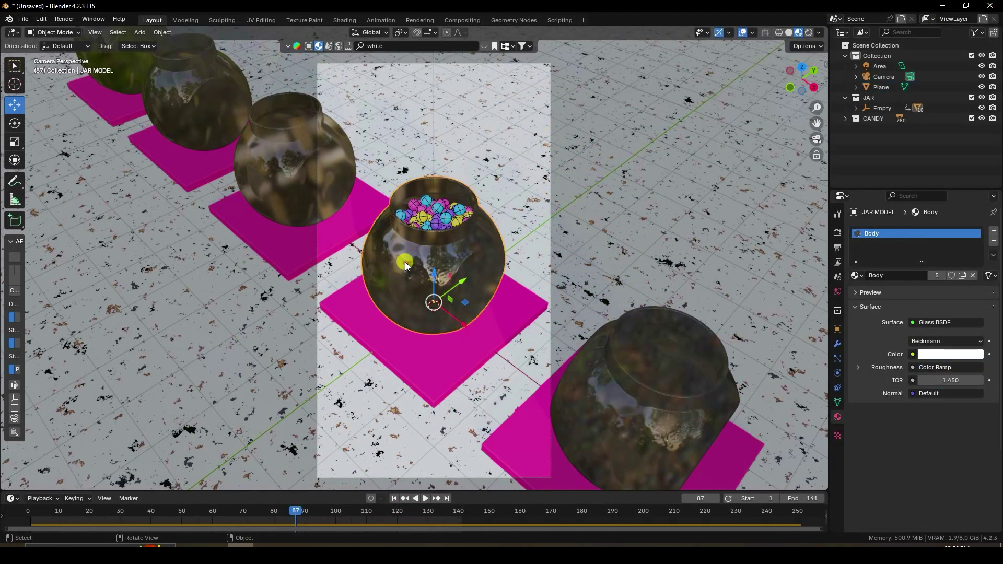
Step: Set the jar body Glass BSDF IOR to 1.35
click(345, 21)
middle_drag(384, 359, 793, 460)
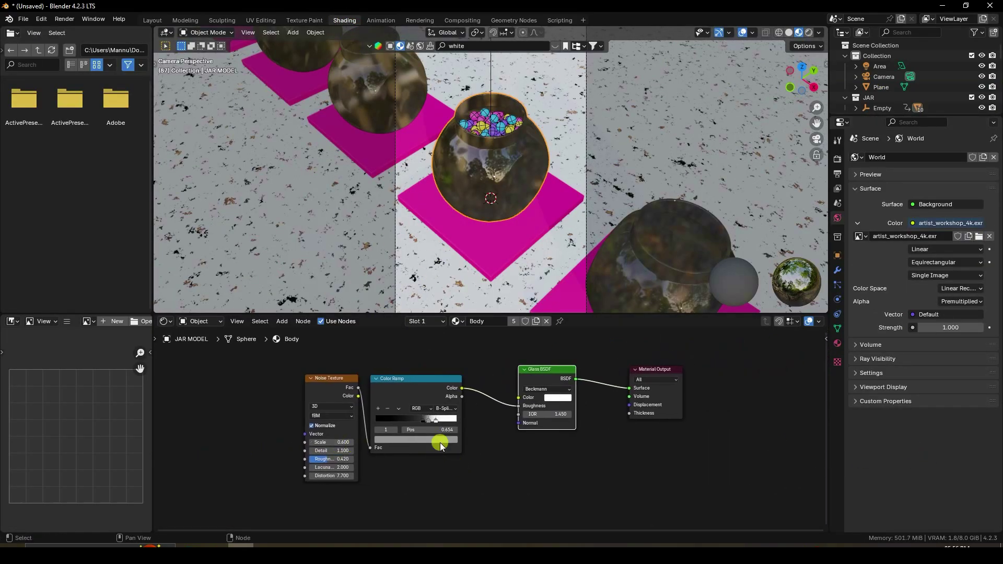
scroll(600, 437, up, 6)
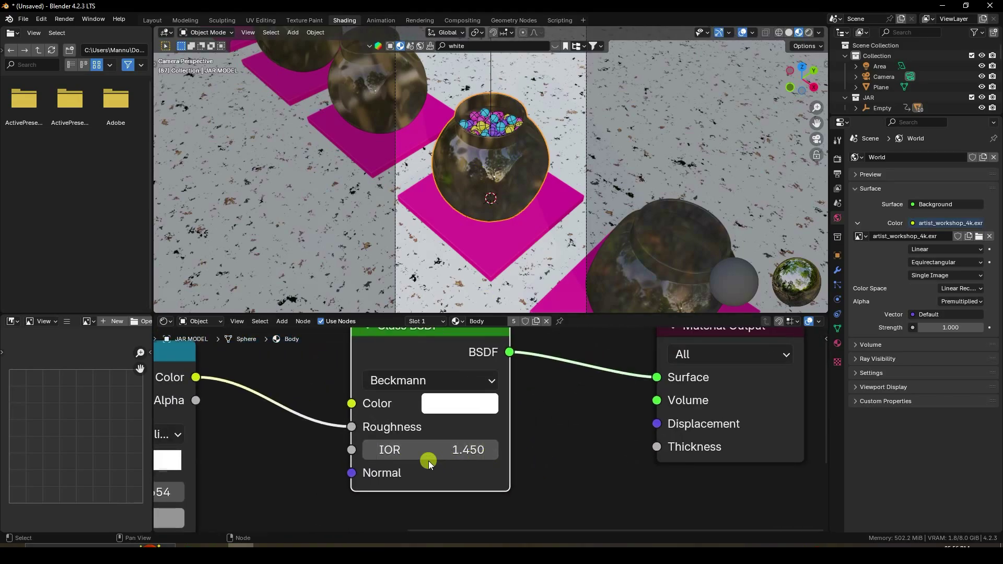
click(462, 451)
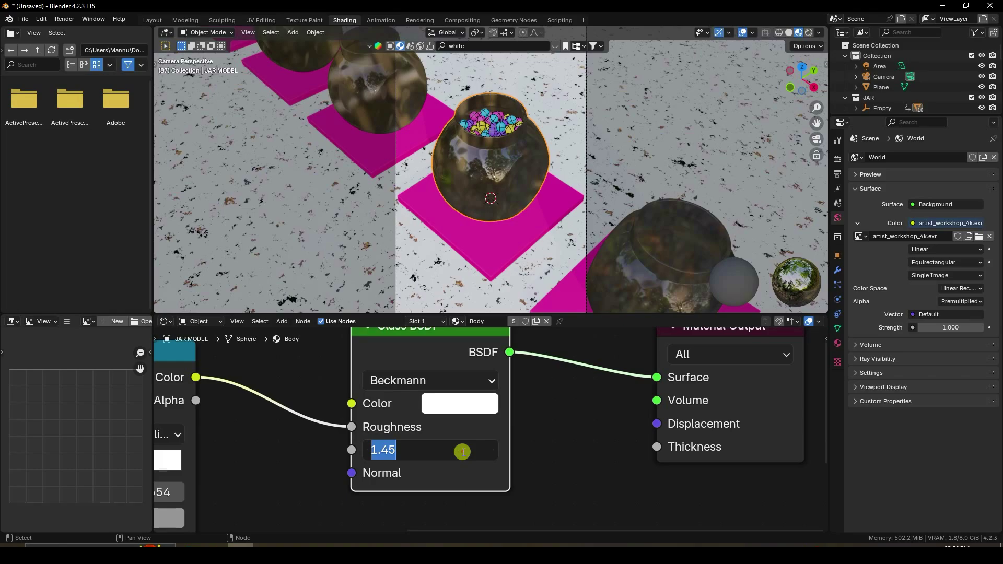
text(0)
key(BackSpace)
text(1)
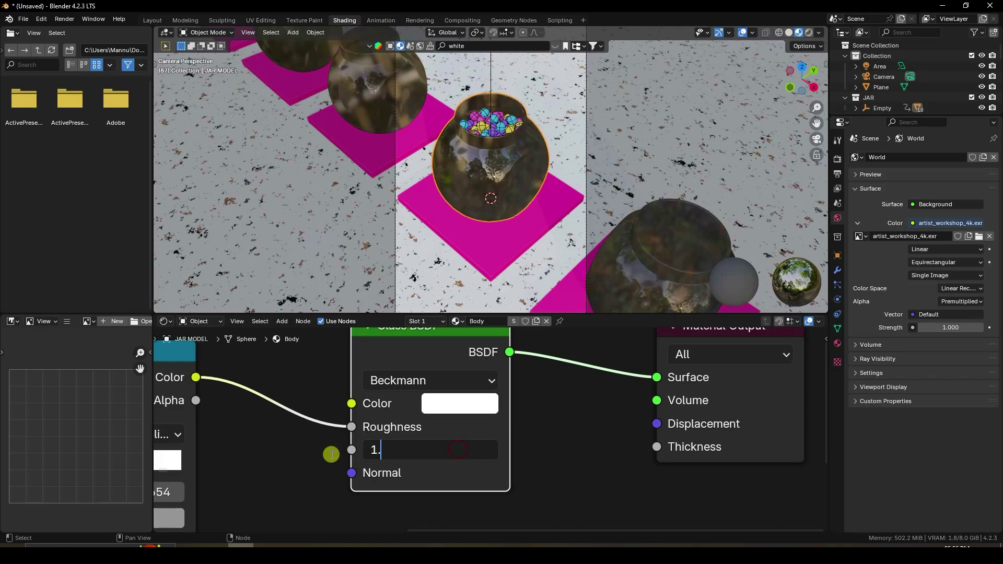
key(Return)
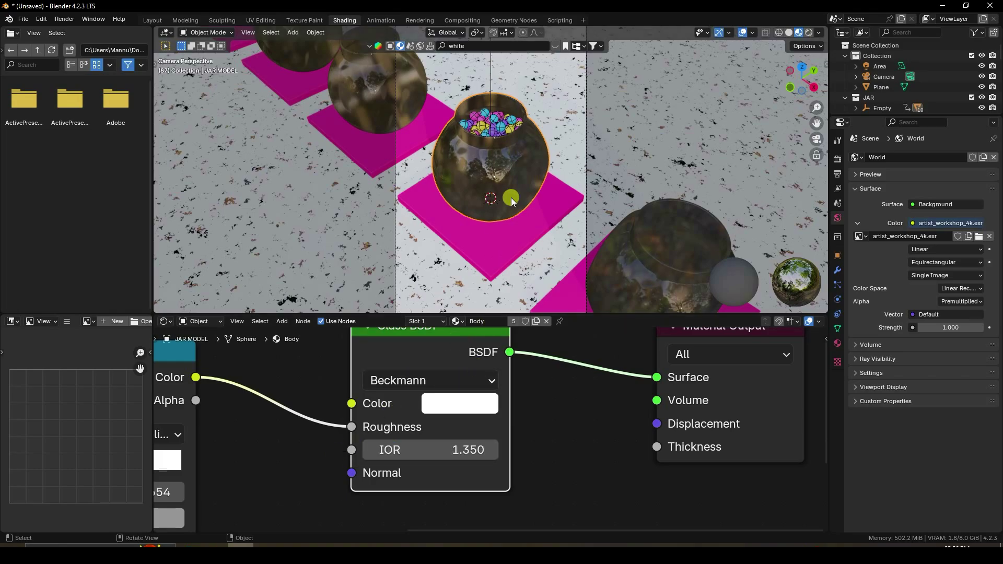
Step: Render a test still of the candy jar with the new glass IOR
click(63, 21)
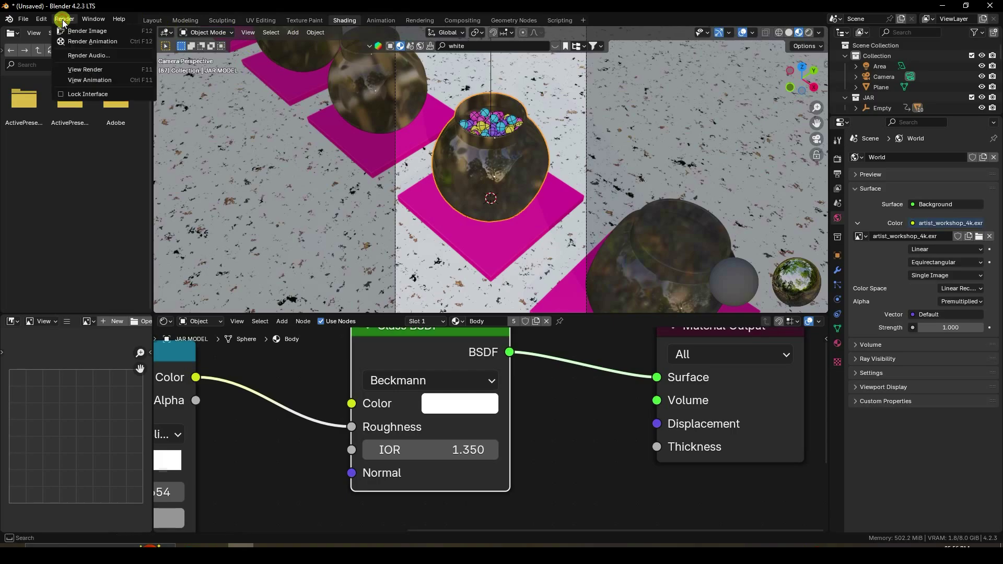
click(67, 30)
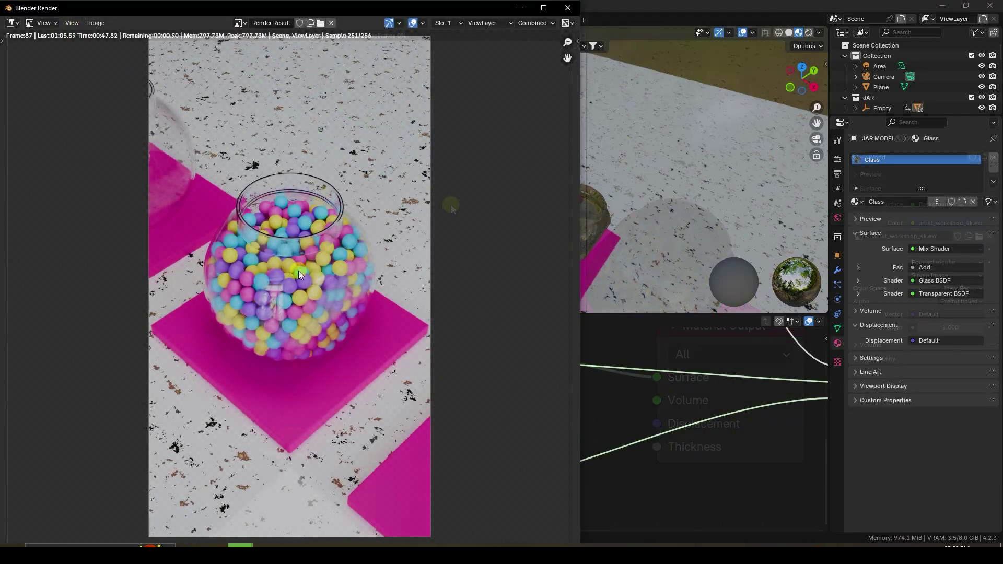
scroll(302, 275, up, 1)
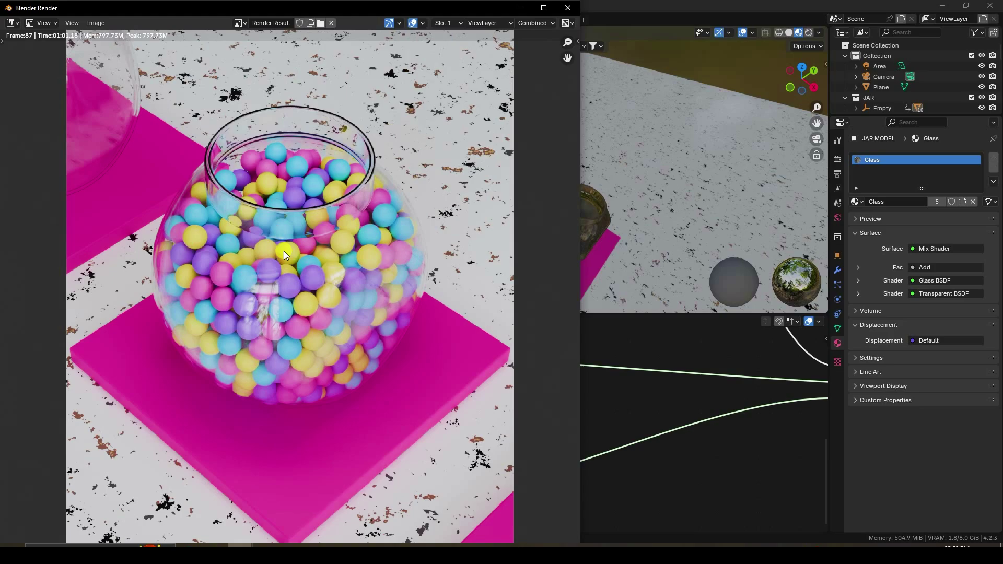
scroll(299, 258, down, 1)
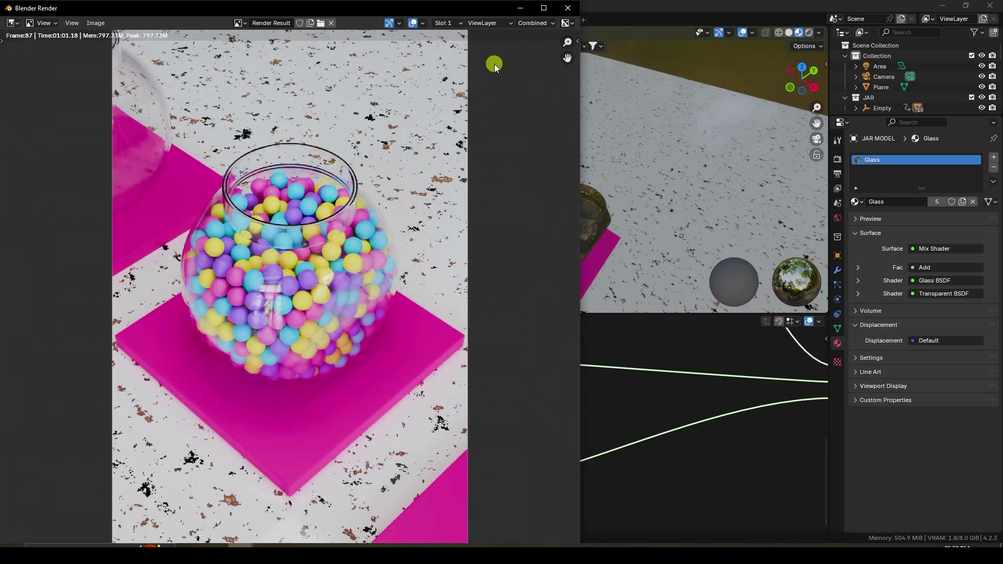
click(567, 10)
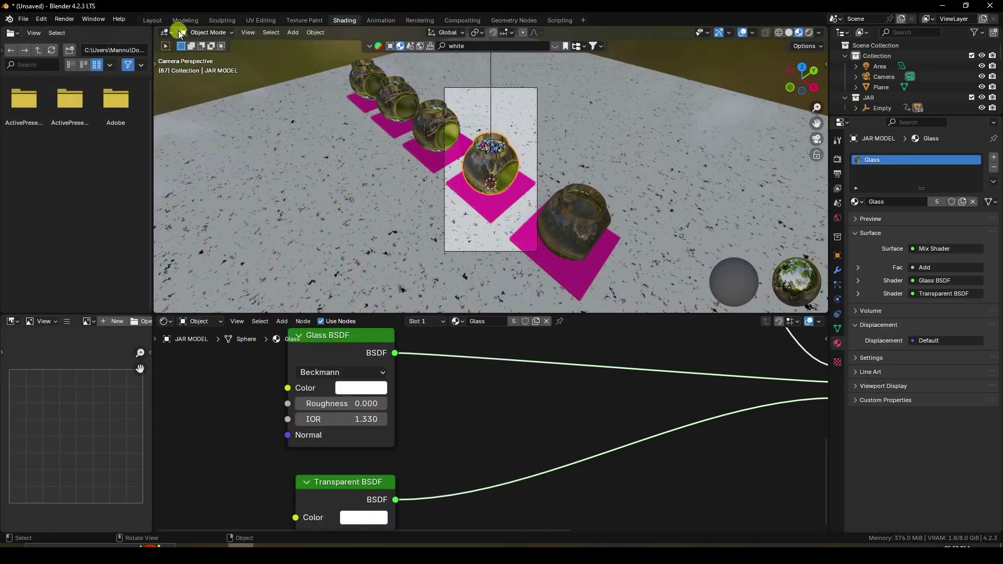
Step: Set the candy sphere's BALL MAT roughness to 0.35
click(154, 20)
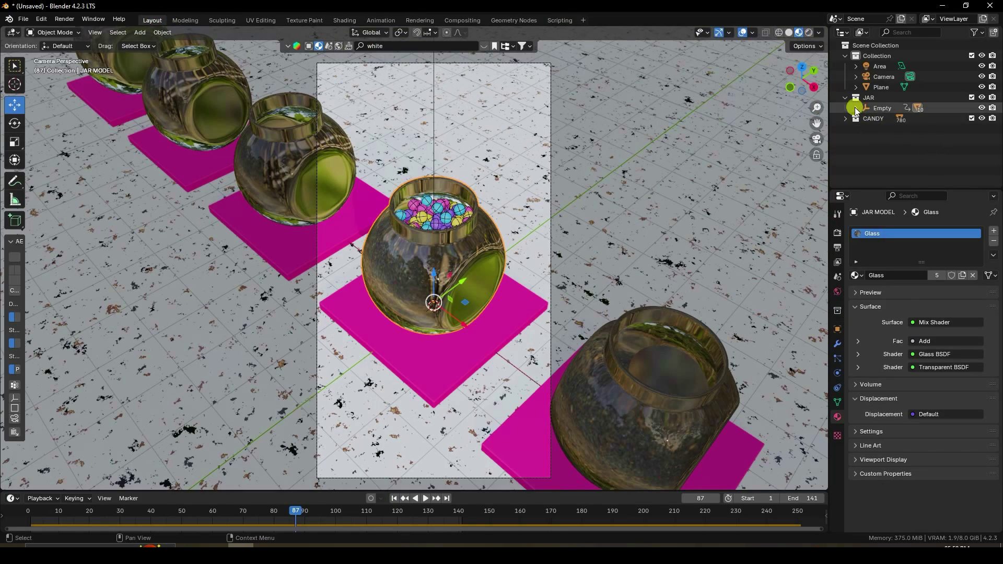
click(845, 119)
click(883, 129)
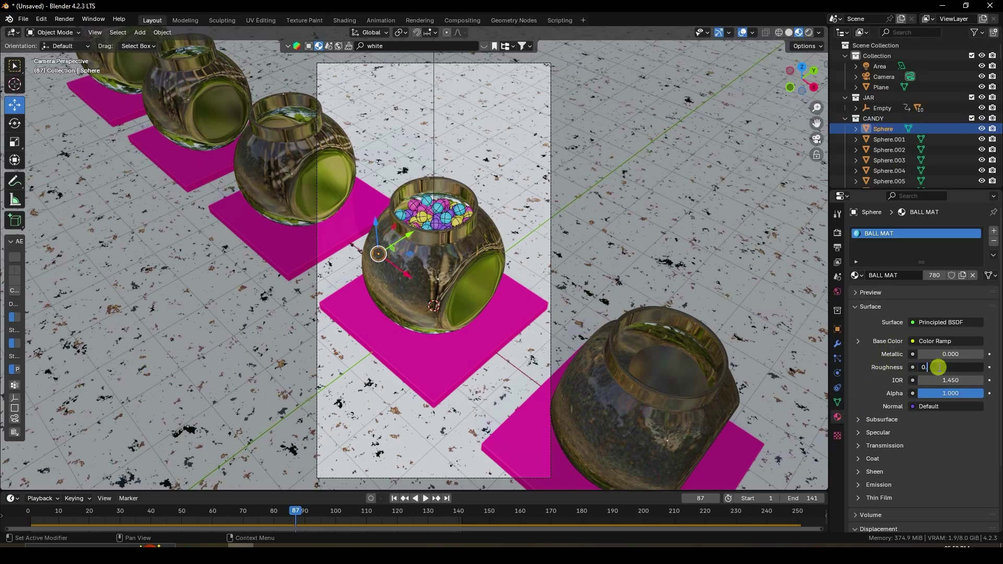
key(Return)
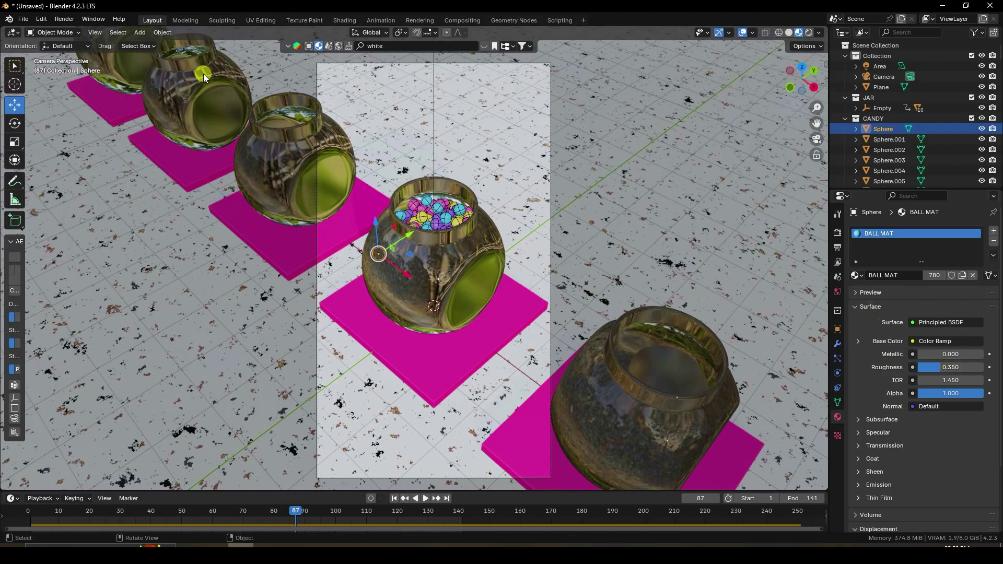
Step: Set the scene frame rate to 30 fps and open the output folder browser
click(837, 247)
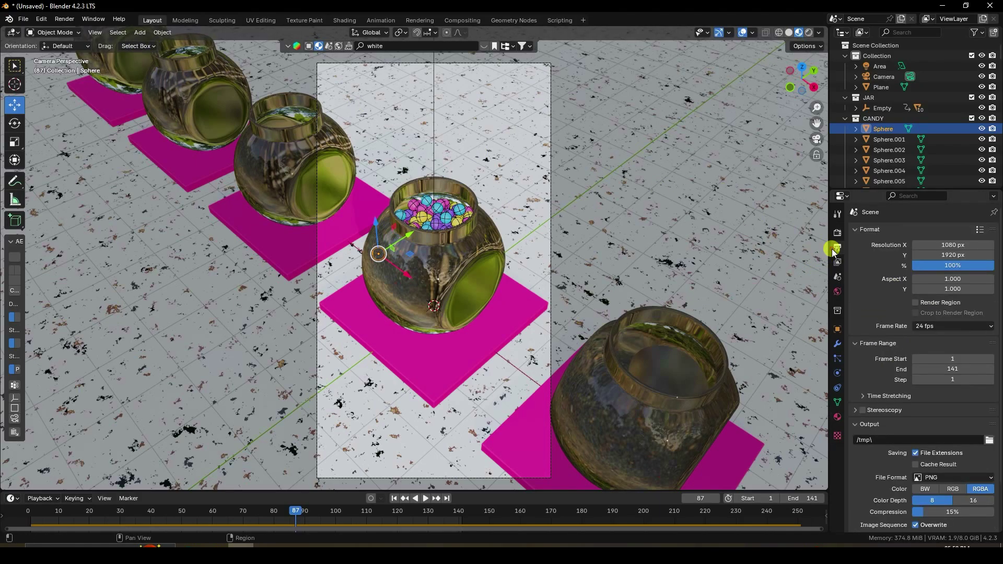
click(924, 326)
click(934, 381)
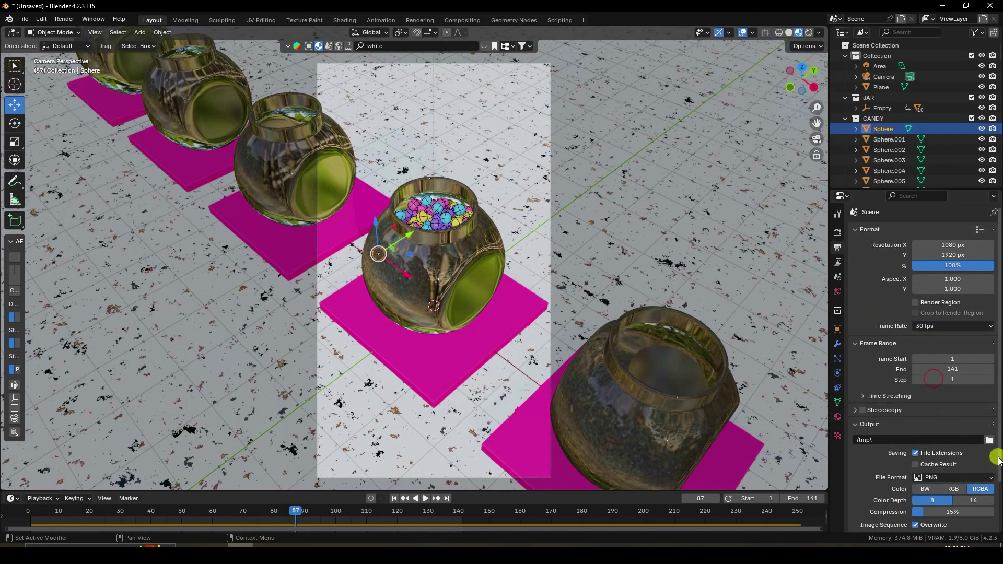
click(988, 443)
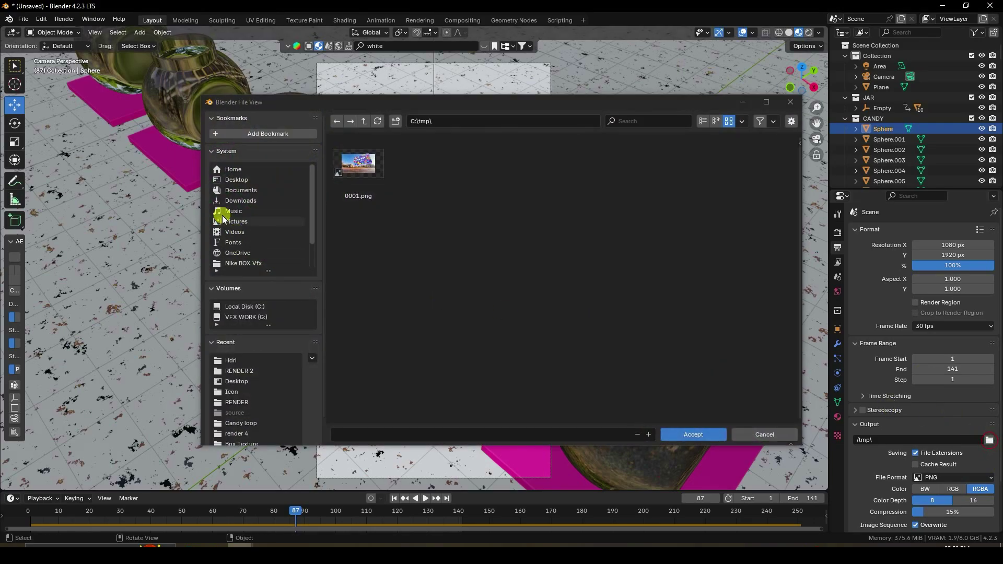
Step: Set the output path to a new Desktop folder 'New Folder' with file name 1
click(237, 180)
right_click(505, 295)
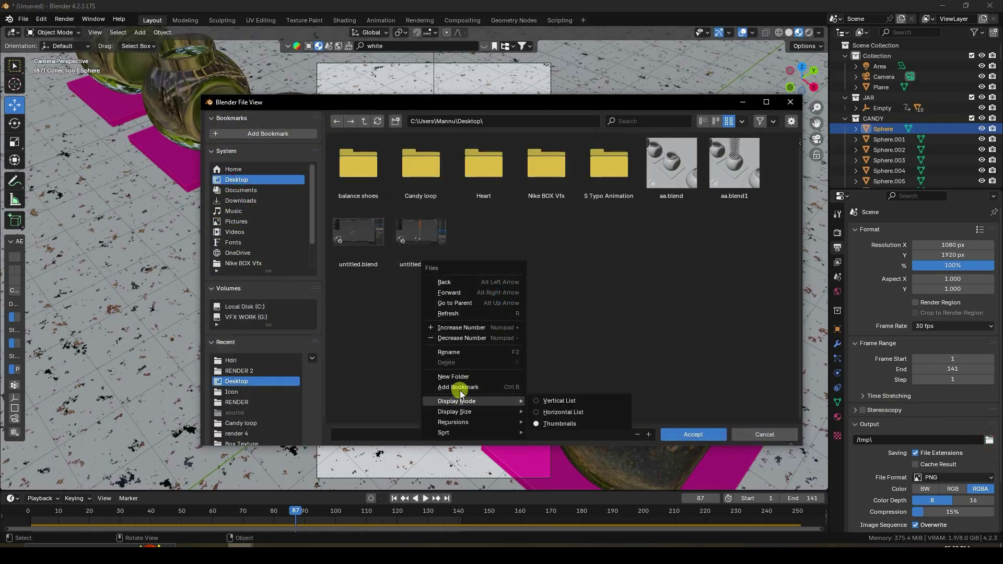
click(455, 376)
key(Return)
key(Return)
click(555, 434)
text(1)
click(694, 434)
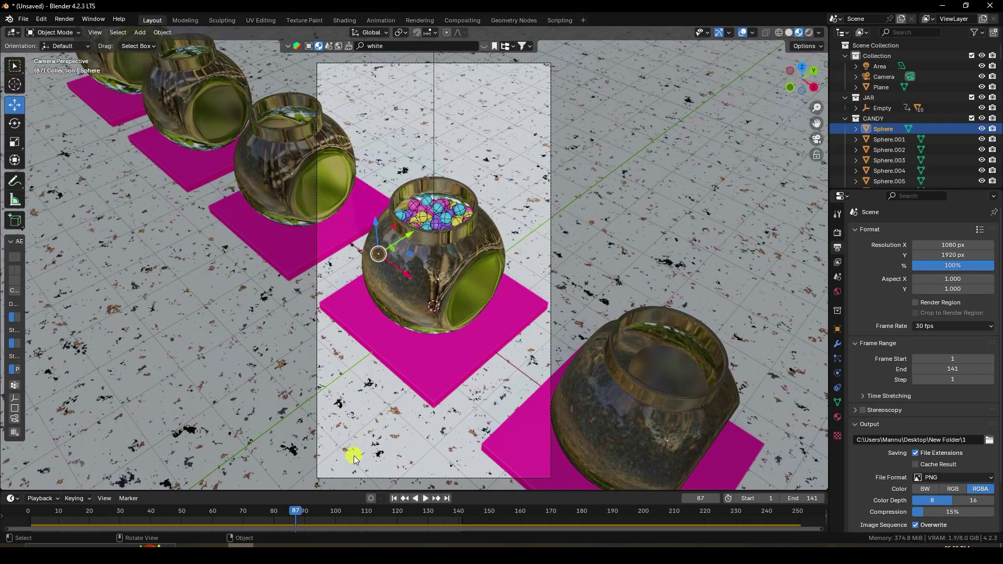
Step: Render the animation starting from frame 1
click(395, 499)
click(64, 18)
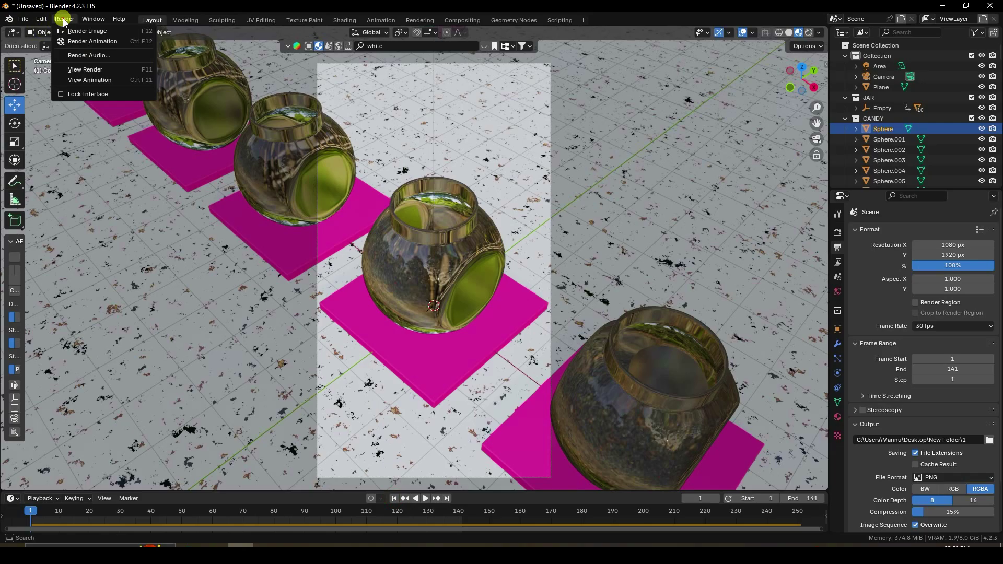
click(86, 33)
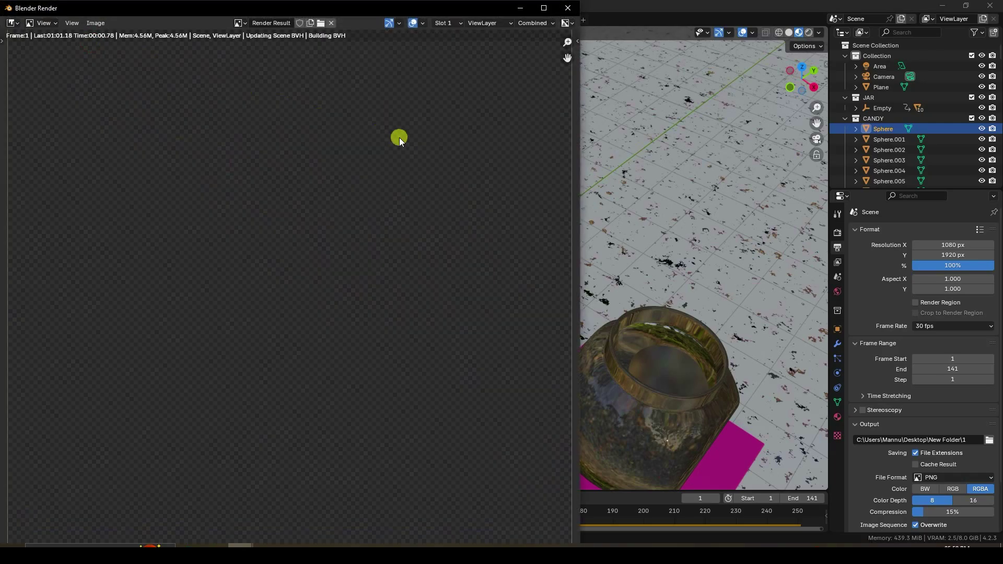